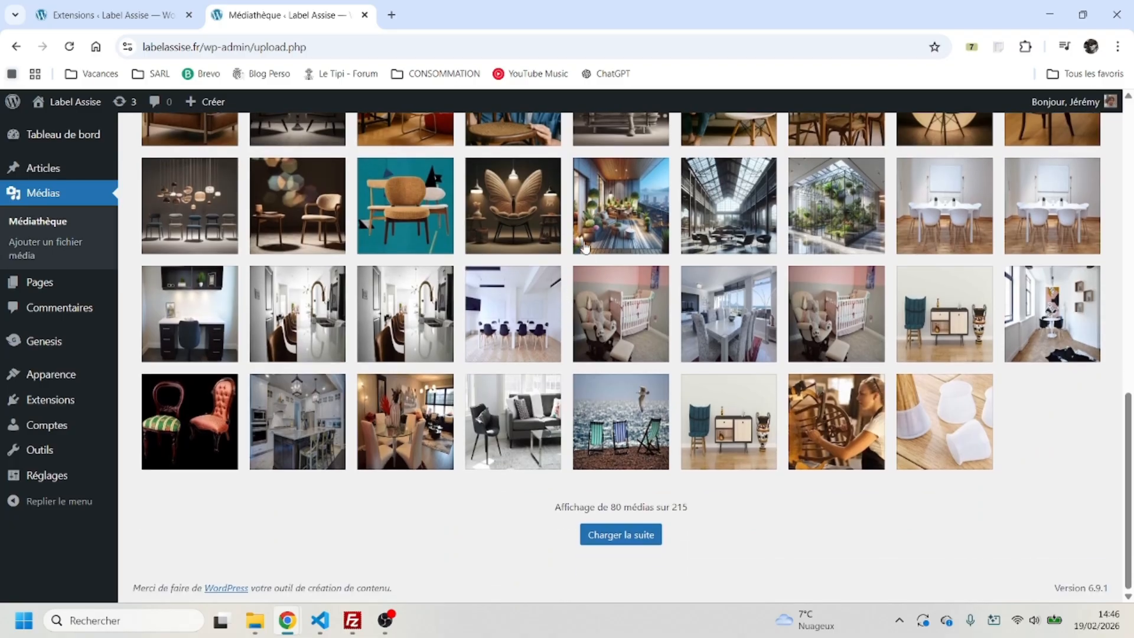
Step: Load more items in the media library and check the file details of the image showing three metal chairs
left_click(608, 534)
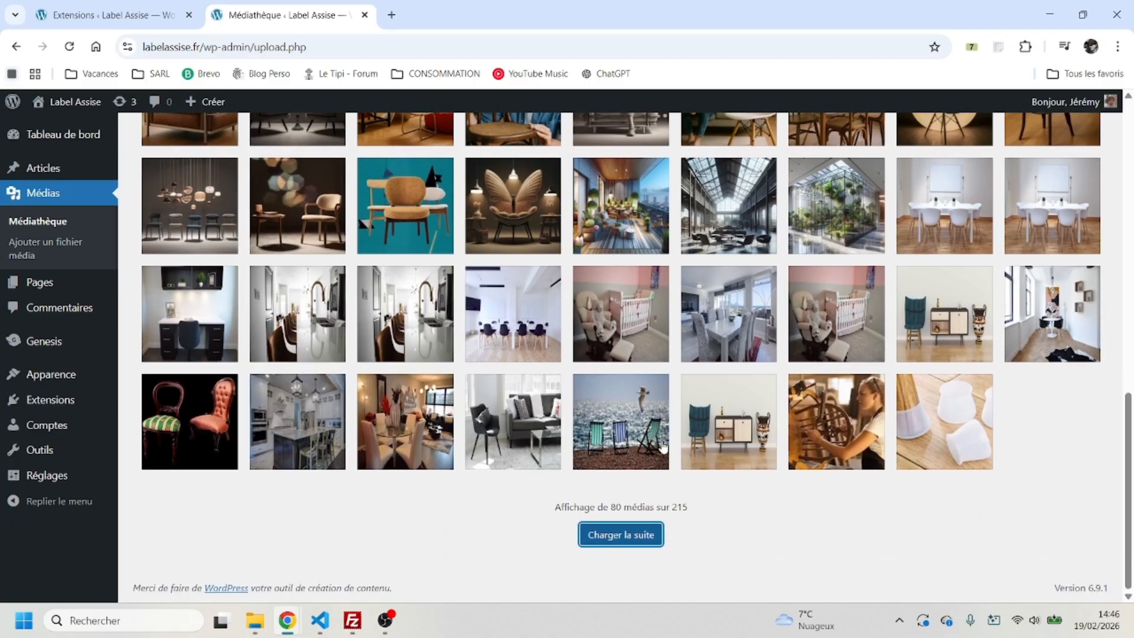
scroll(675, 324, "down", 3)
scroll(675, 324, "down", 10)
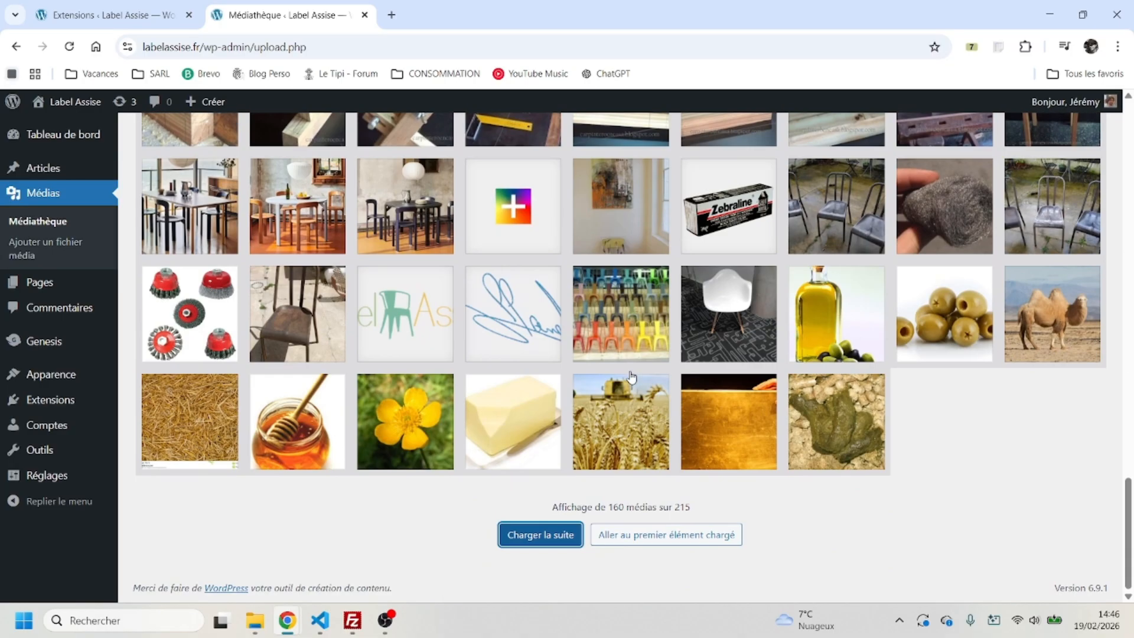
left_click(842, 197)
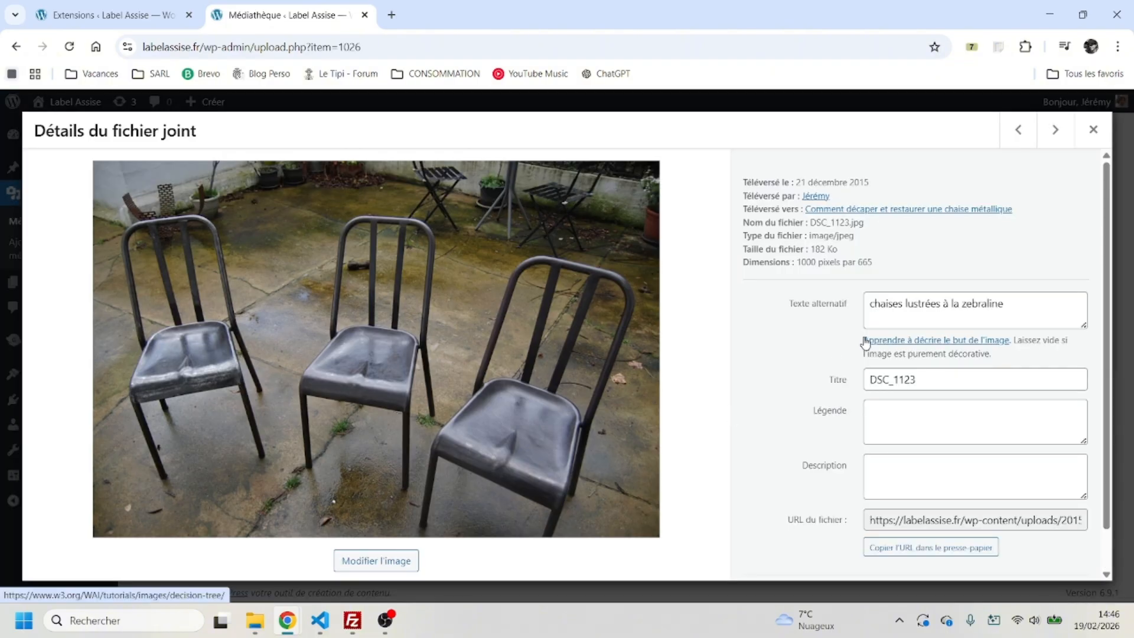
left_click(1086, 135)
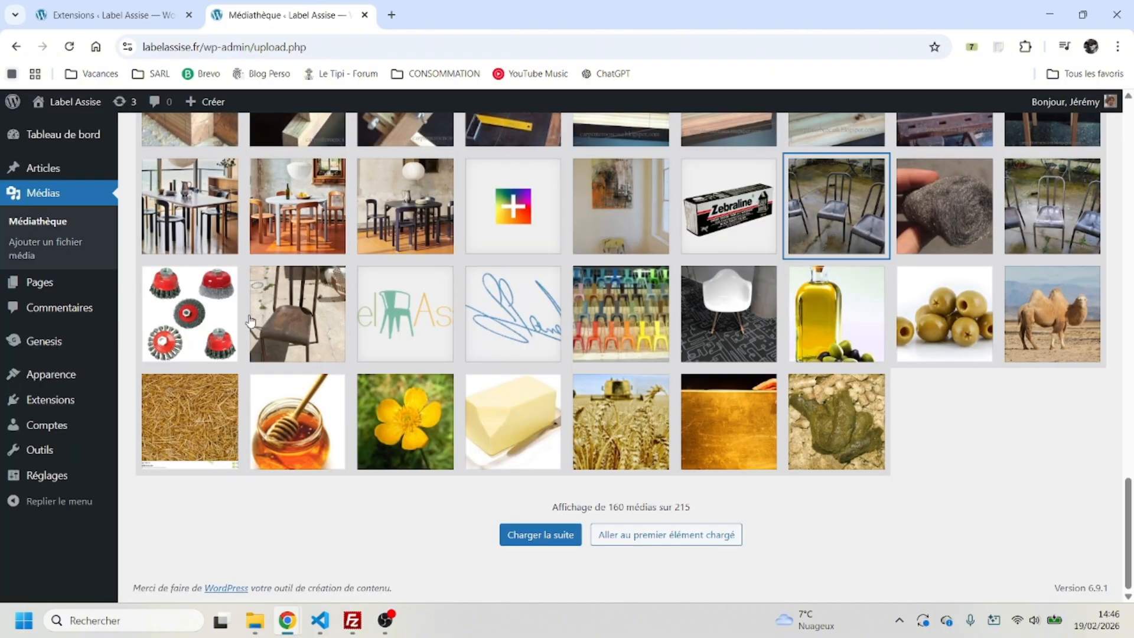
Step: Check the file size of the rusty metal chair image DSC_1020.jpg, close its details and return to the start of the library
left_click(274, 311)
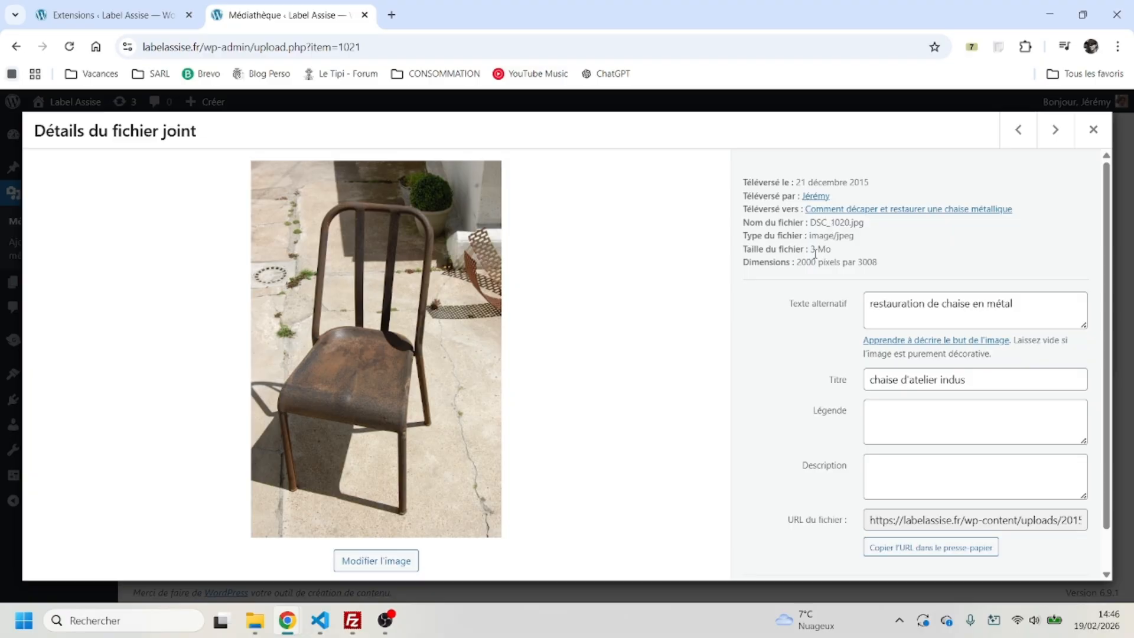
left_click_drag(806, 249, 837, 252)
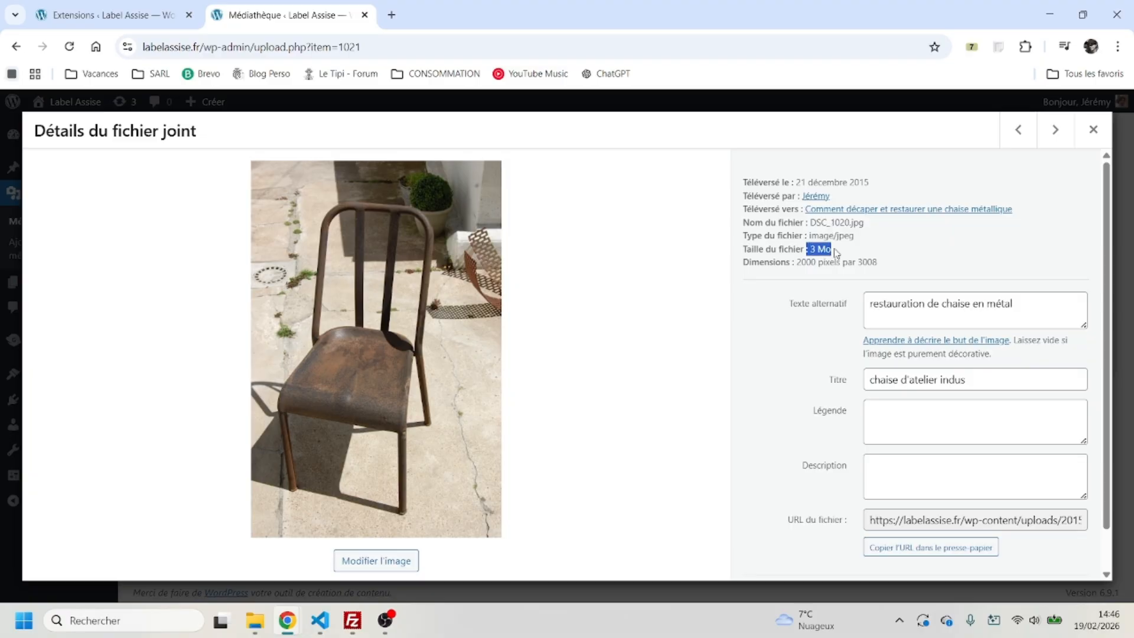
left_click(1092, 132)
scroll(464, 341, "up", 8)
scroll(464, 341, "up", 10)
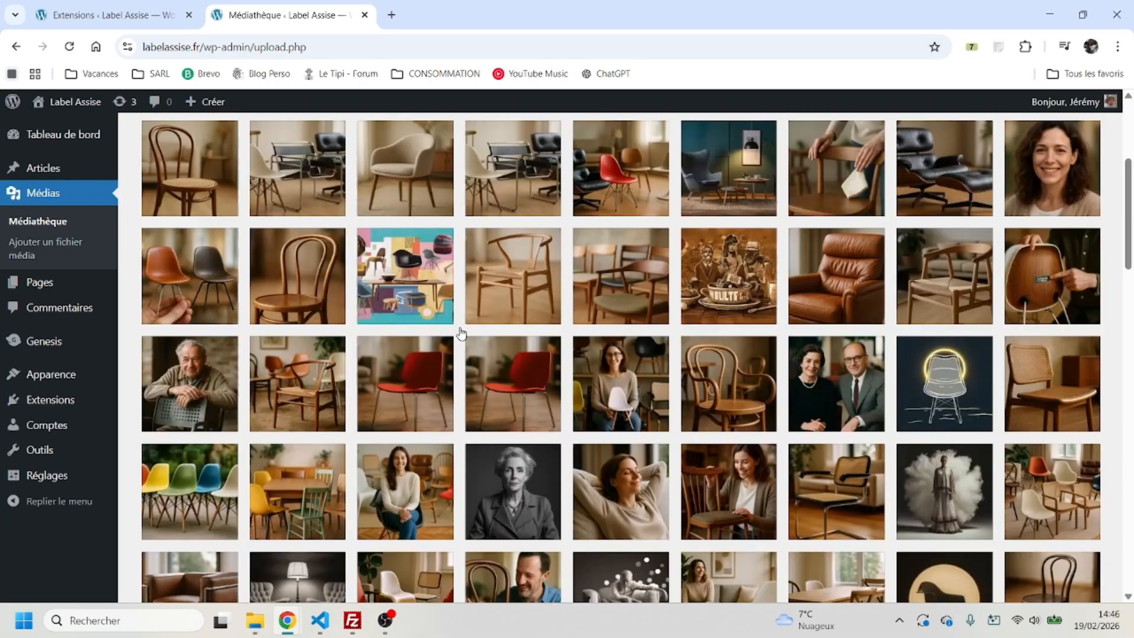
Step: Copy the site's domain labelassise.fr and open PageSpeed Insights in a new browser tab
left_click_drag(202, 45, 142, 46)
key("ctrl+c")
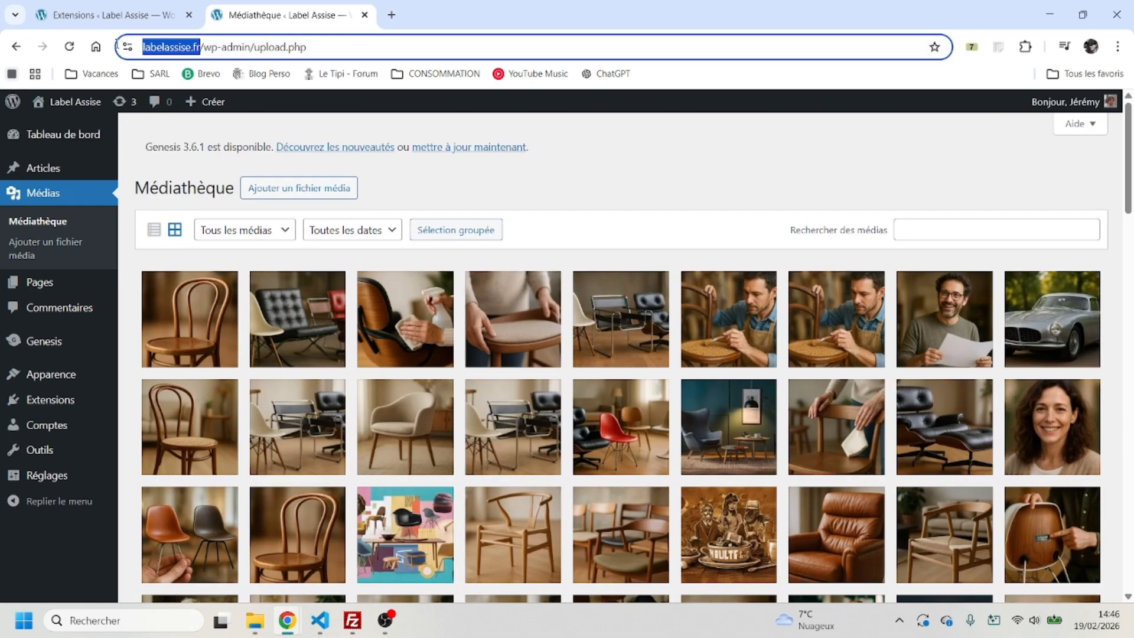
left_click(389, 14)
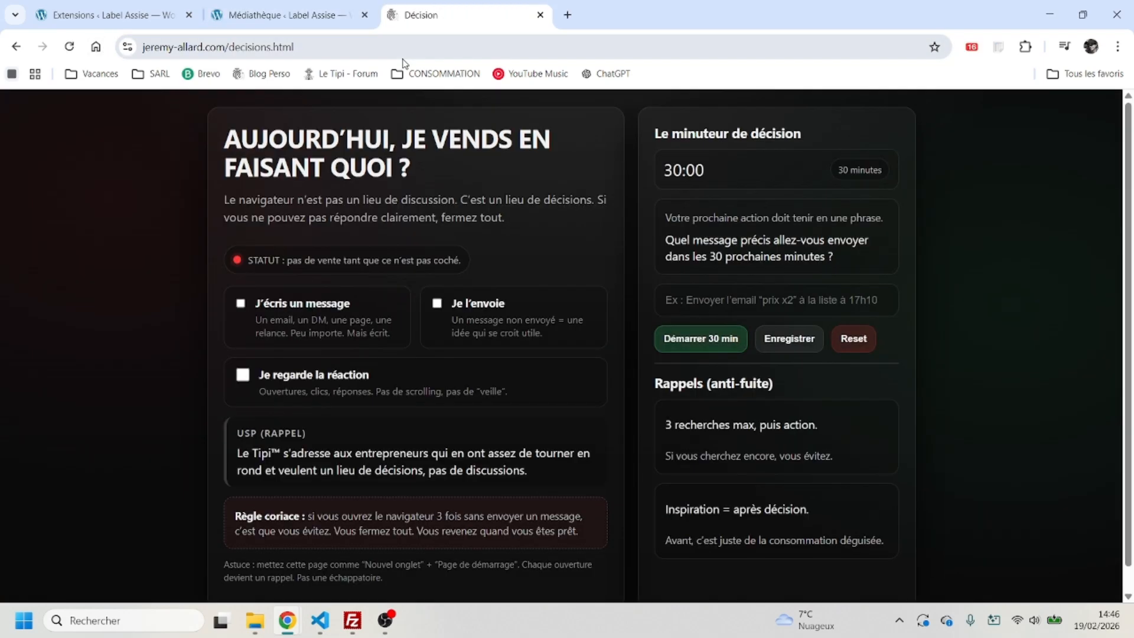
left_click(402, 59)
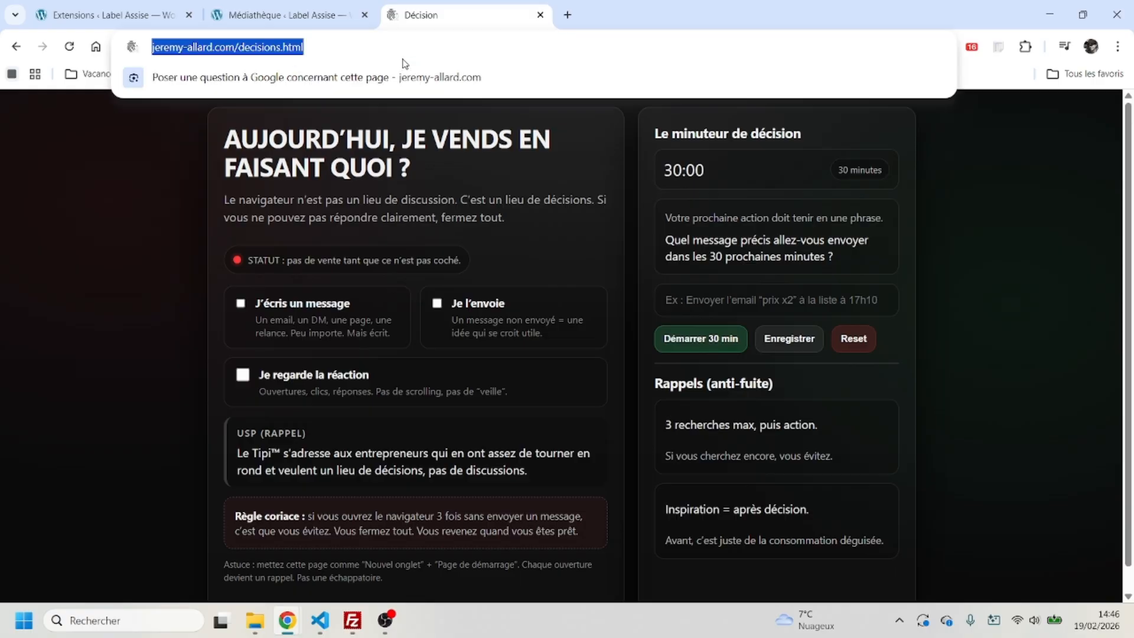
type("page")
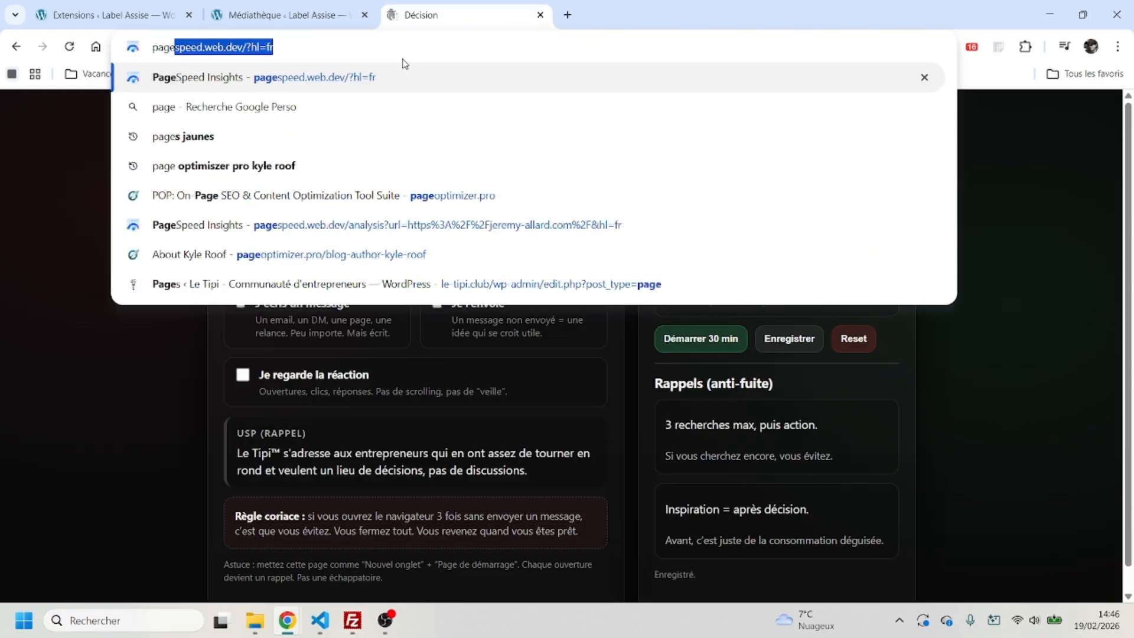
key("Return")
left_click(362, 164)
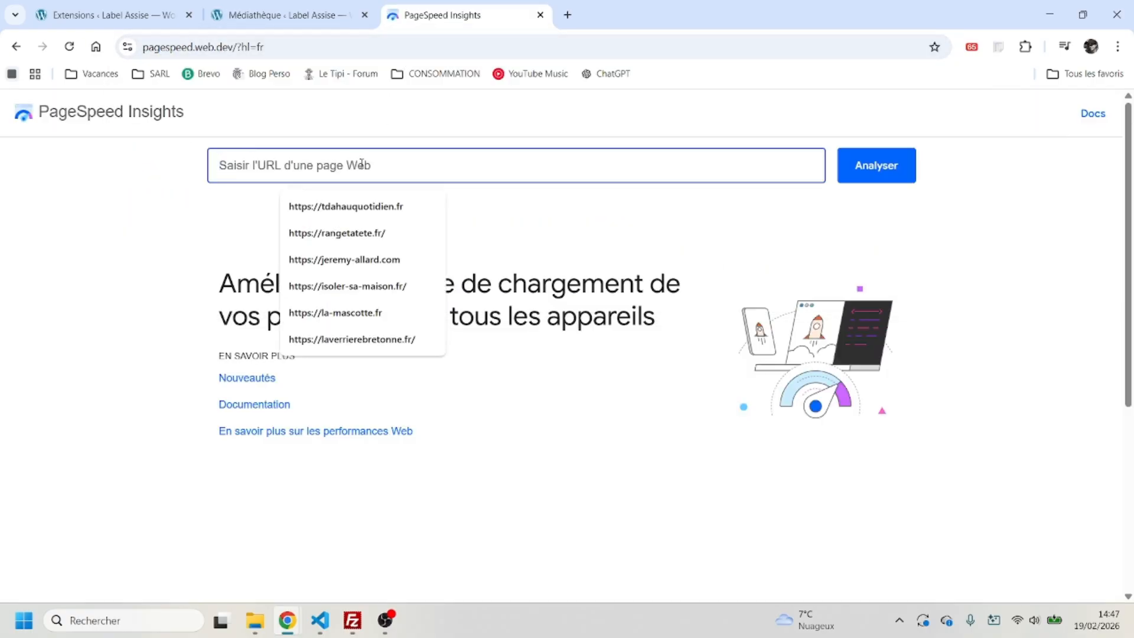
key("ctrl+v")
left_click(876, 168)
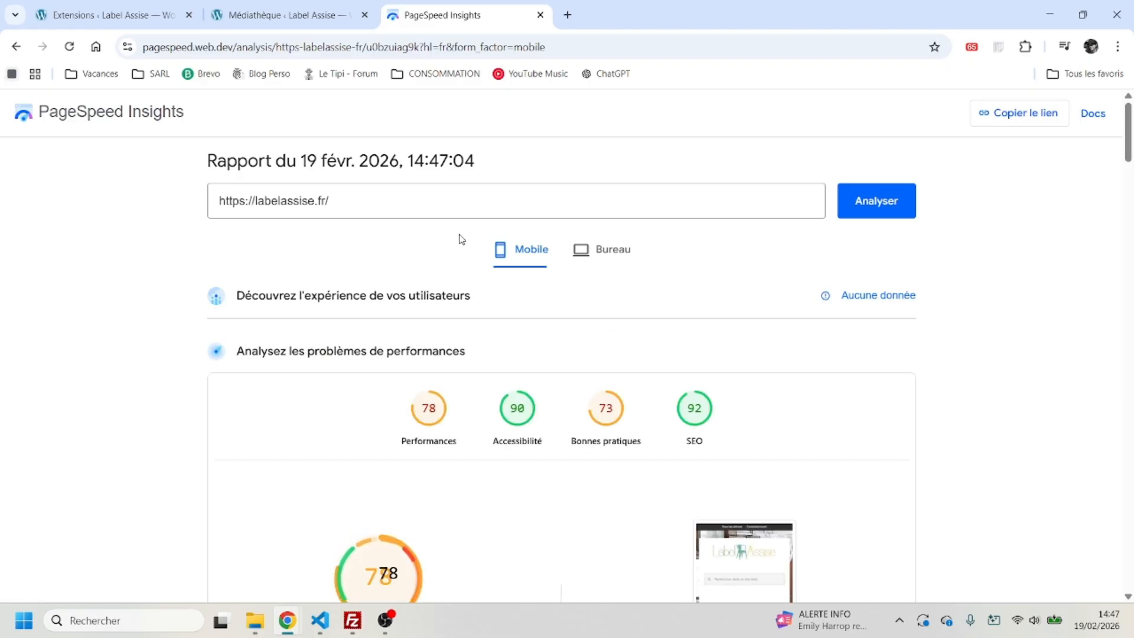
Step: Examine the desktop report's scores, performance statistics, insights, diagnostics and accessibility issues
left_click(607, 251)
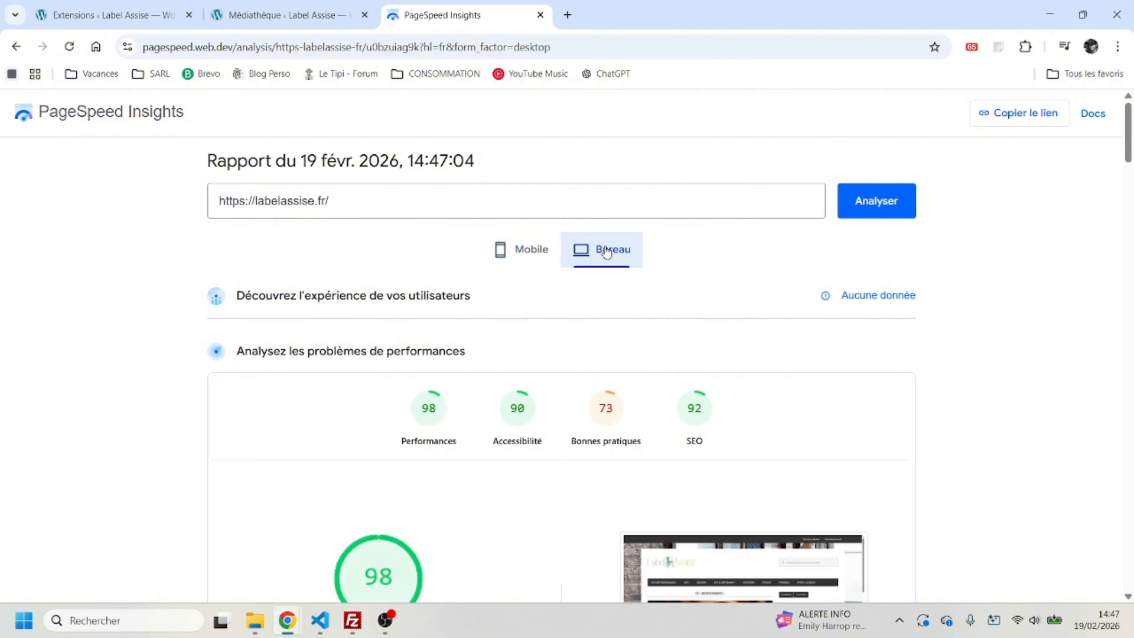
scroll(509, 299, "down", 4)
scroll(478, 338, "up", 1)
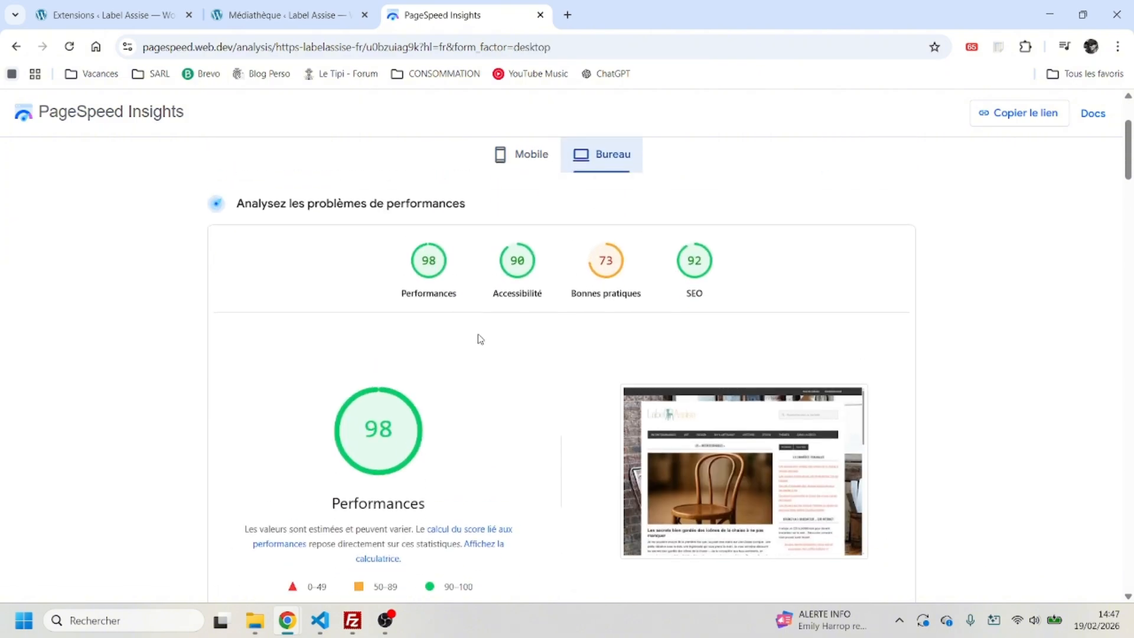
scroll(484, 302, "up", 1)
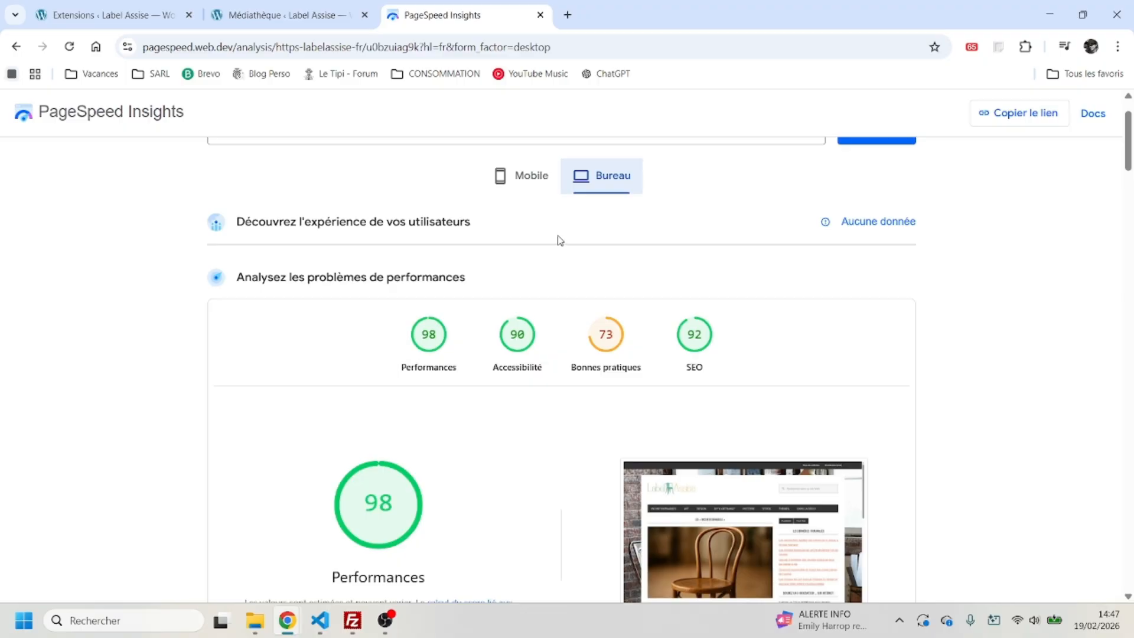
scroll(558, 237, "up", 1)
scroll(532, 243, "down", 12)
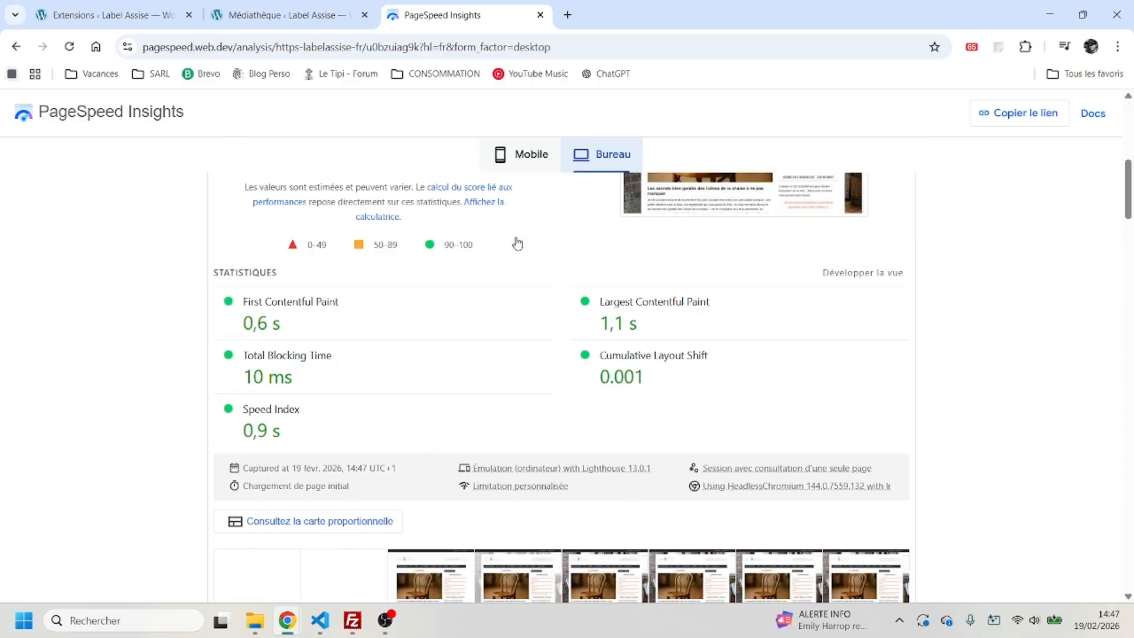
scroll(518, 243, "down", 3)
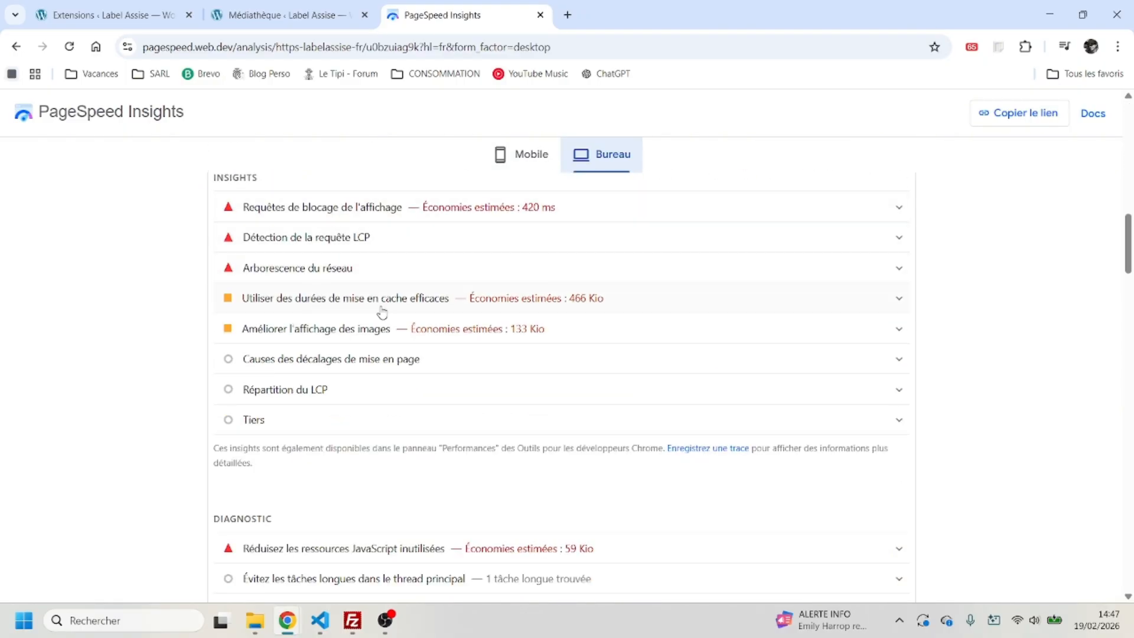
scroll(387, 319, "down", 4)
scroll(319, 324, "down", 8)
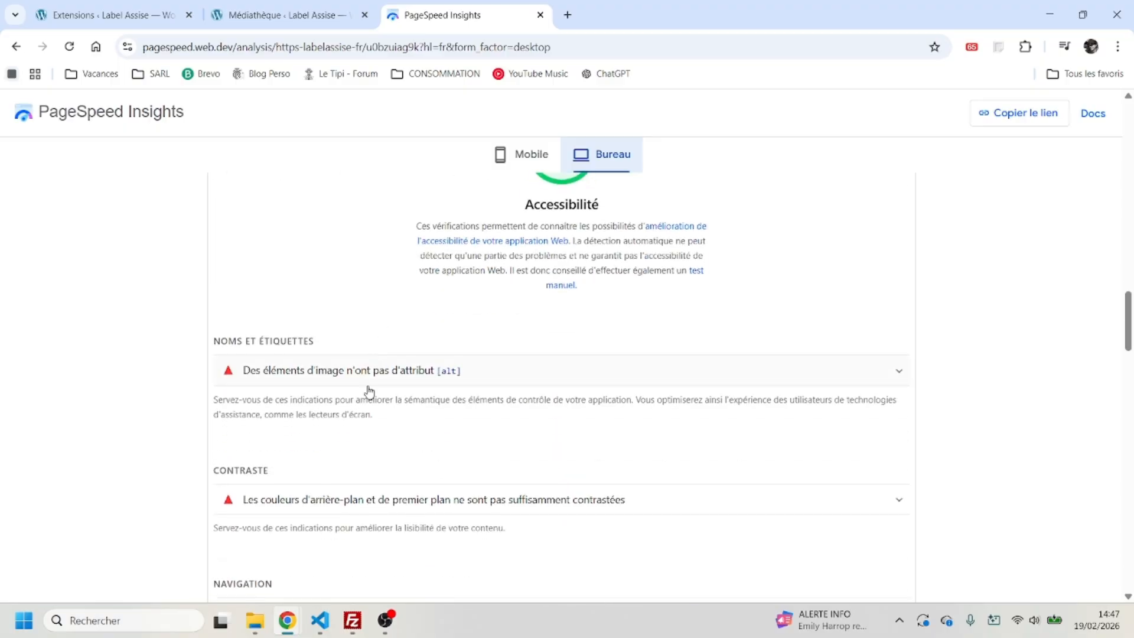
scroll(391, 398, "down", 2)
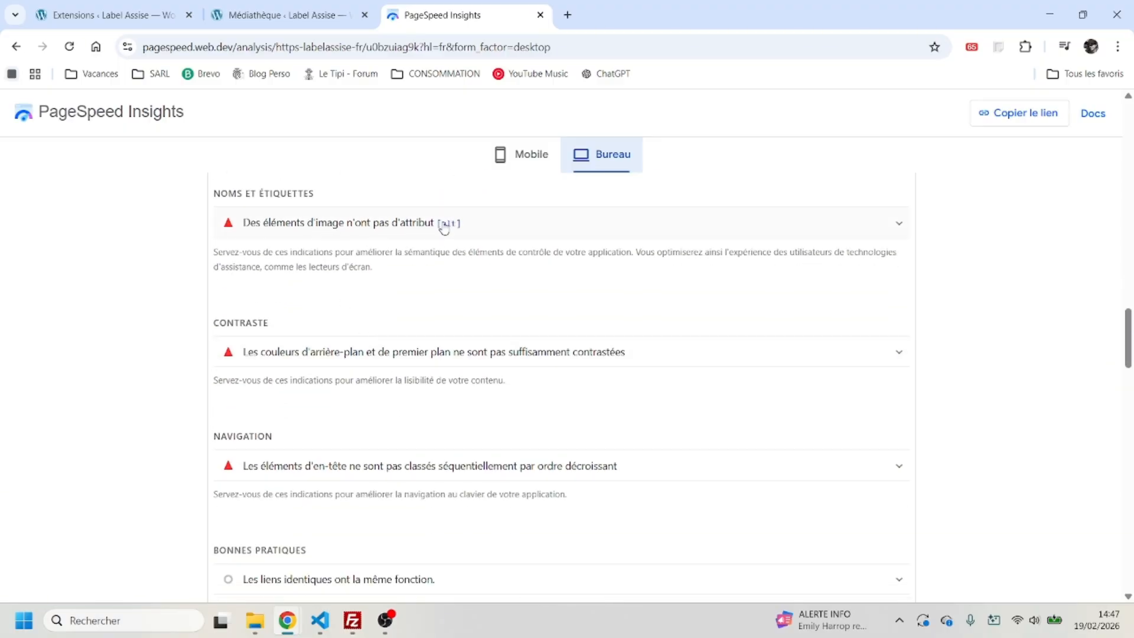
scroll(567, 254, "down", 4)
scroll(567, 255, "up", 20)
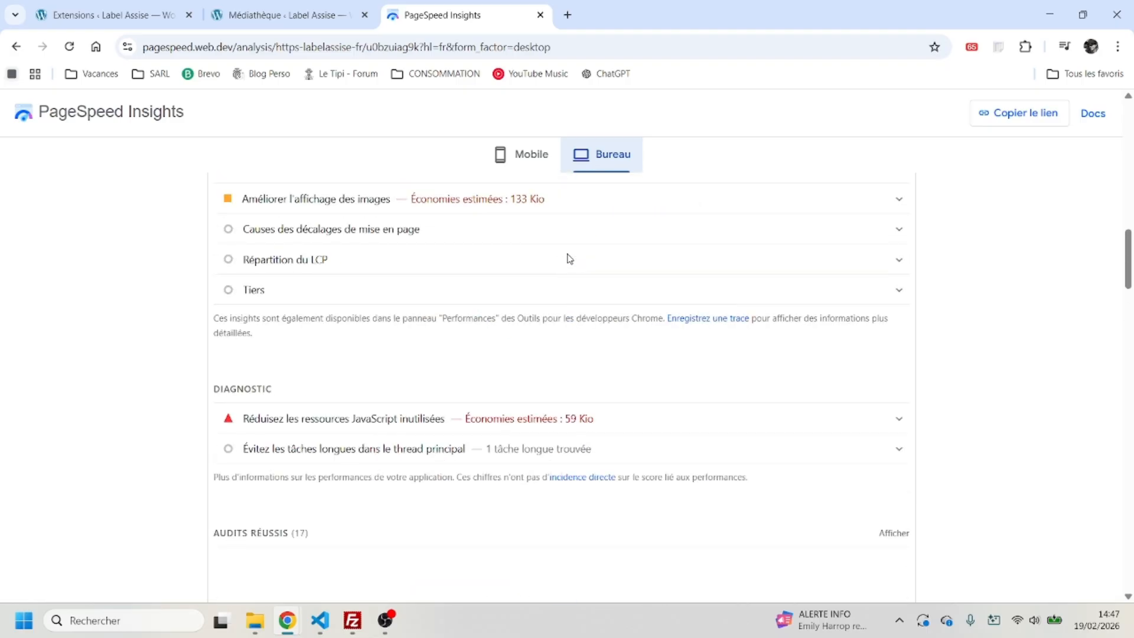
Step: Examine the mobile report's scores, performance insights, diagnostics and accessibility issues
scroll(561, 255, "up", 5)
left_click(522, 252)
scroll(486, 319, "down", 9)
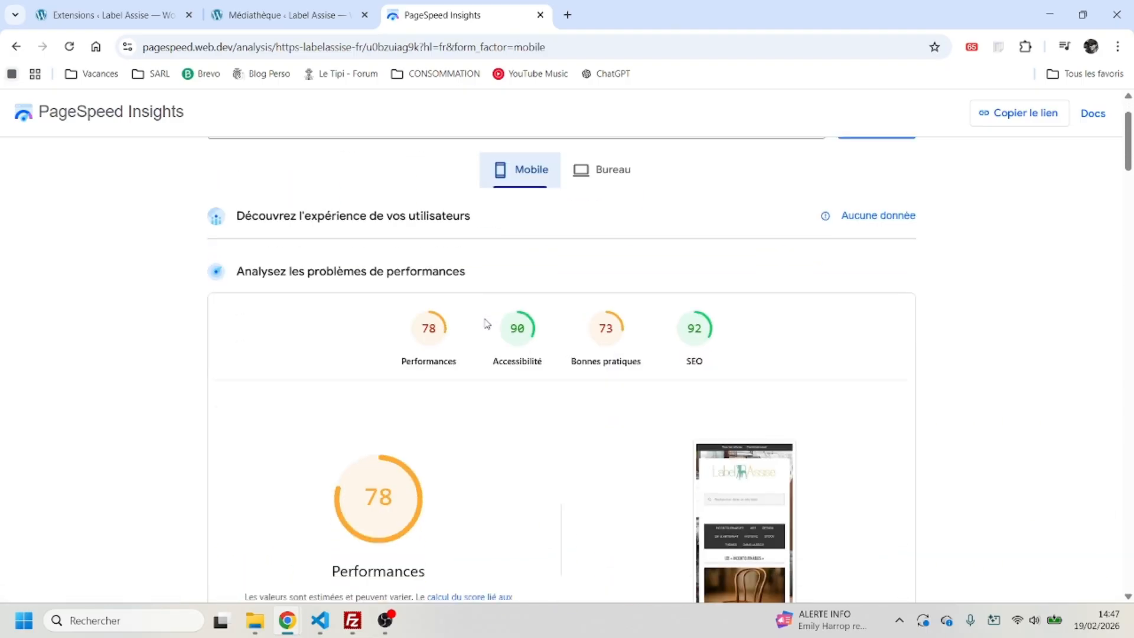
scroll(484, 313, "down", 8)
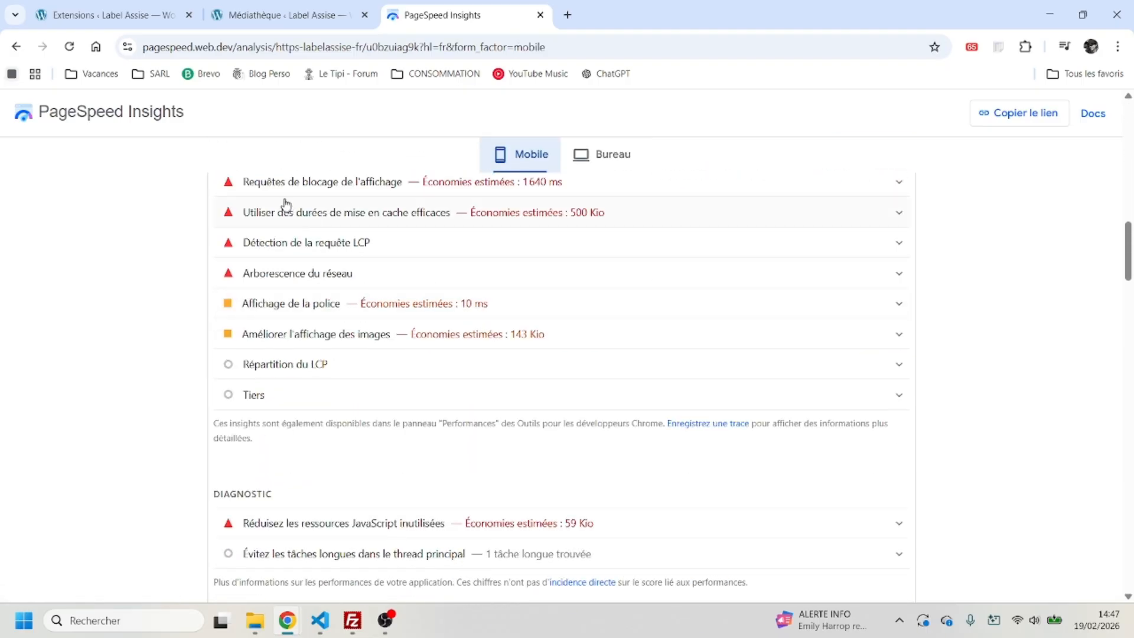
scroll(402, 304, "down", 5)
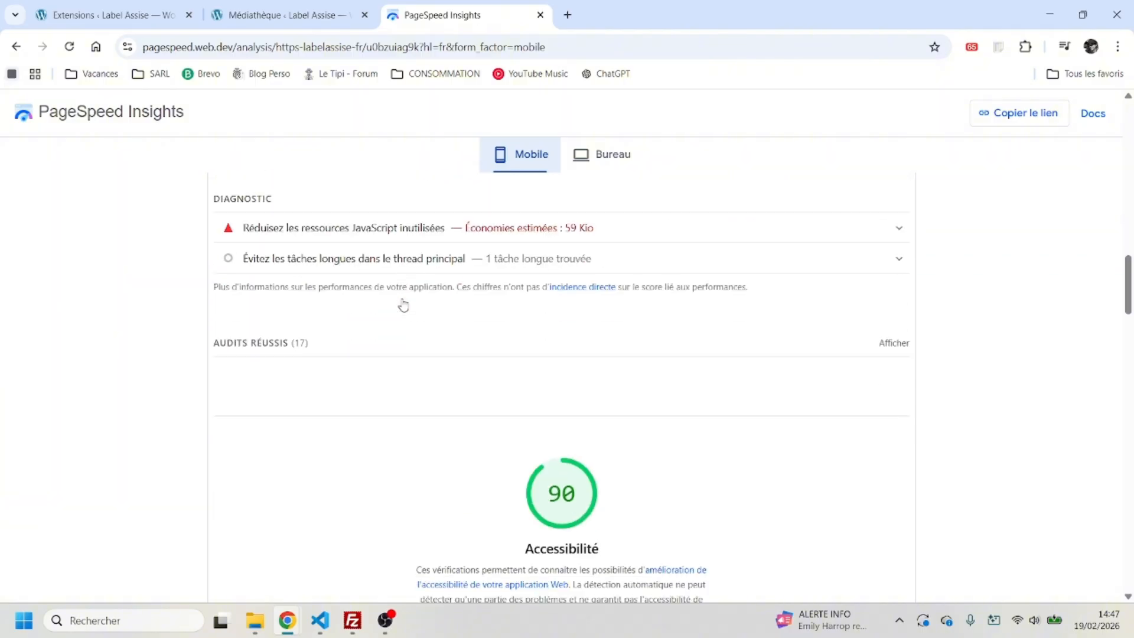
scroll(407, 239, "down", 7)
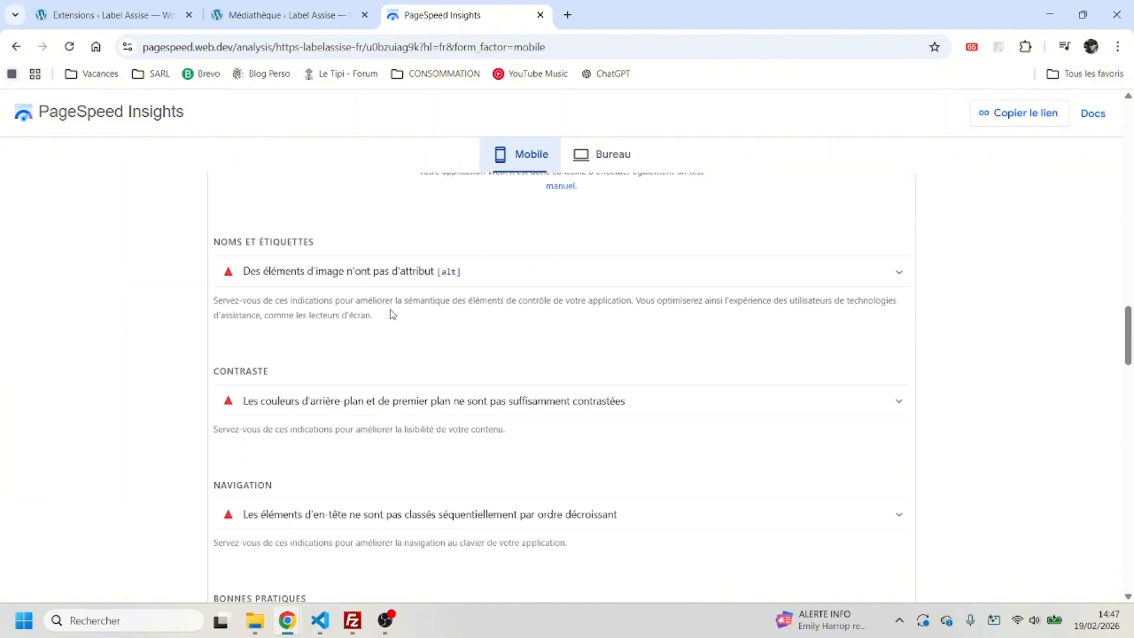
scroll(324, 286, "down", 5)
scroll(366, 326, "up", 15)
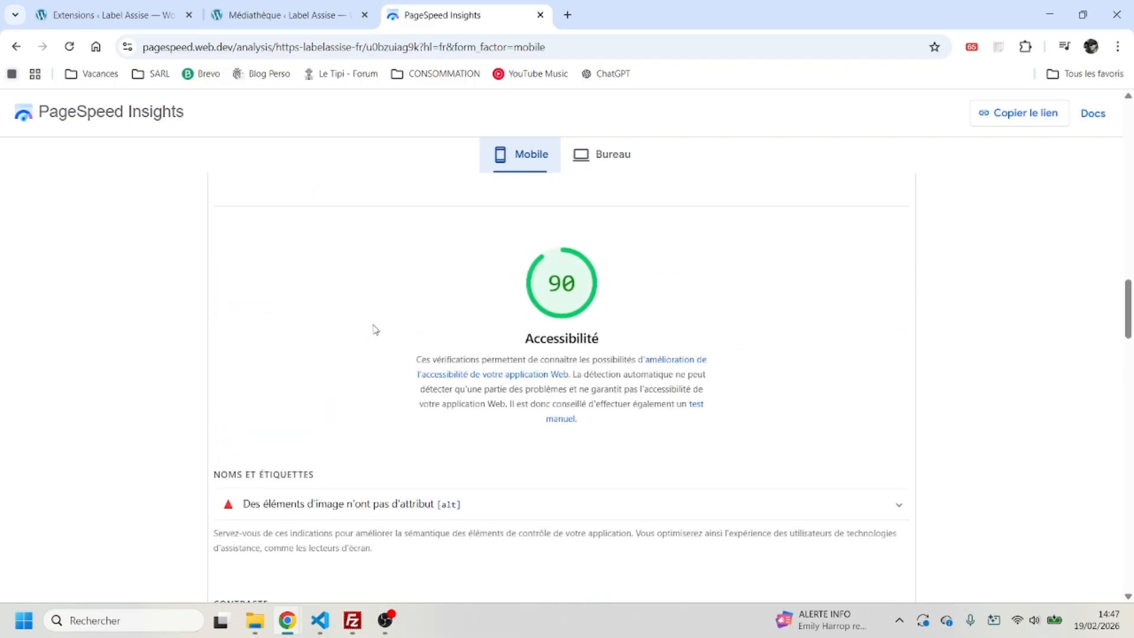
scroll(383, 330, "up", 10)
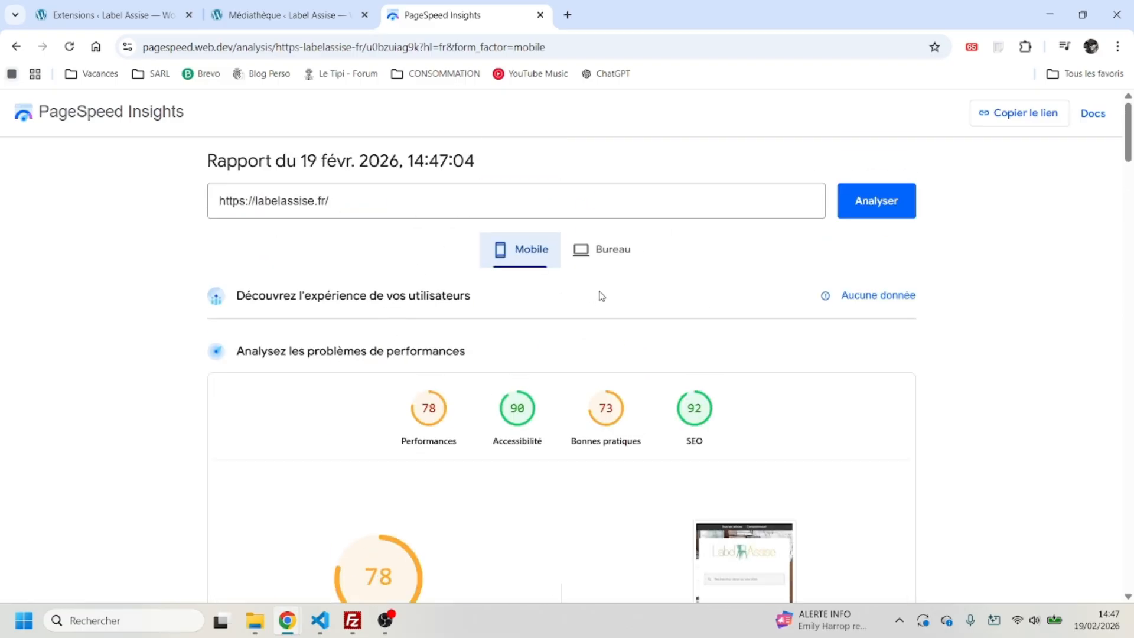
scroll(496, 198, "down", 1)
scroll(430, 232, "up", 1)
Step: Return to the Label Assise WordPress admin and start uploading a new extension from a zip file
left_click(300, 17)
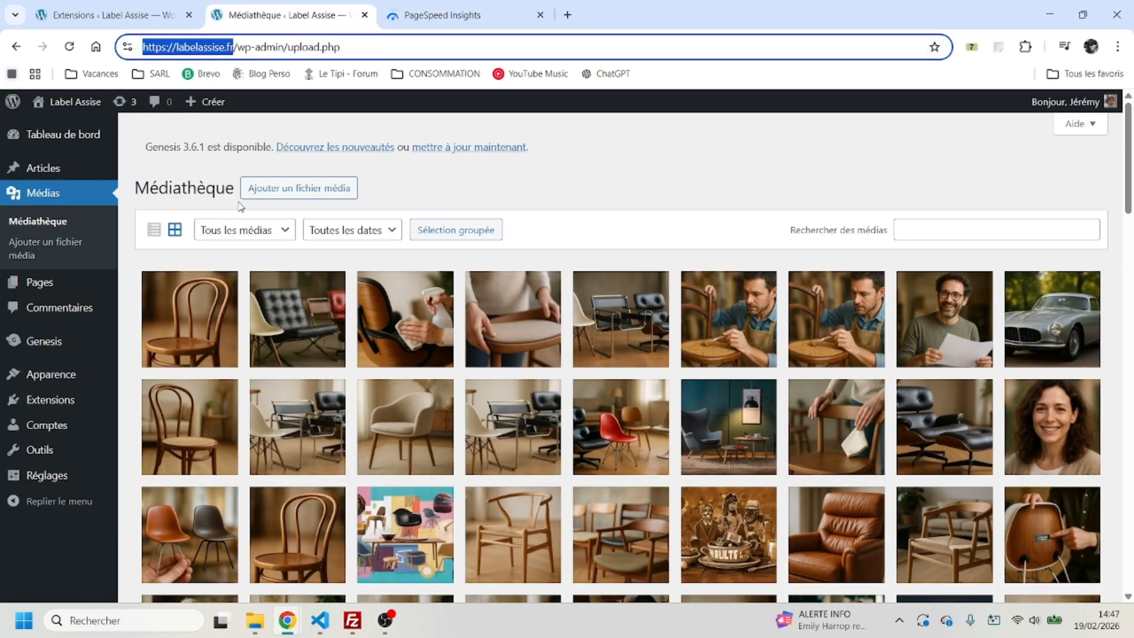
left_click(51, 399)
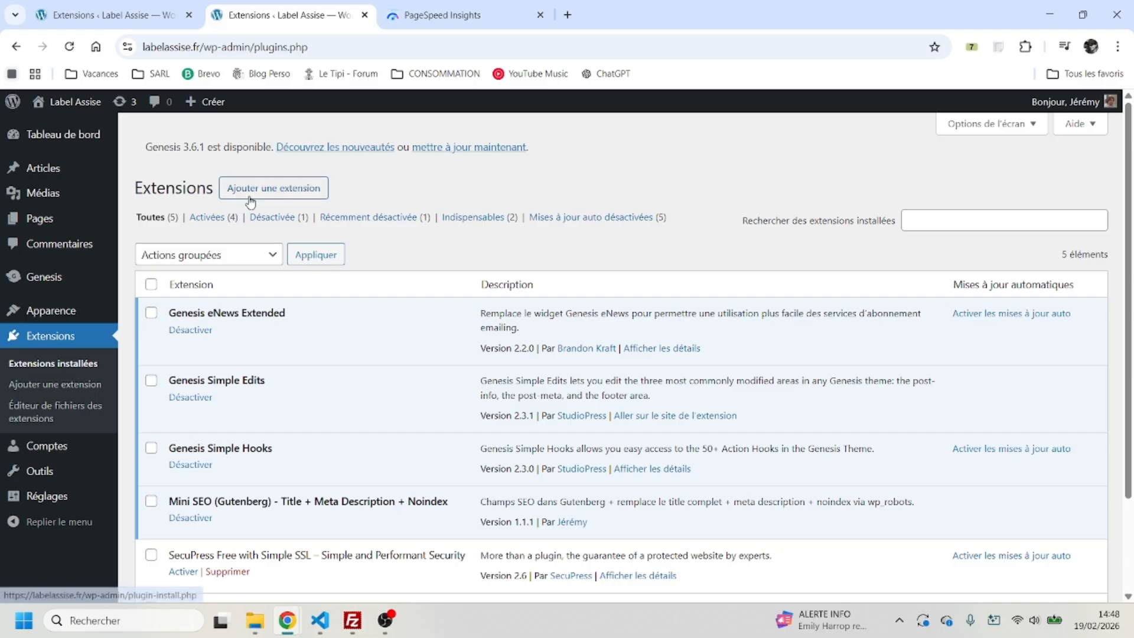
left_click(276, 189)
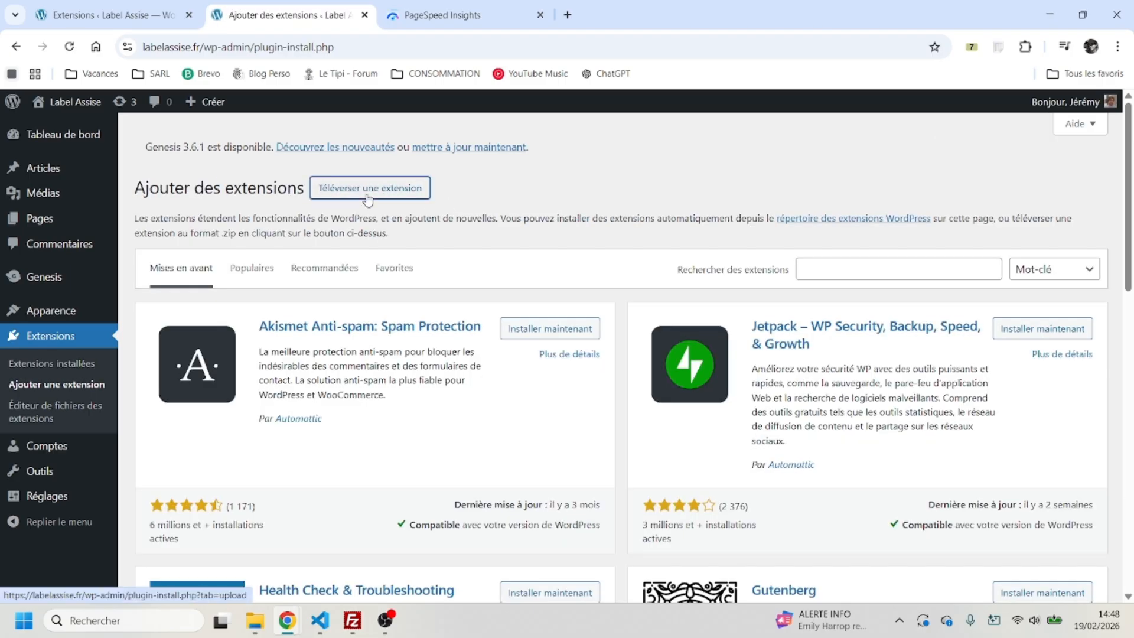
left_click(387, 197)
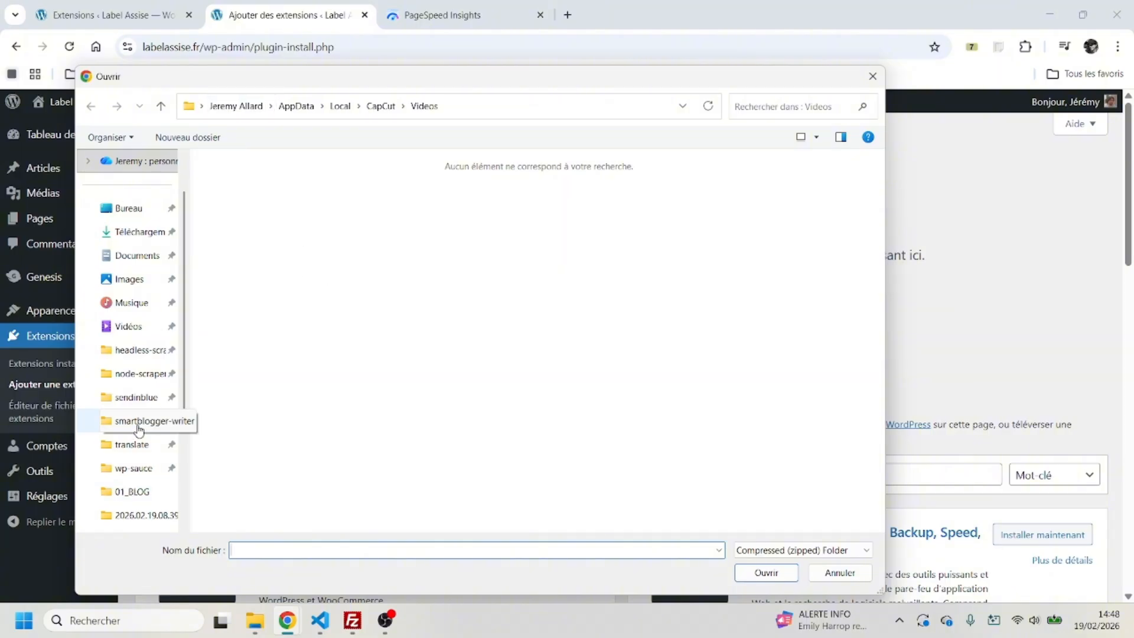
Step: Browse the file chooser to the Dropbox folder PRO > 01_ACTIF > DEV > Wordpress > DEV
scroll(129, 425, "down", 2)
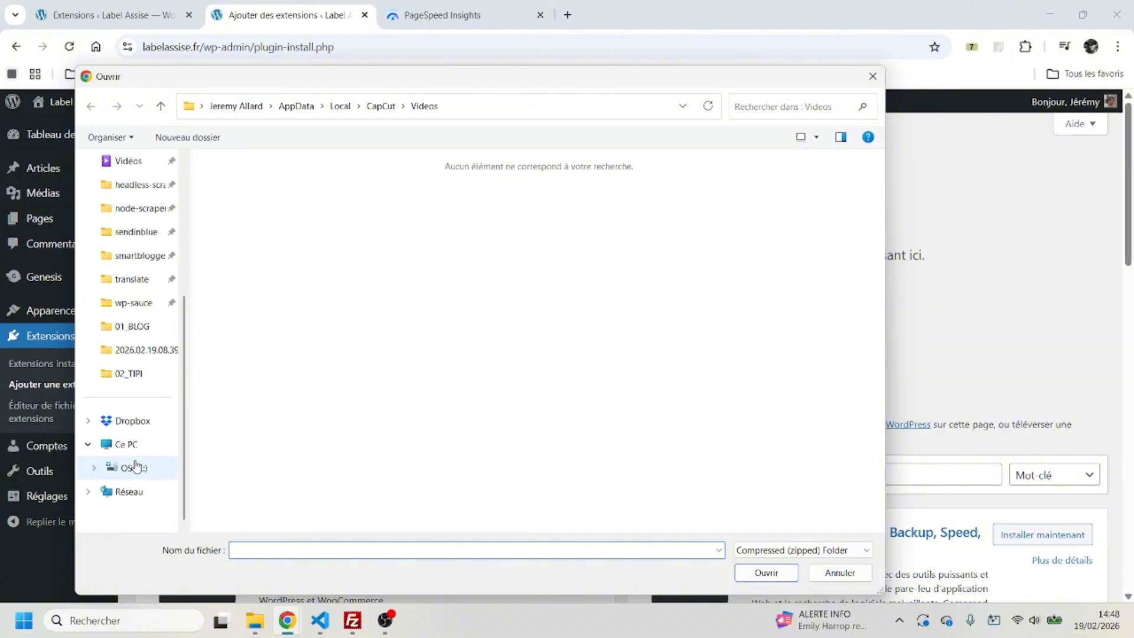
left_click(134, 303)
left_click(268, 106)
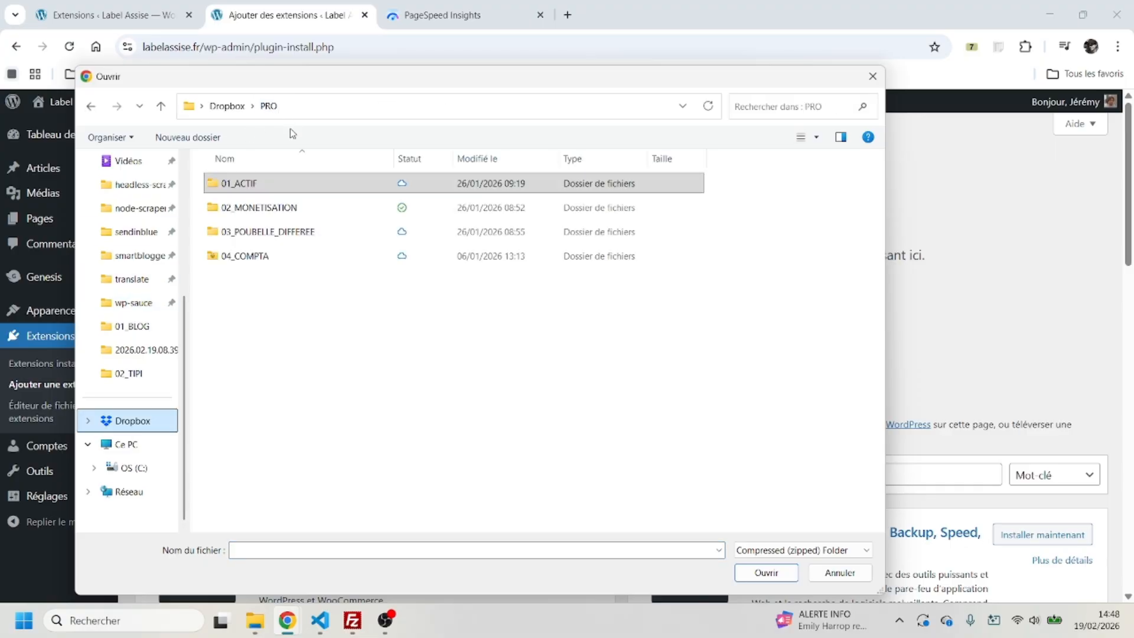
double_click(236, 183)
left_click(229, 255)
double_click(229, 255)
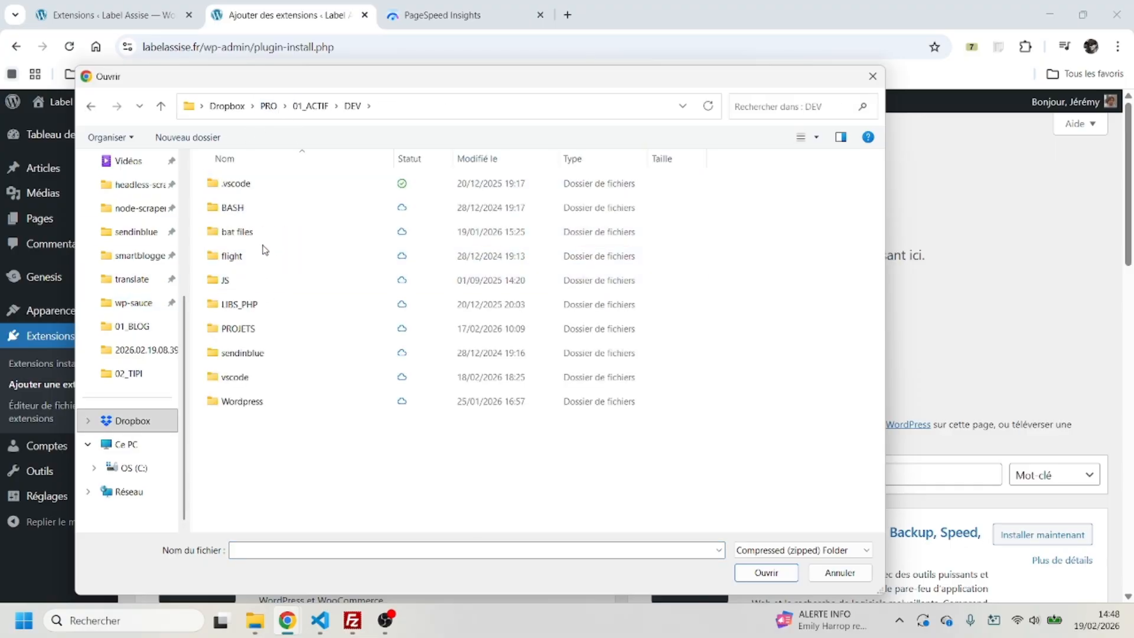
double_click(238, 400)
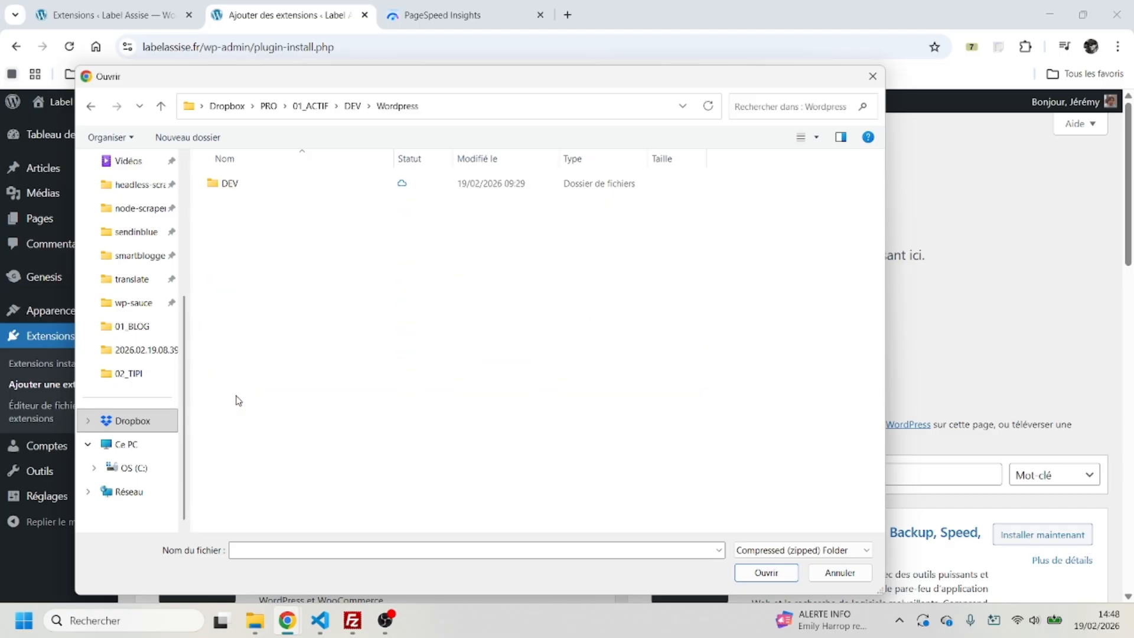
double_click(233, 185)
Step: Choose the ja-images-diet-100k zip file, then install and activate the extension
scroll(338, 329, "down", 4)
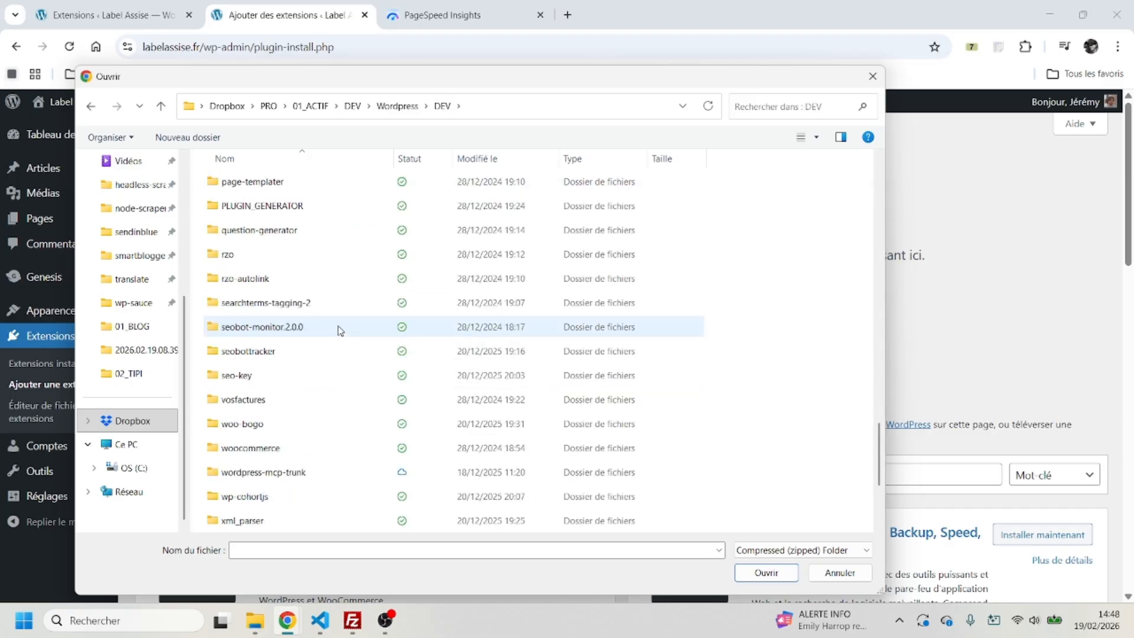
scroll(263, 446, "down", 3)
left_click(261, 427)
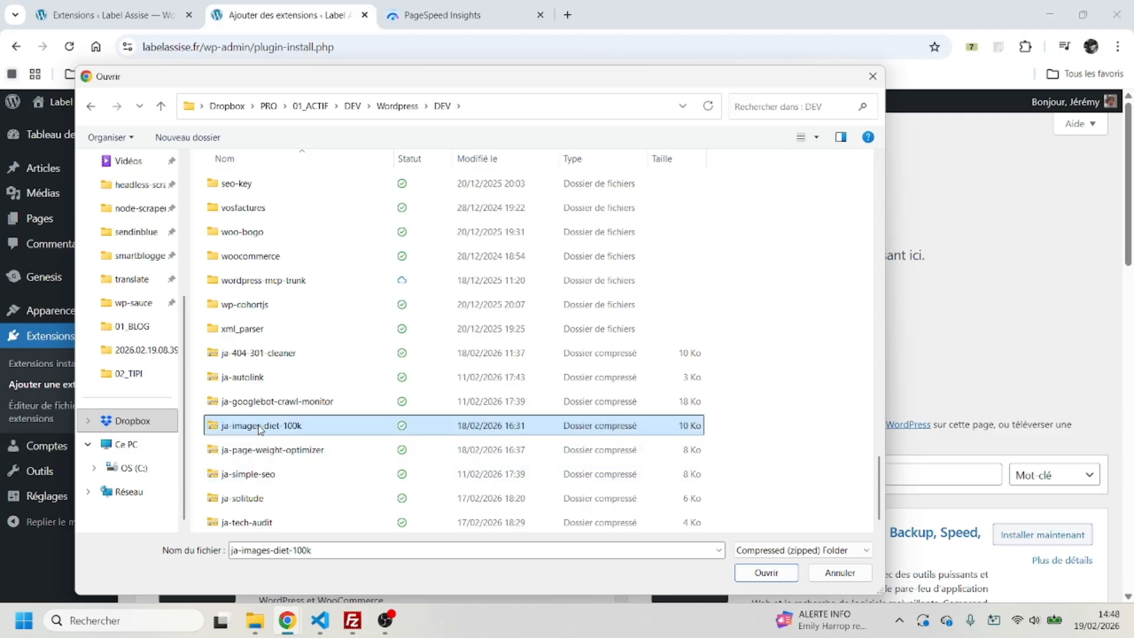
left_click(751, 576)
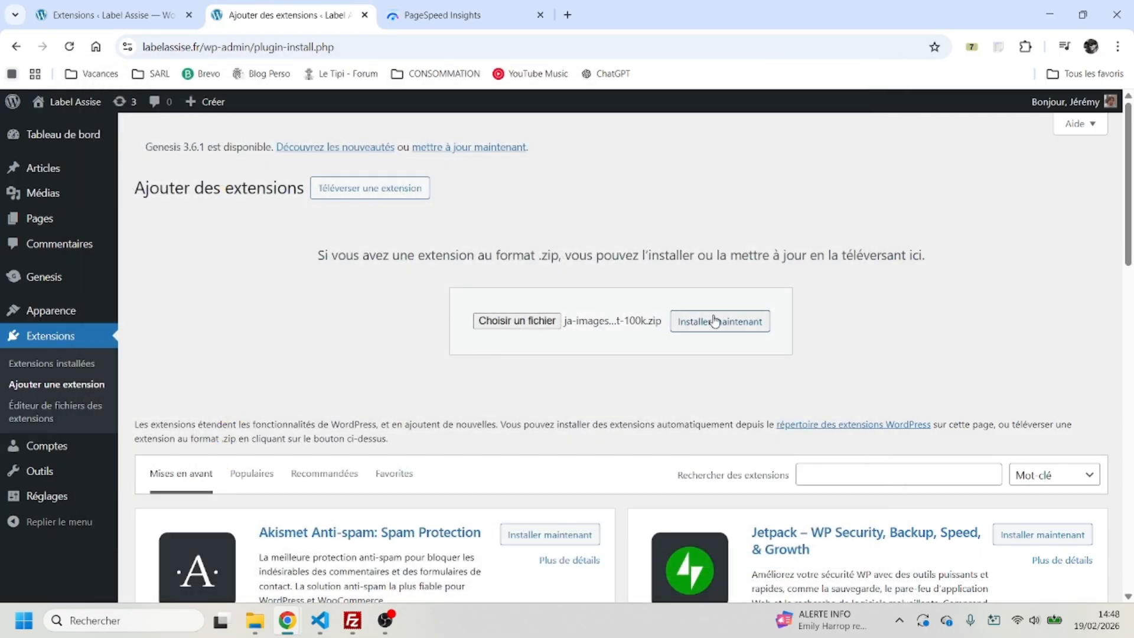
left_click(685, 322)
left_click(188, 319)
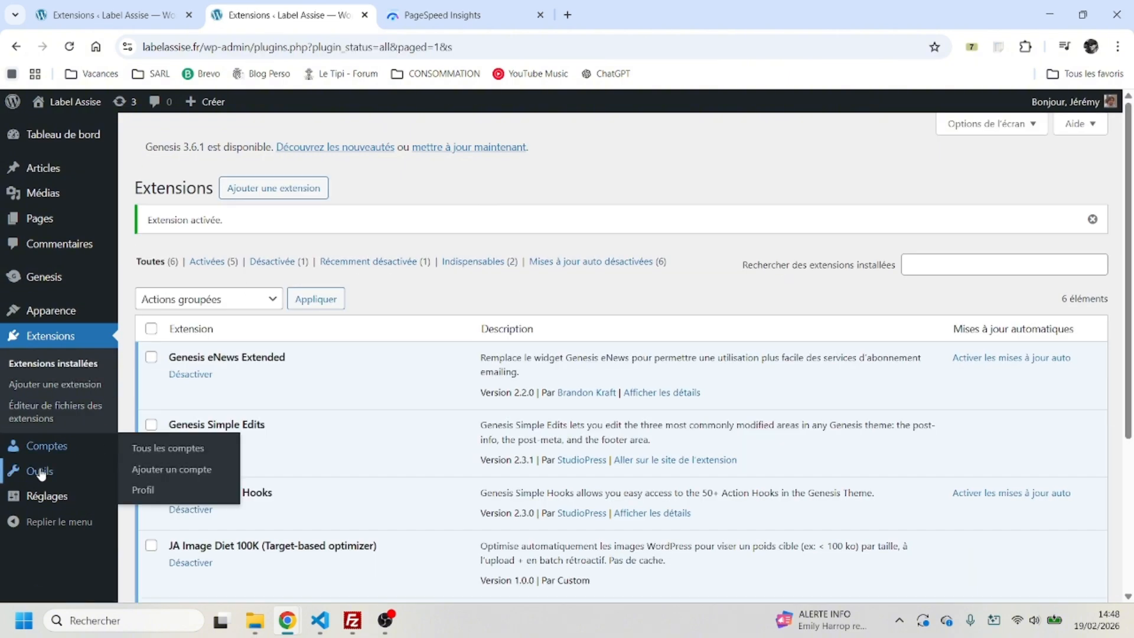
Step: Open the Image Diet 100K tool page of the activated extension
scroll(163, 373, "down", 3)
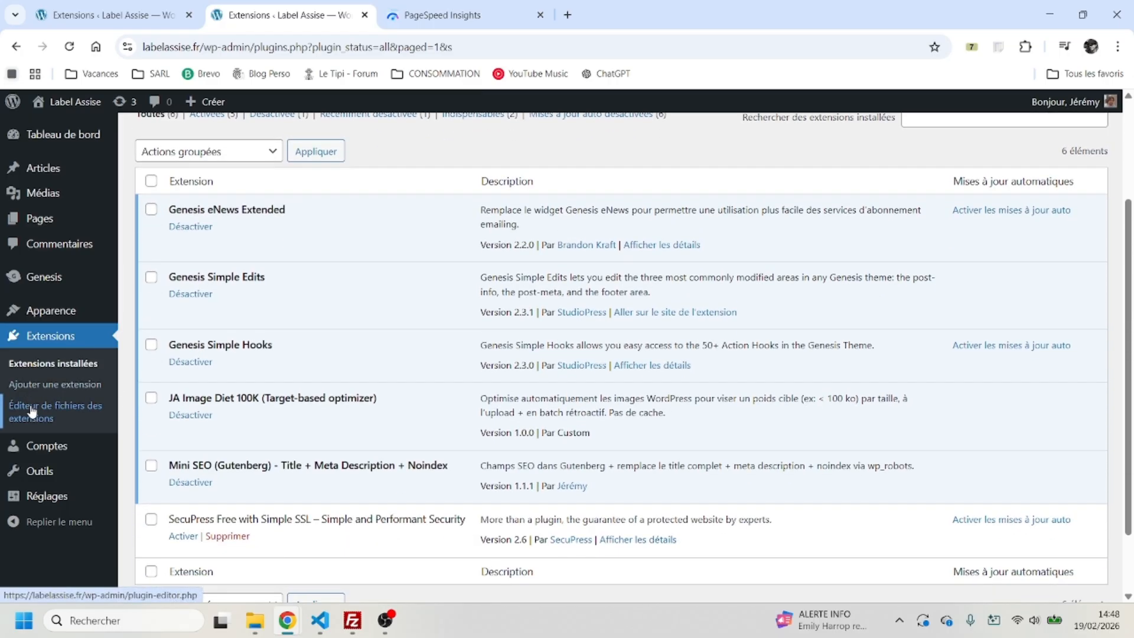
mouse_move(38, 470)
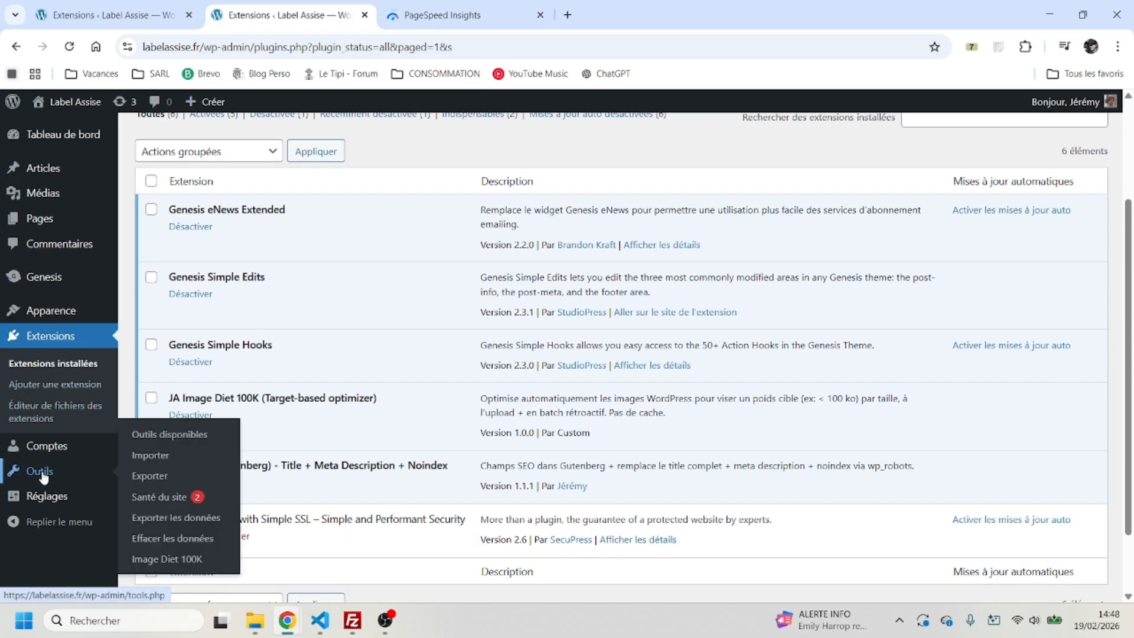
left_click(163, 559)
Step: Examine the byte targets per image size, the engine and batch settings, and the "Ne jamais servir full size" option
scroll(347, 289, "down", 3)
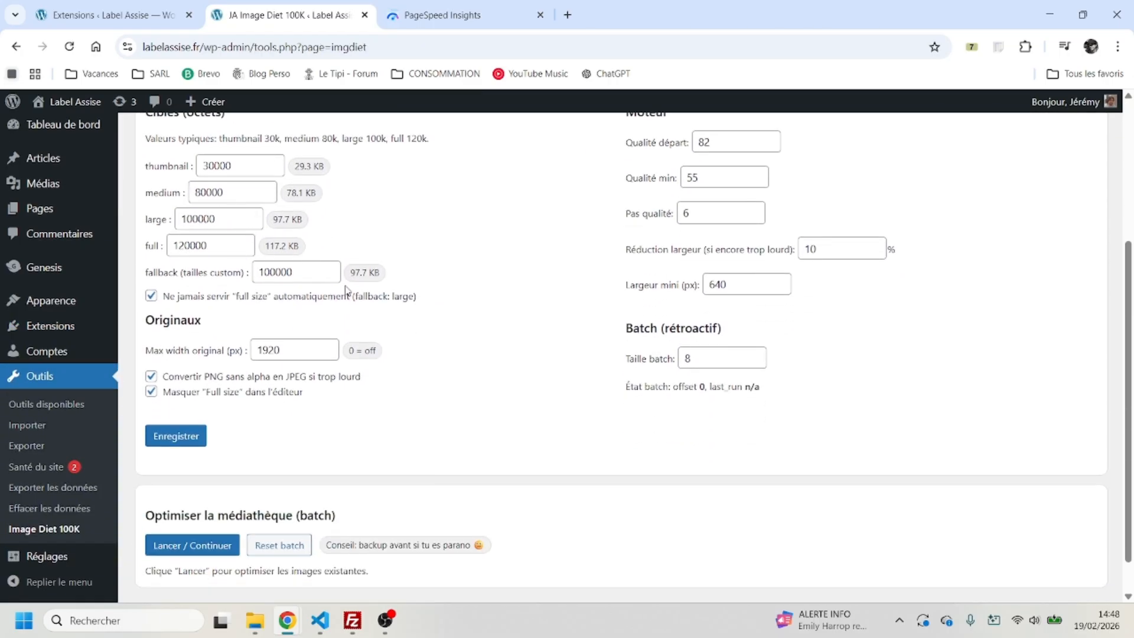
scroll(491, 269, "up", 3)
scroll(491, 283, "down", 2)
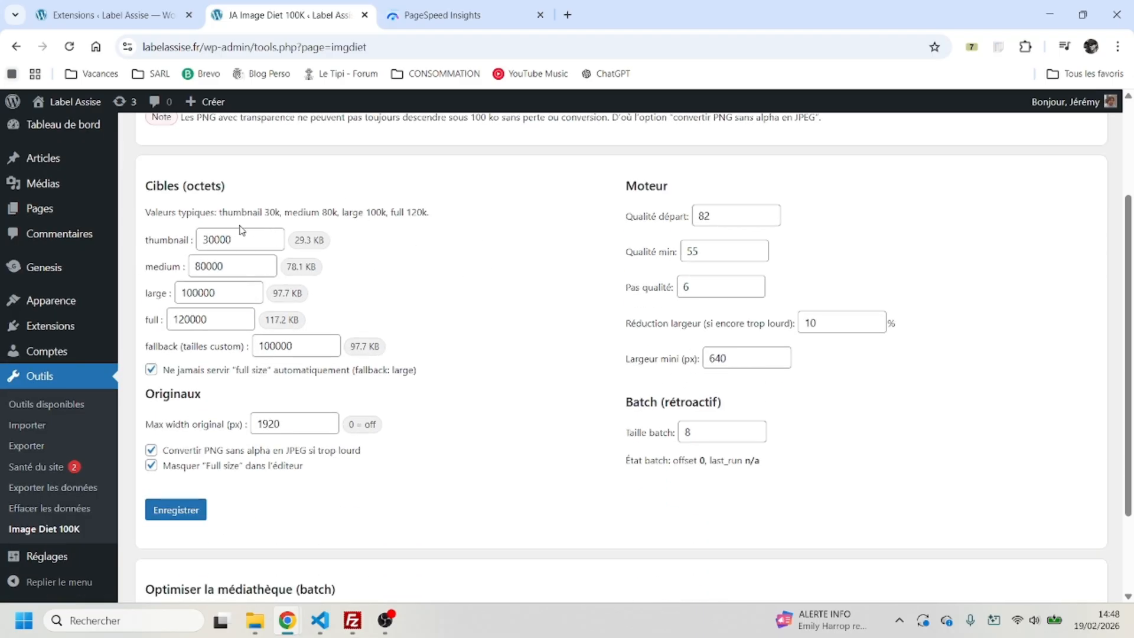
double_click(250, 238)
scroll(555, 254, "down", 1)
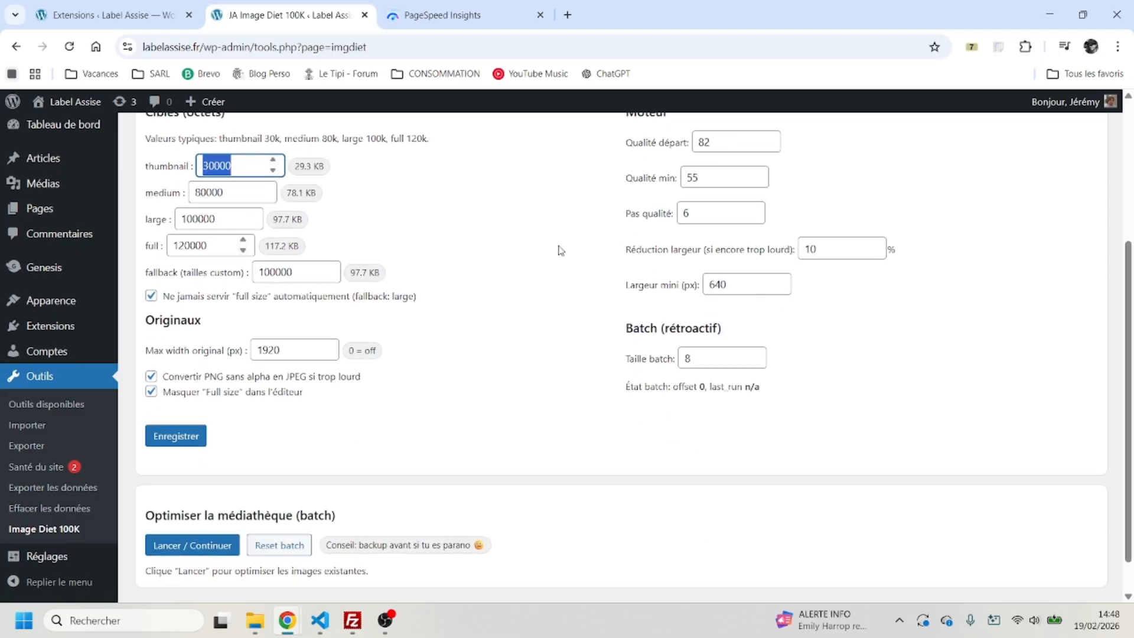
scroll(566, 248, "up", 1)
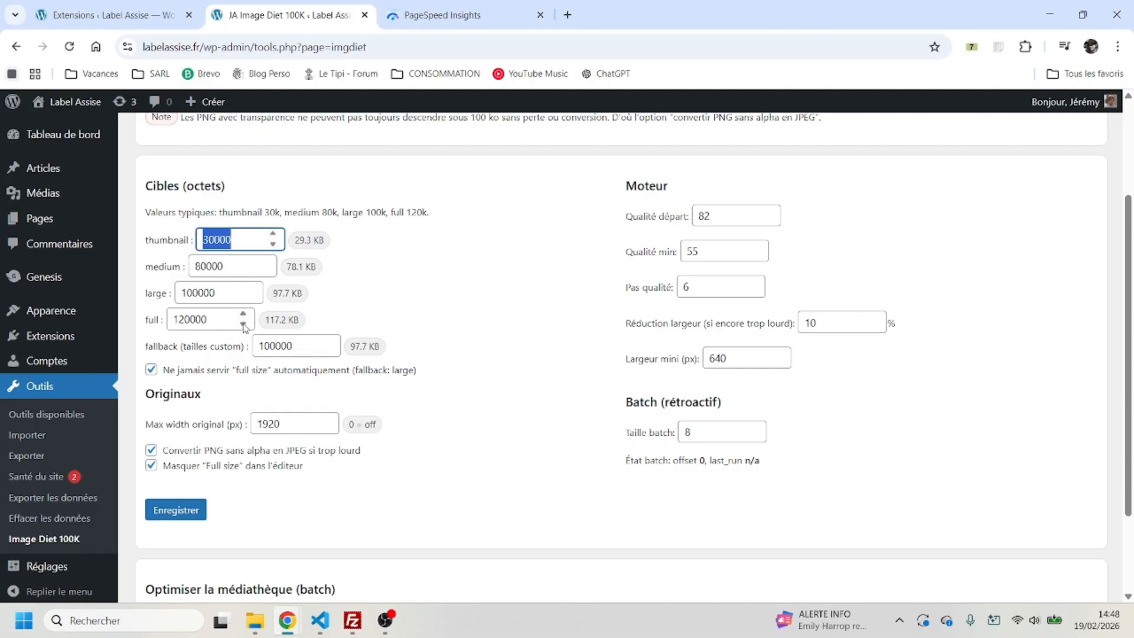
left_click(152, 371)
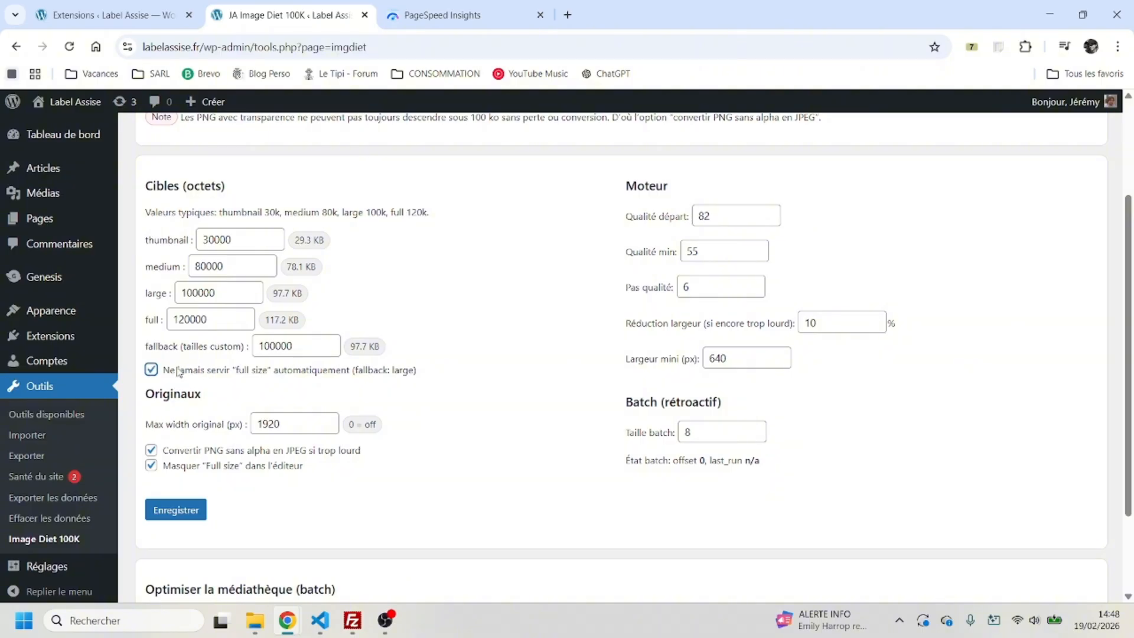
left_click_drag(164, 371, 269, 376)
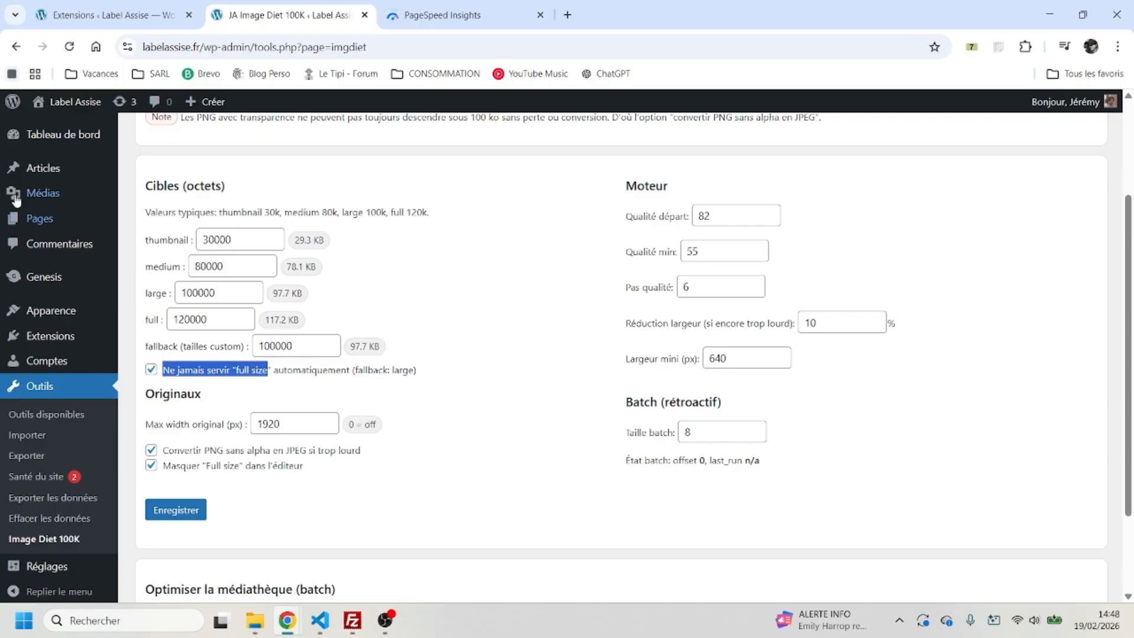
Step: Open the articles list in a new tab and edit "Les secrets bien gardés des icônes de la chaise à ne pas manquer"
right_click(45, 168)
left_click(118, 183)
left_click(443, 15)
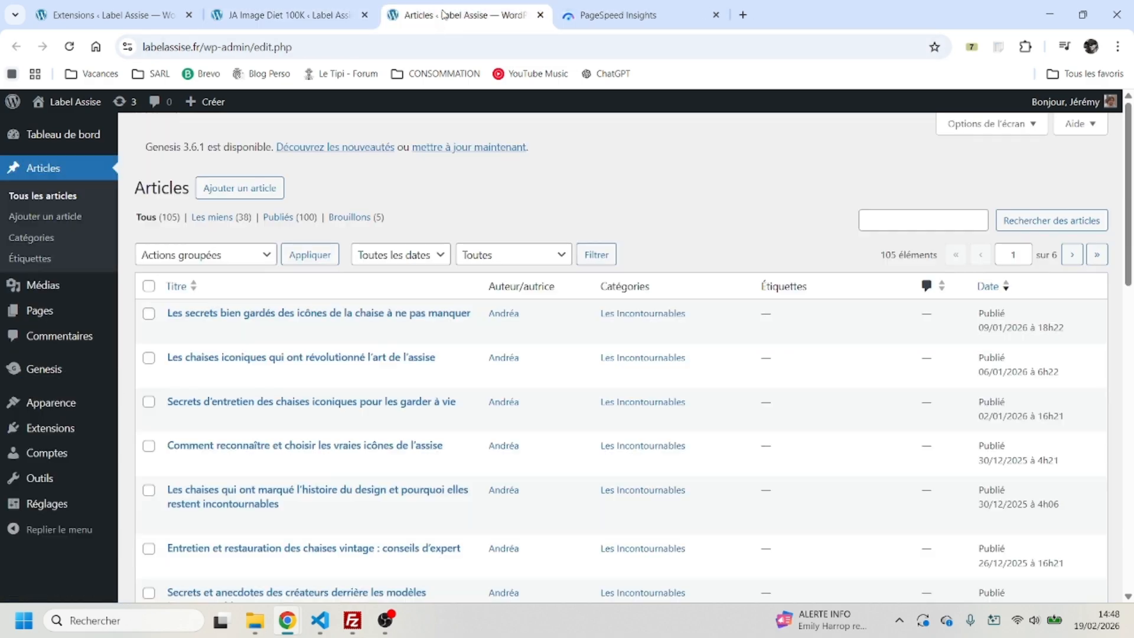
left_click(267, 314)
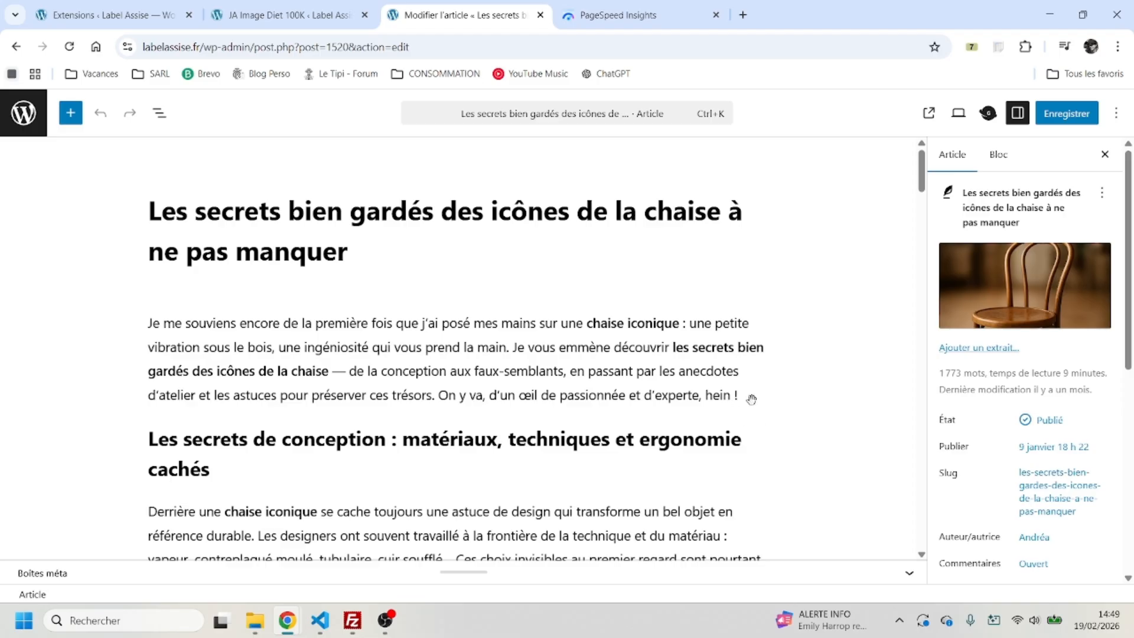
Step: Insert an Image block after the paragraph about costly restoration, just before the "Conclusion" line
left_click(751, 398)
left_click(267, 290)
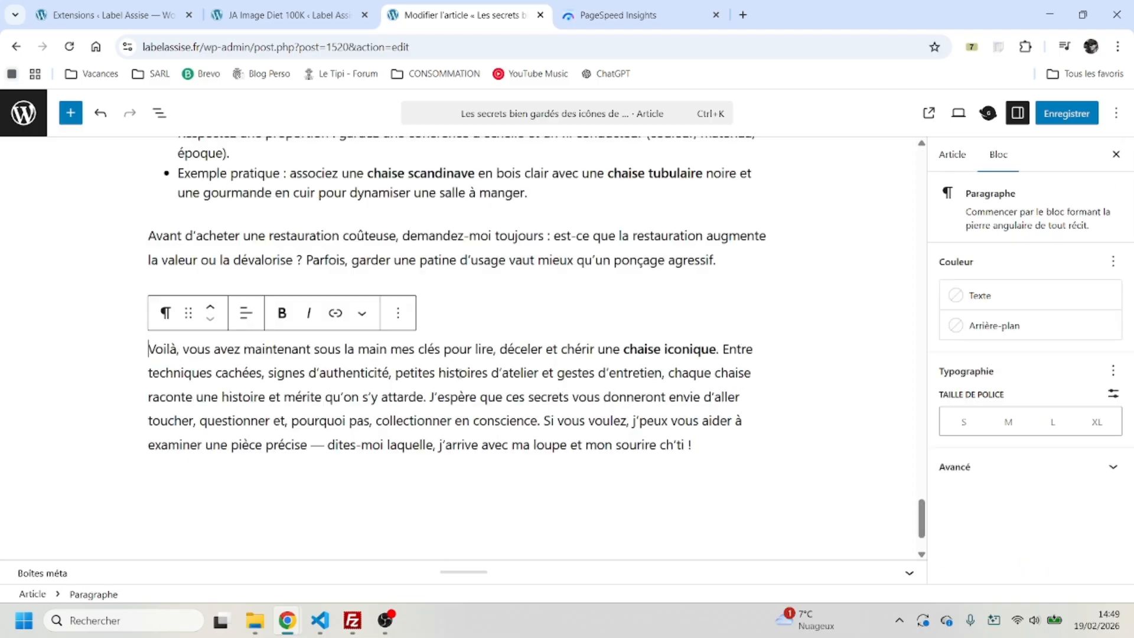
left_click(718, 260)
key("Return")
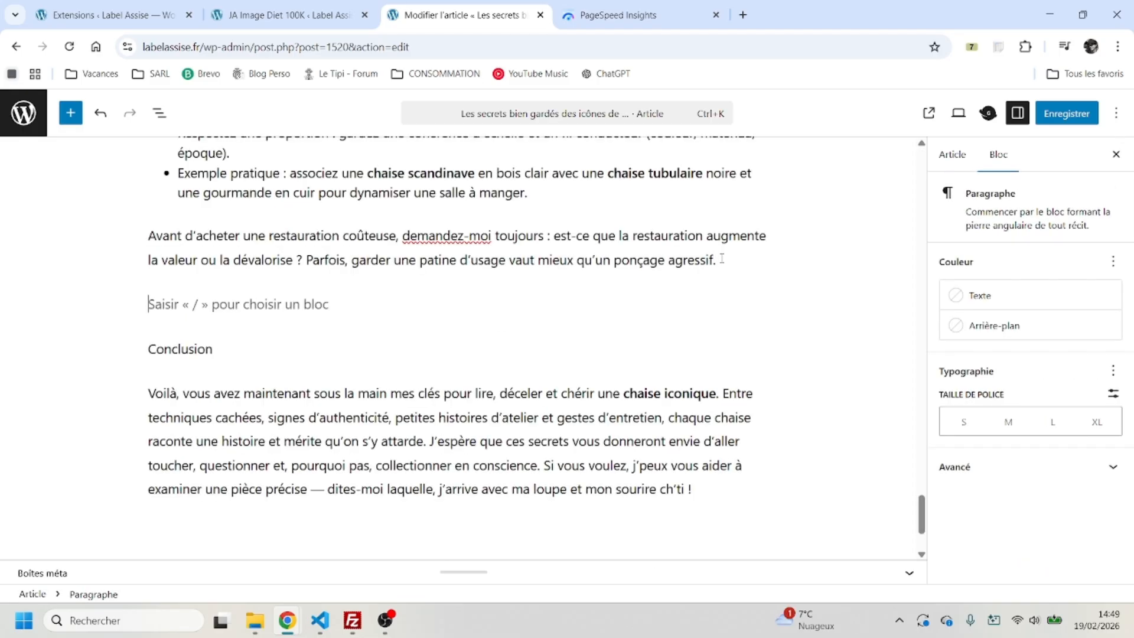
type("/im")
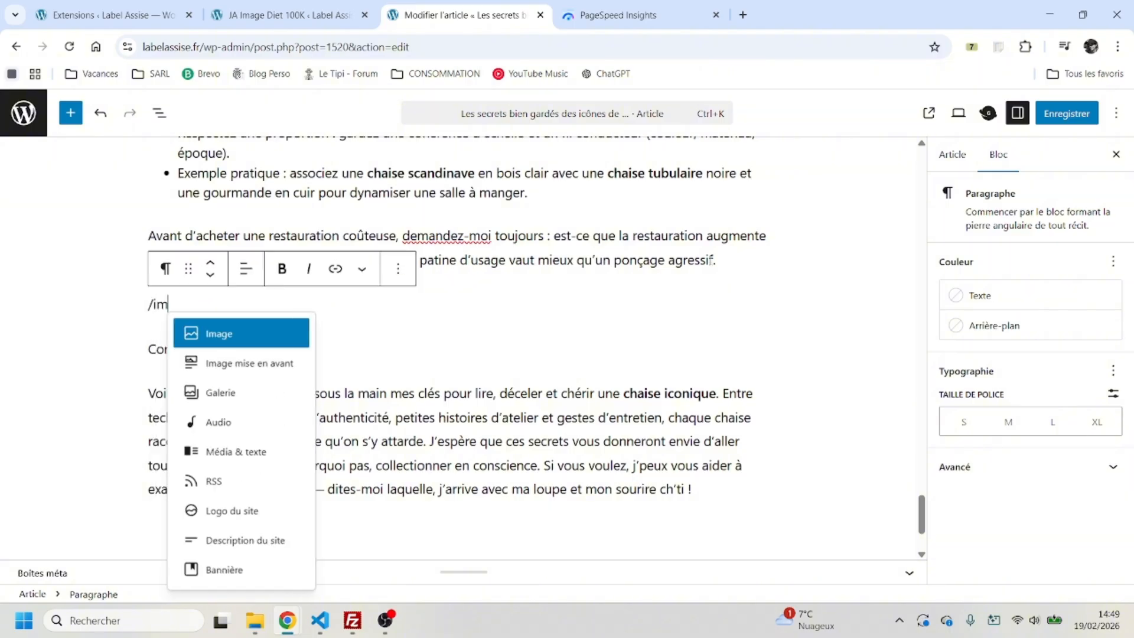
left_click(238, 333)
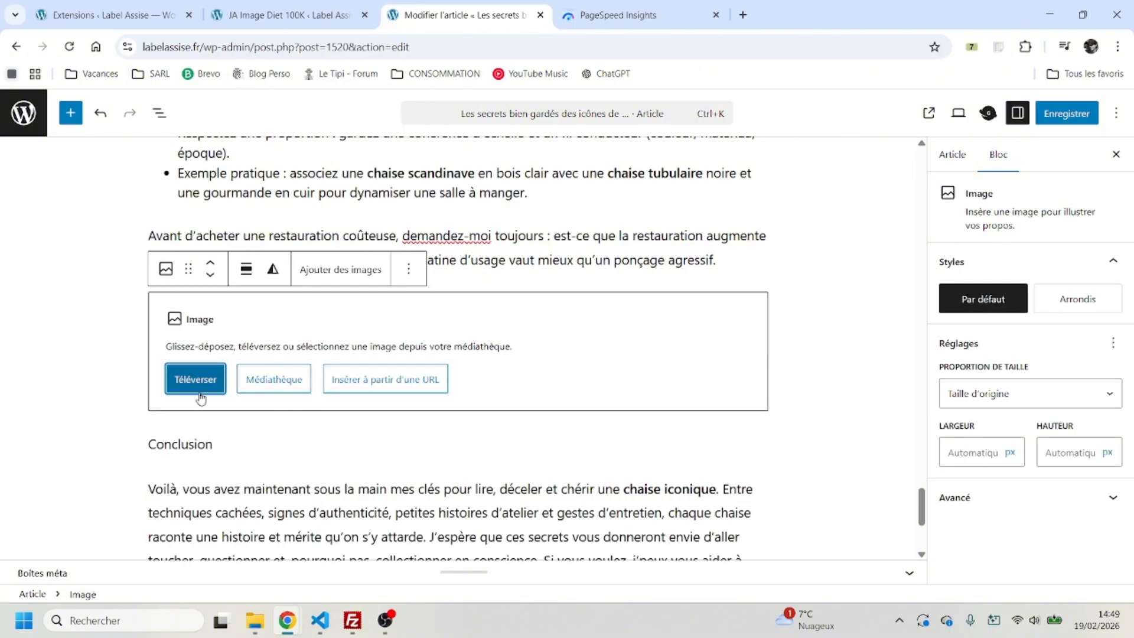
Step: Fill the image block with the rusty metal chair photo DSC_1020.jpg from the media library
left_click(272, 388)
scroll(489, 343, "down", 10)
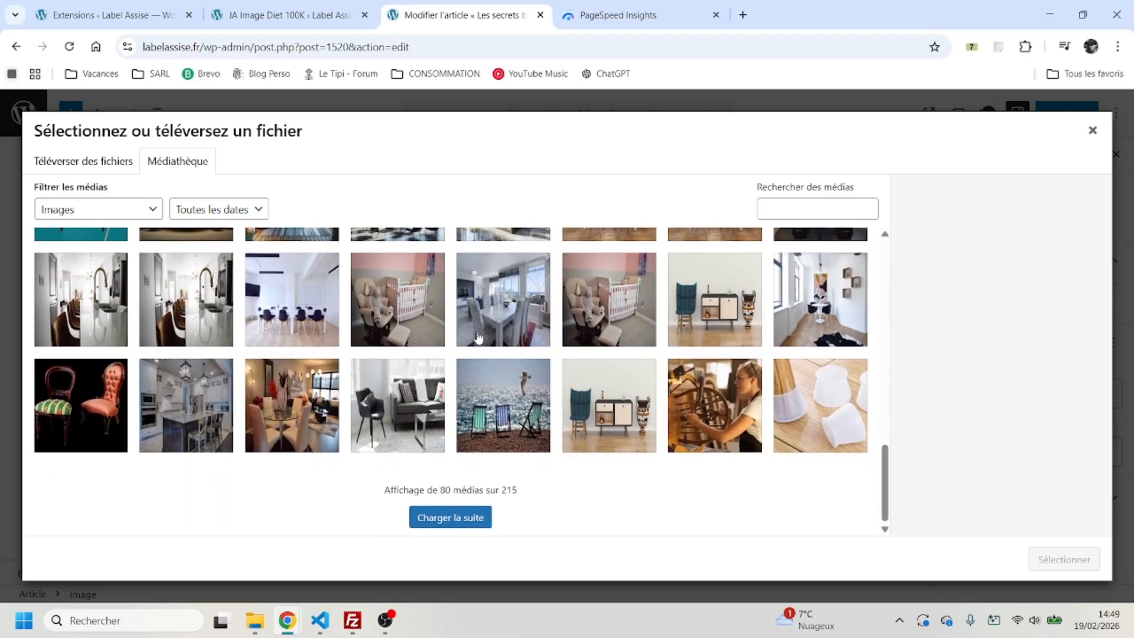
left_click(450, 516)
scroll(425, 309, "down", 5)
scroll(425, 308, "down", 10)
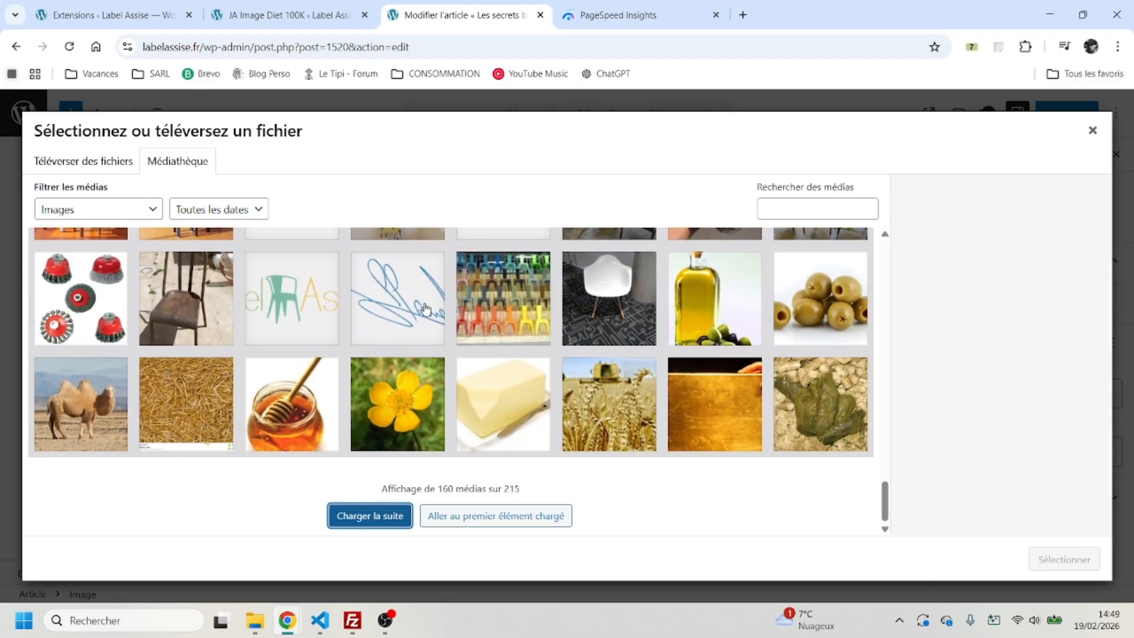
left_click(177, 322)
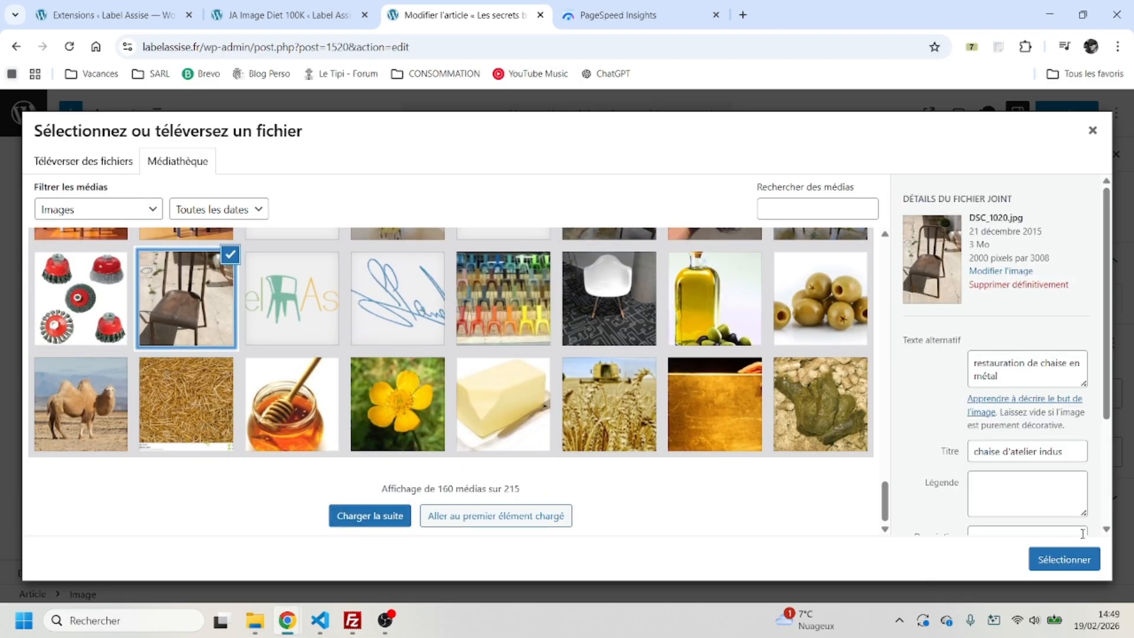
left_click(1057, 559)
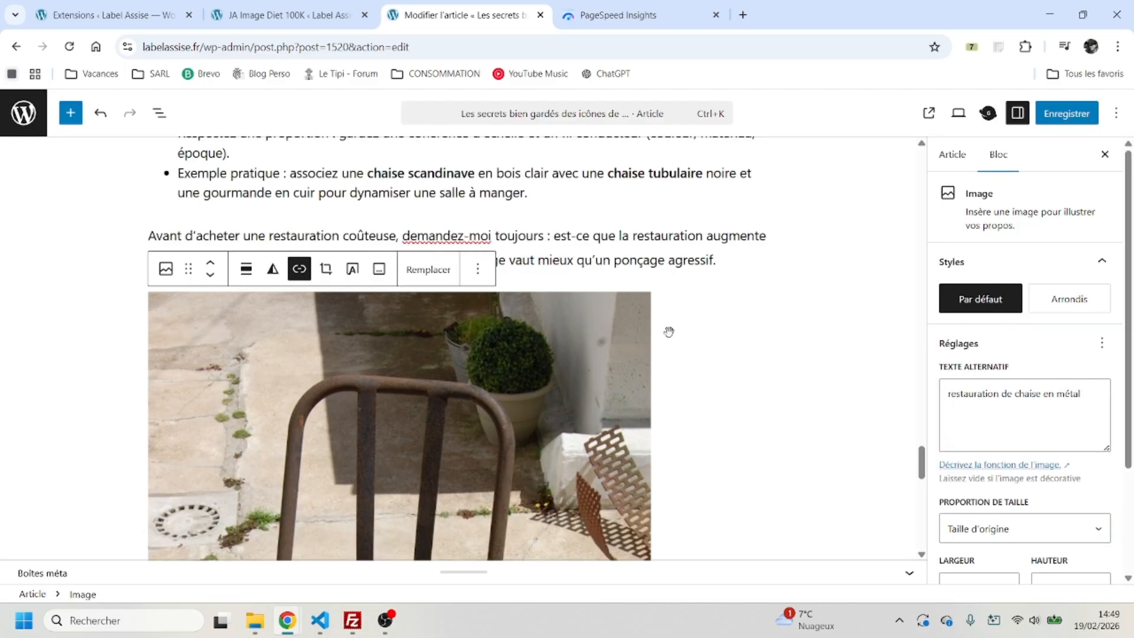
Step: Review the inserted photo's aspect ratio options and keep "Taille d'origine"
scroll(576, 378, "down", 1)
scroll(575, 378, "down", 1)
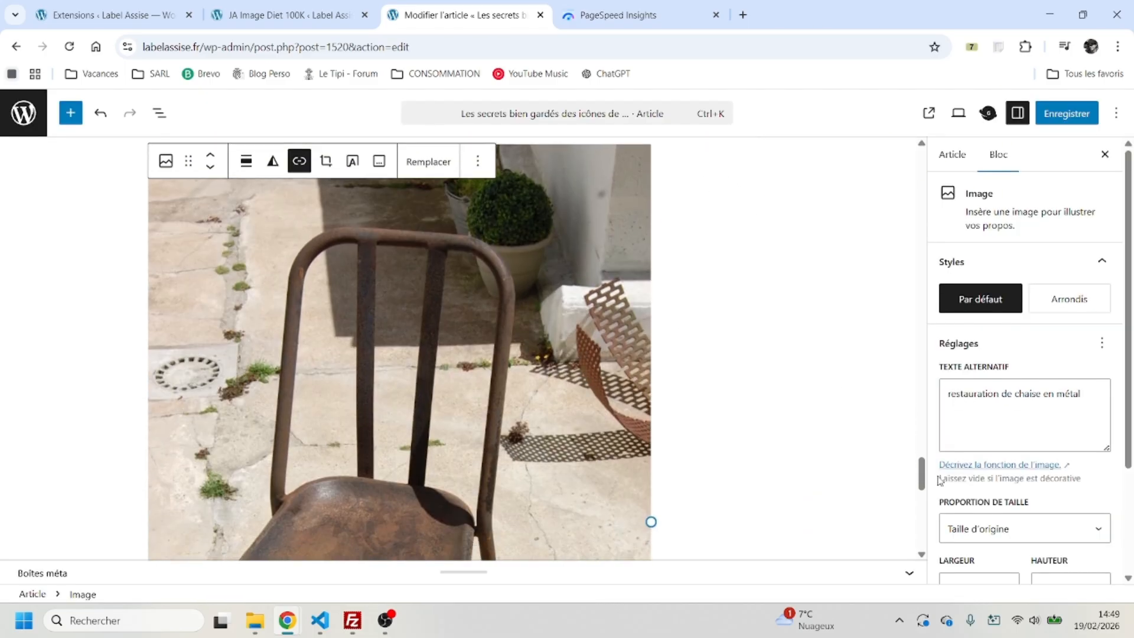
left_click(987, 533)
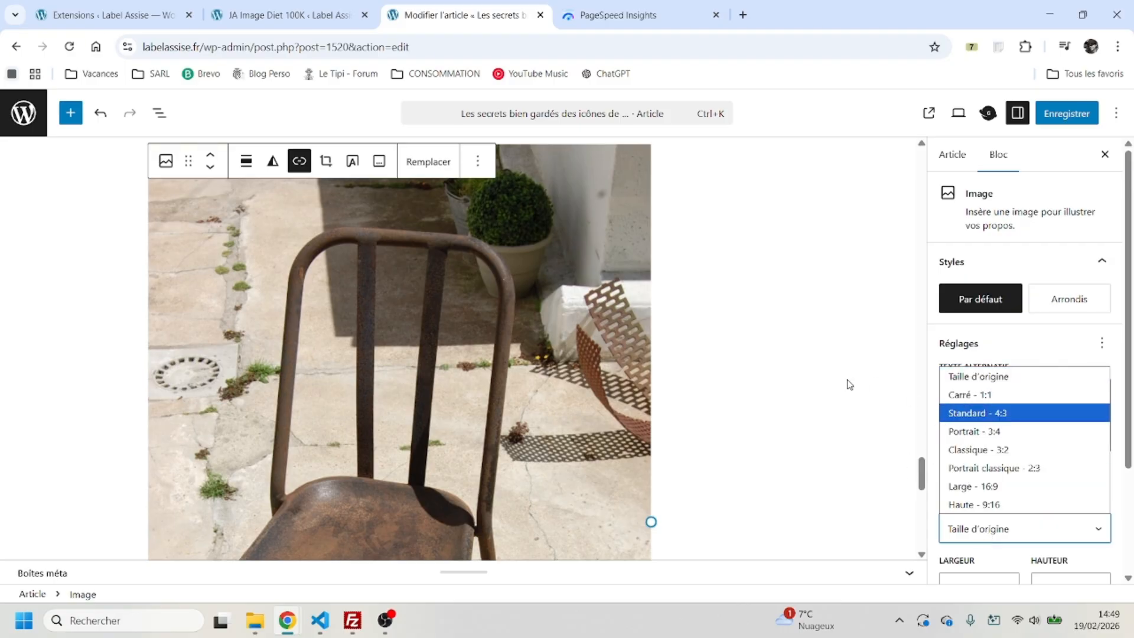
left_click(980, 376)
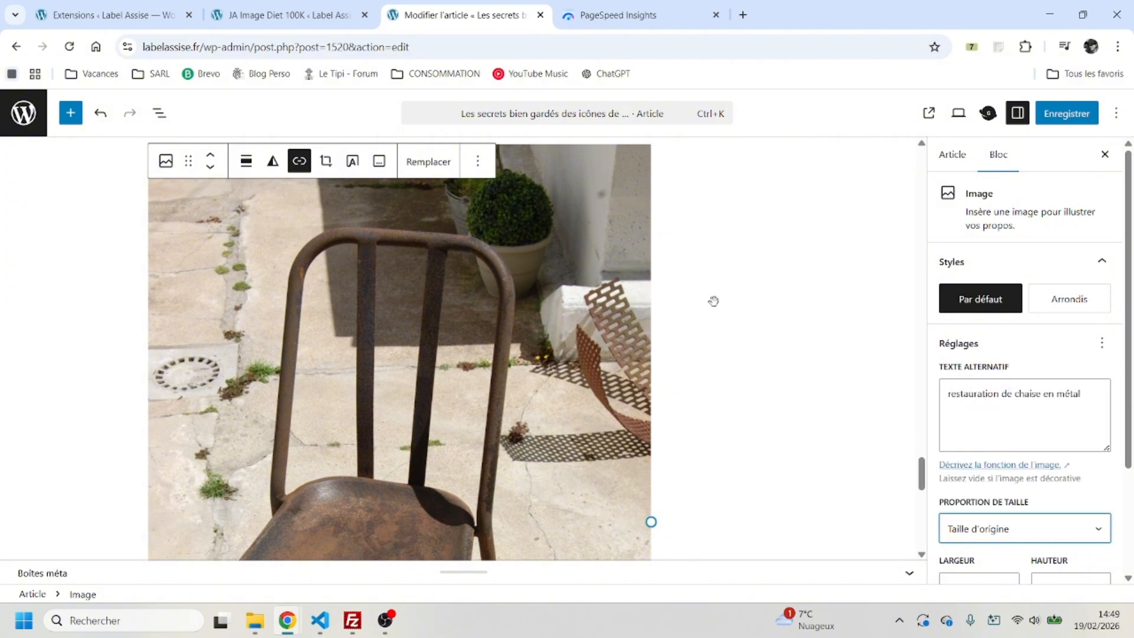
Step: Return to the Image Diet 100K settings and disable "Ne jamais servir full size automatiquement (fallback: large)"
left_click(260, 18)
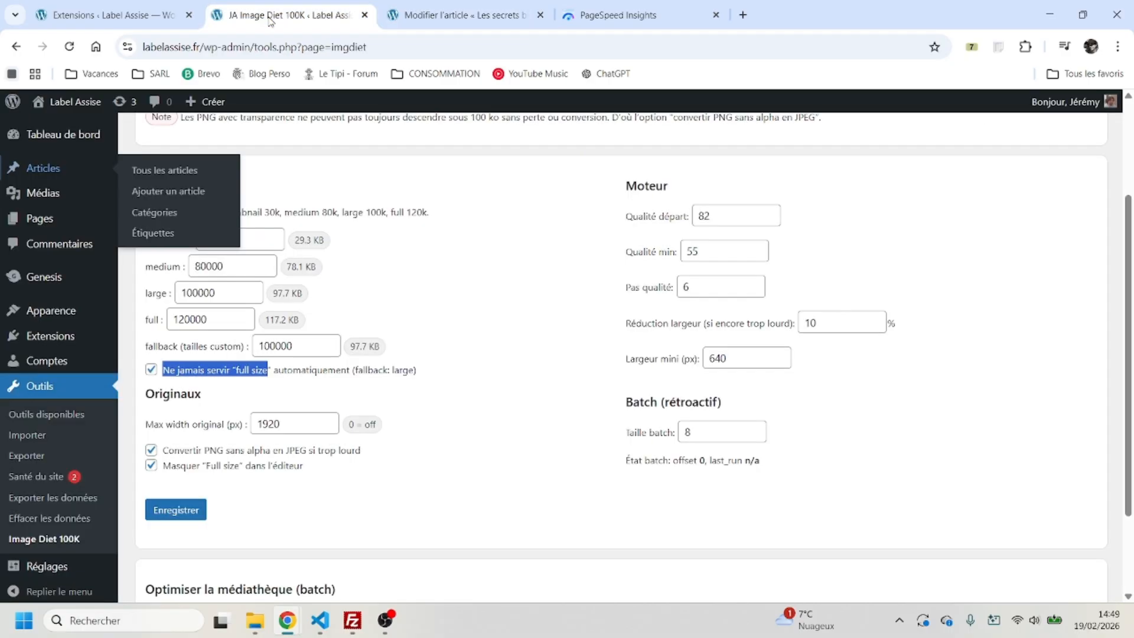
left_click(412, 372)
Step: Examine the batch size, the maximum original width, and the PNG-to-JPEG conversion and "Masquer Full size" options
left_click_drag(700, 435, 618, 435)
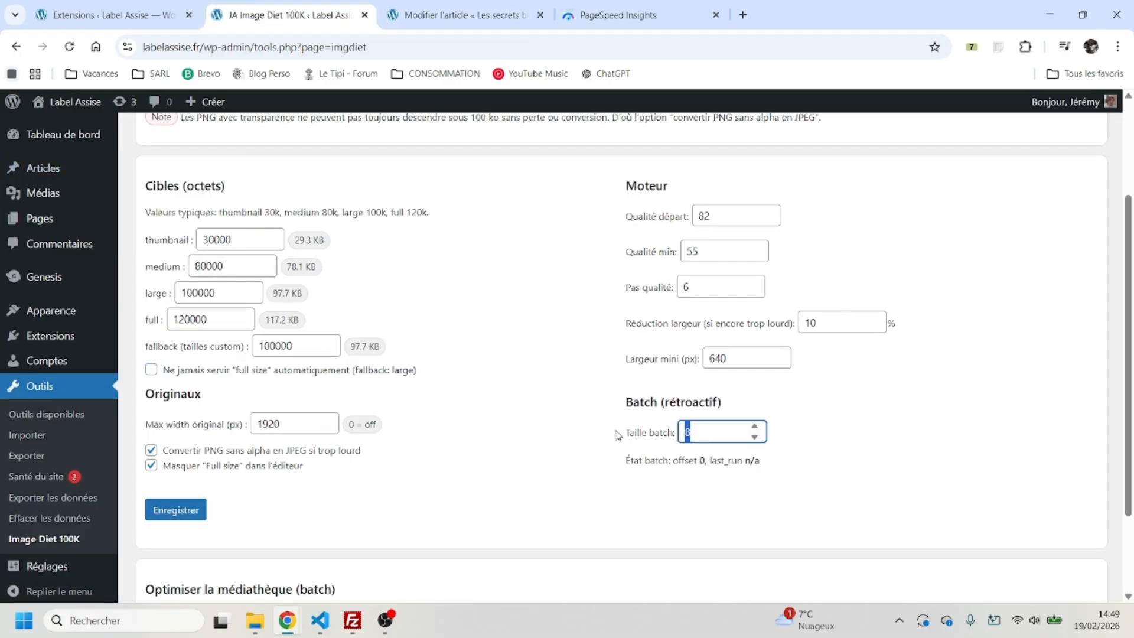
scroll(378, 474, "down", 1)
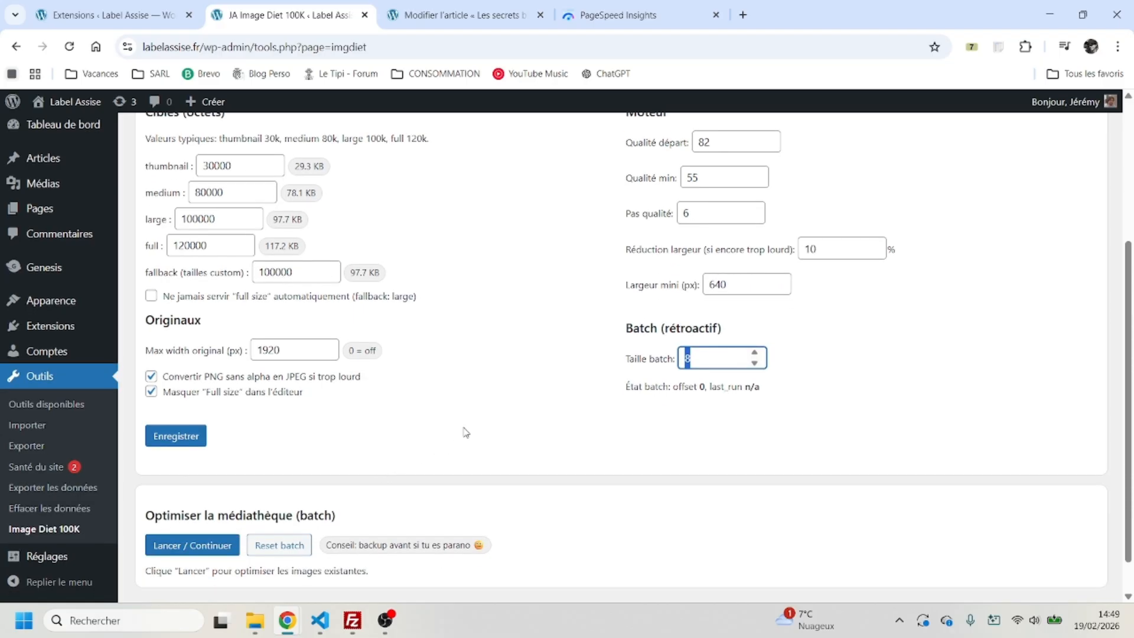
scroll(582, 376, "up", 2)
scroll(583, 278, "down", 2)
scroll(542, 376, "up", 1)
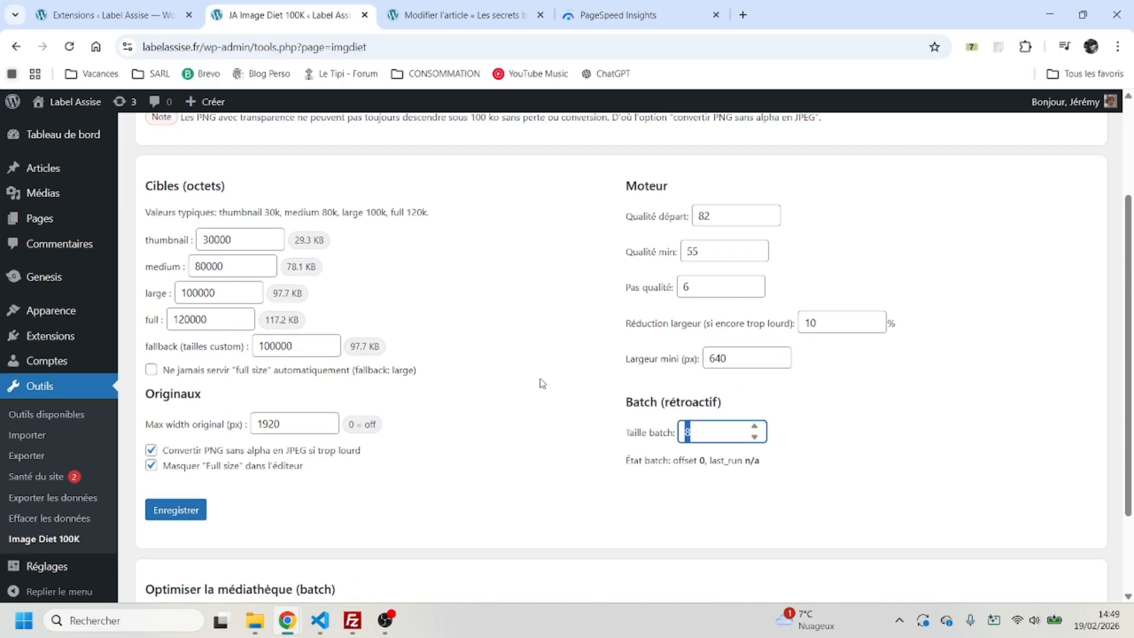
scroll(542, 383, "down", 2)
left_click_drag(287, 311, 247, 308)
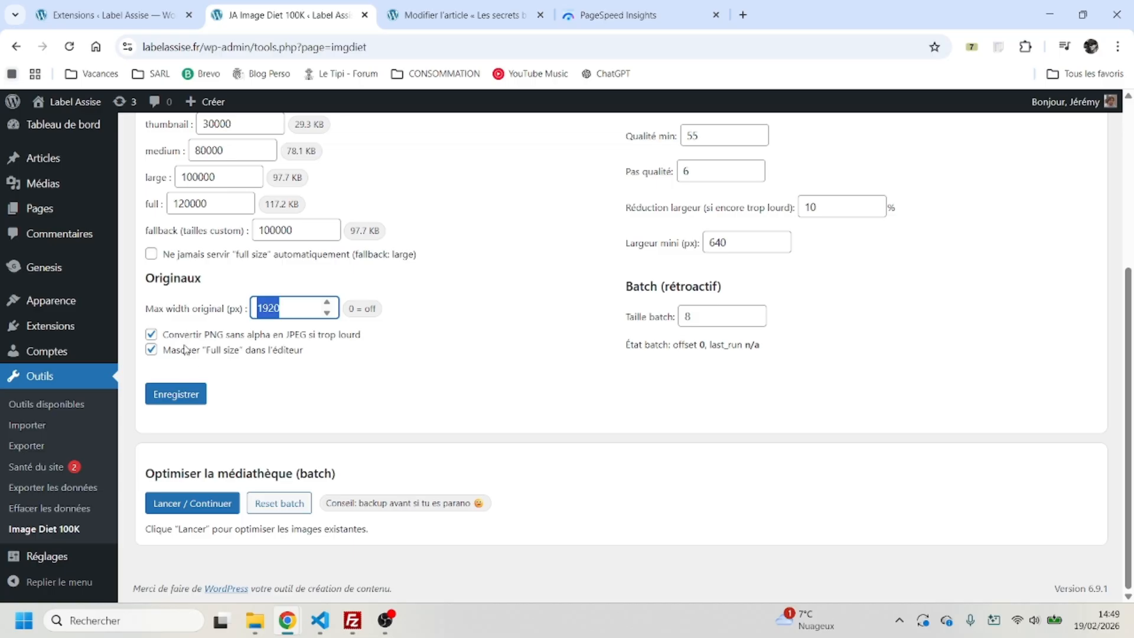
left_click_drag(205, 335, 259, 338)
left_click(260, 338)
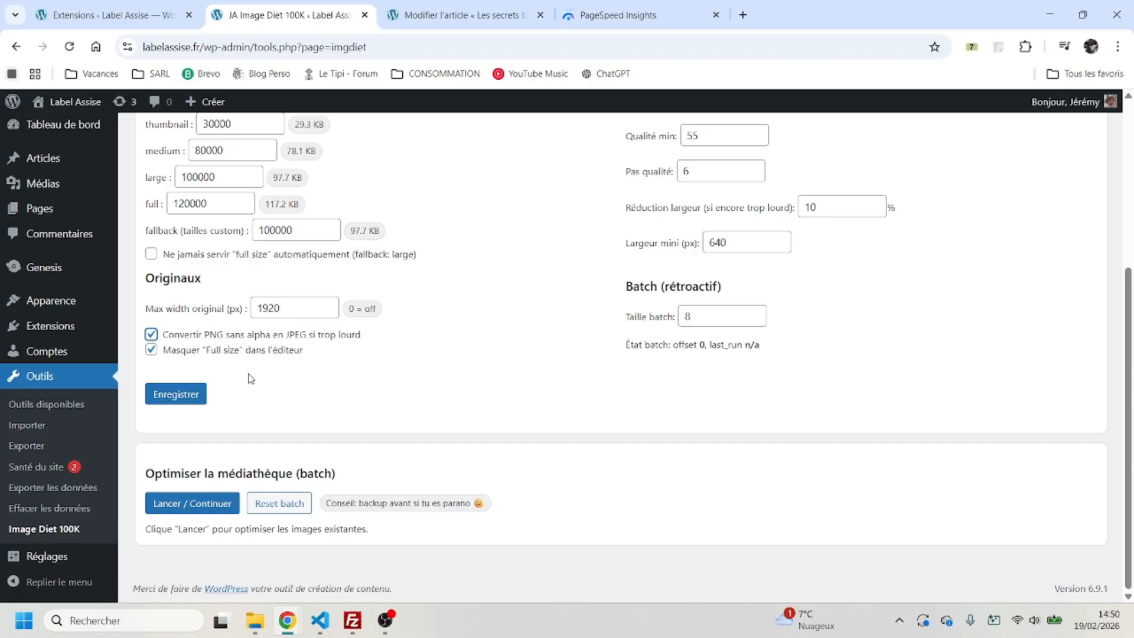
Step: Save the Image Diet 100K settings and launch the batch optimisation of the existing media library
left_click(176, 394)
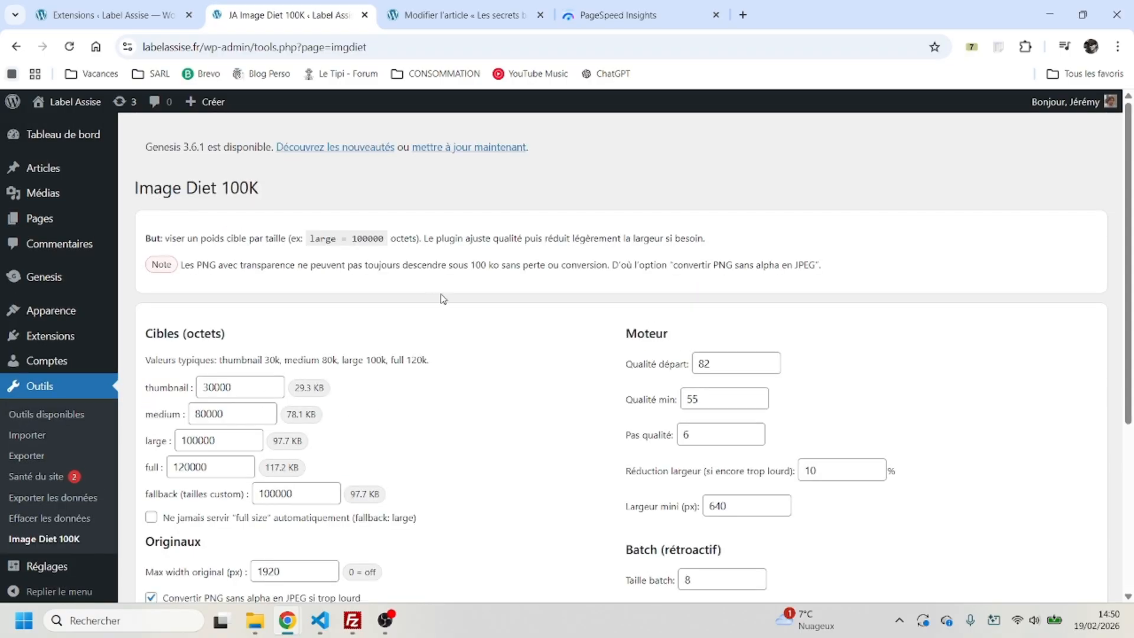
scroll(389, 351, "down", 5)
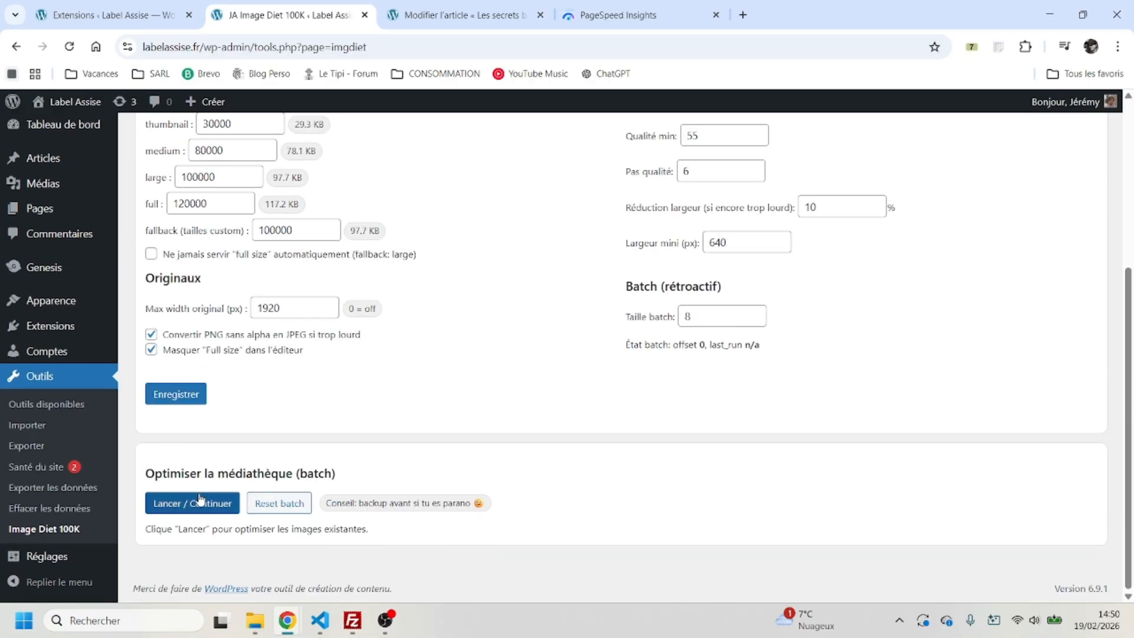
left_click_drag(171, 472, 435, 472)
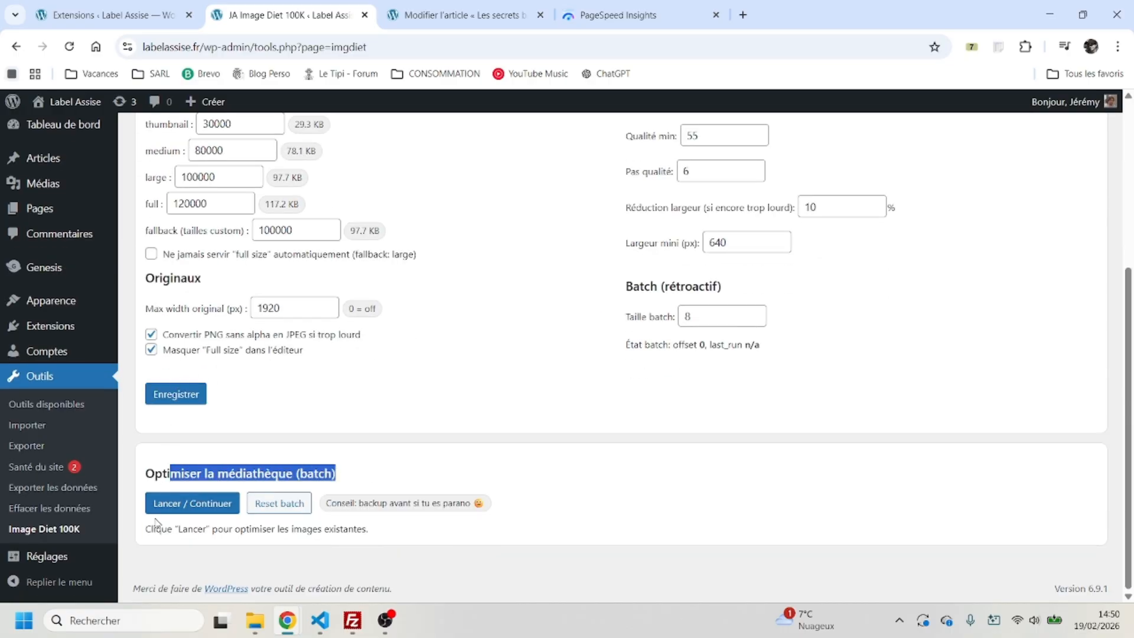
left_click(193, 503)
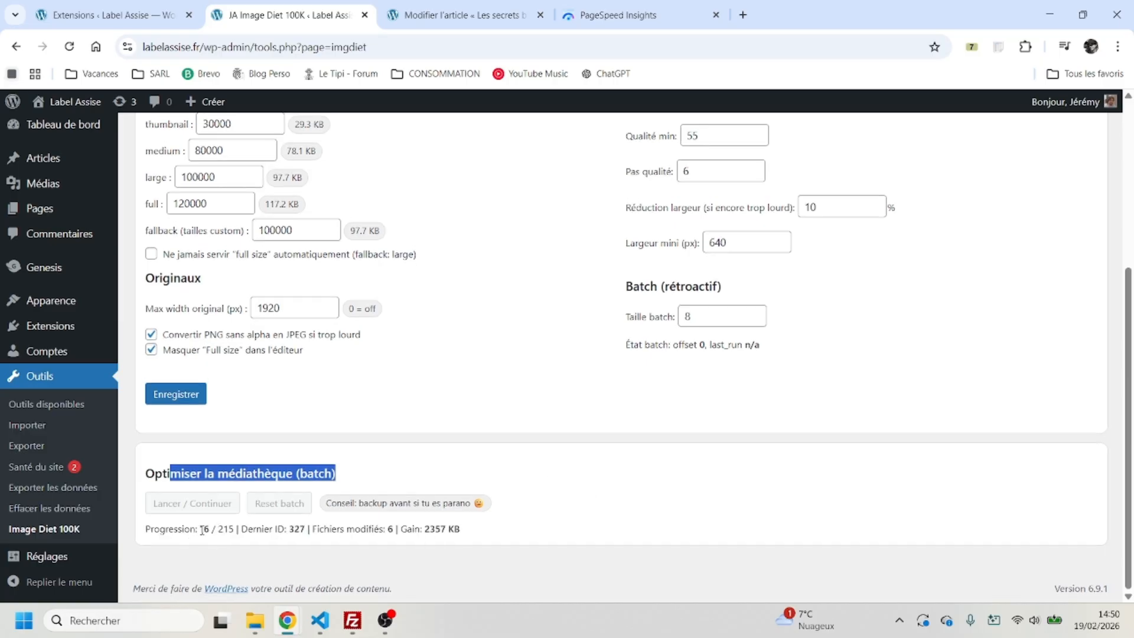
Step: Follow the batch optimisation until it completes, checking its progress, the batch size and the total gain
left_click_drag(199, 529, 234, 532)
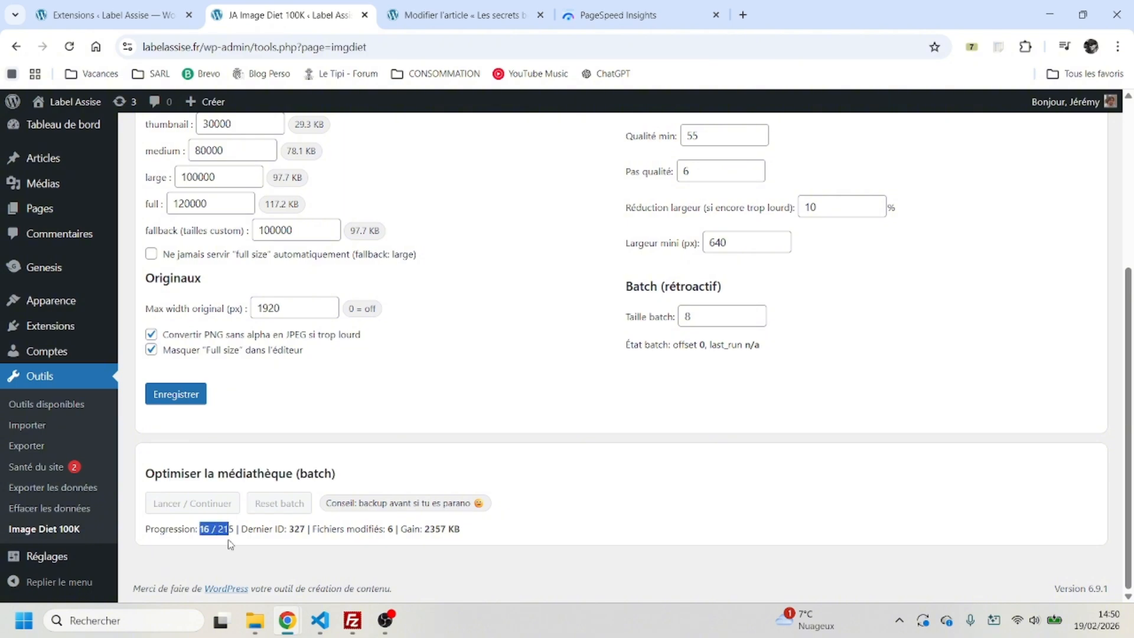
left_click(691, 322)
double_click(691, 322)
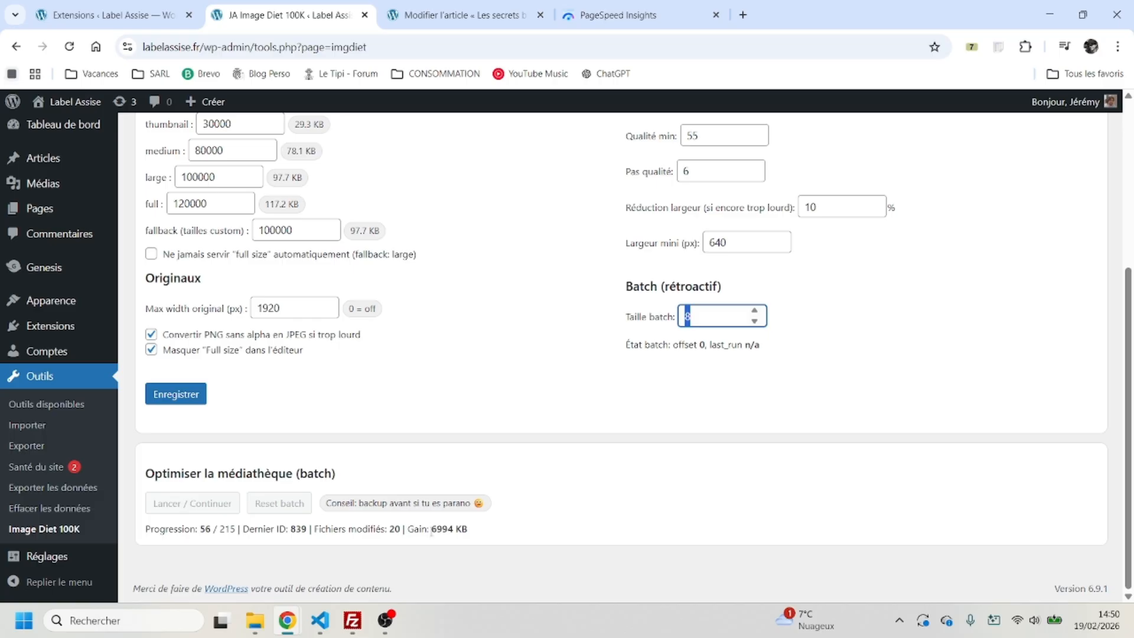
left_click_drag(434, 529, 482, 539)
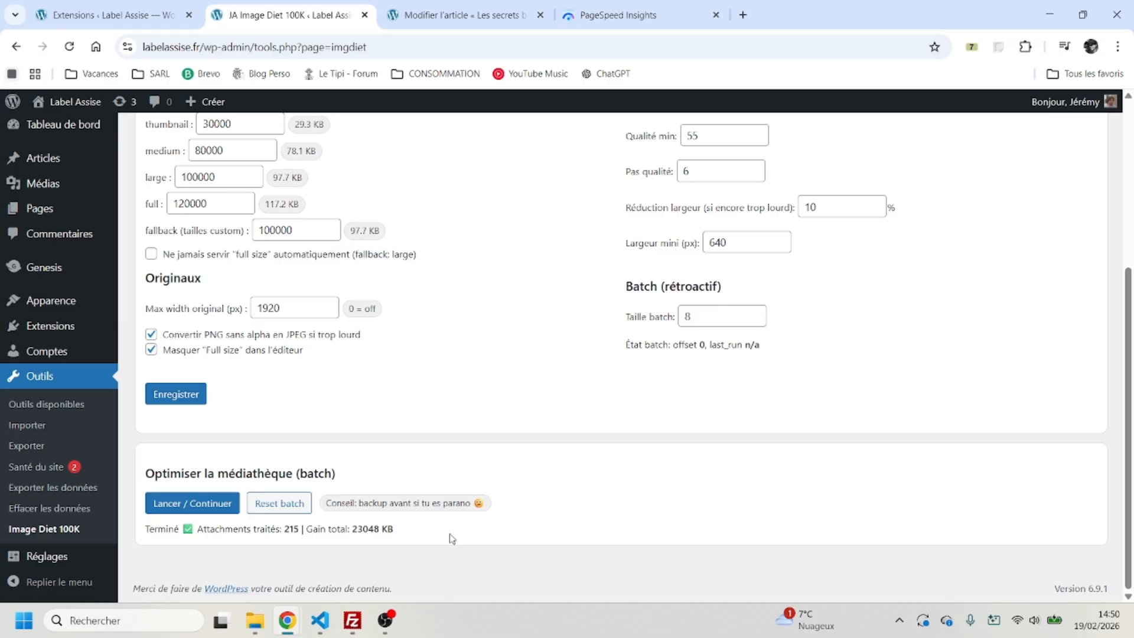
left_click_drag(353, 532, 372, 531)
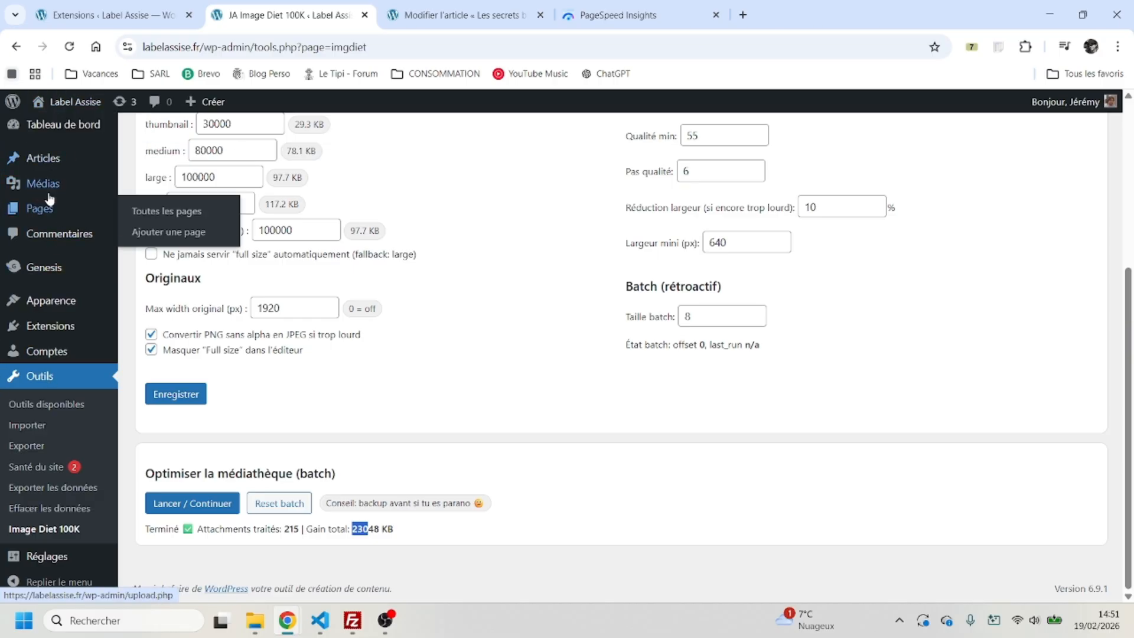
Step: Find the rusty metal chair photo DSC_1020.jpg in the media library and check its file size in the attachment details
mouse_move(55, 189)
left_click(145, 188)
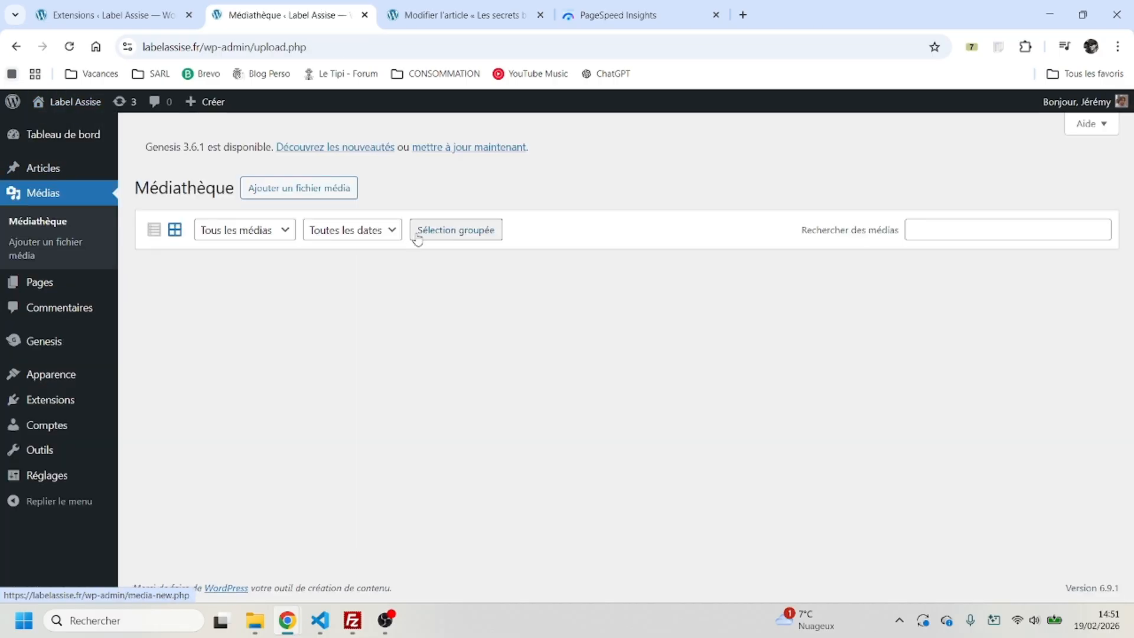
scroll(364, 258, "down", 10)
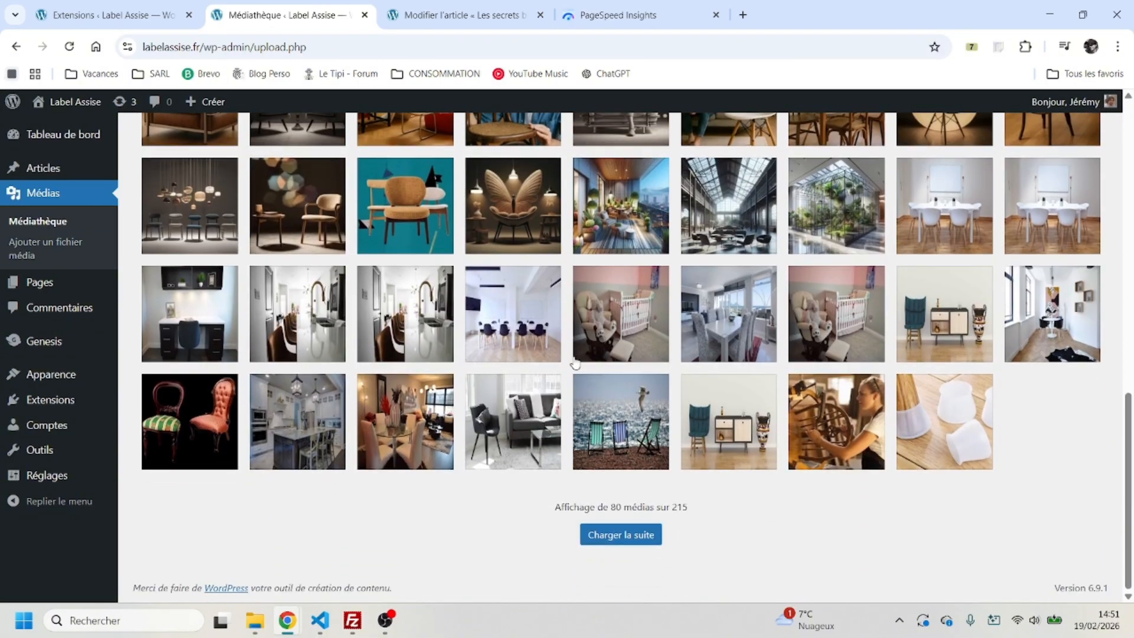
left_click(620, 534)
scroll(293, 335, "down", 15)
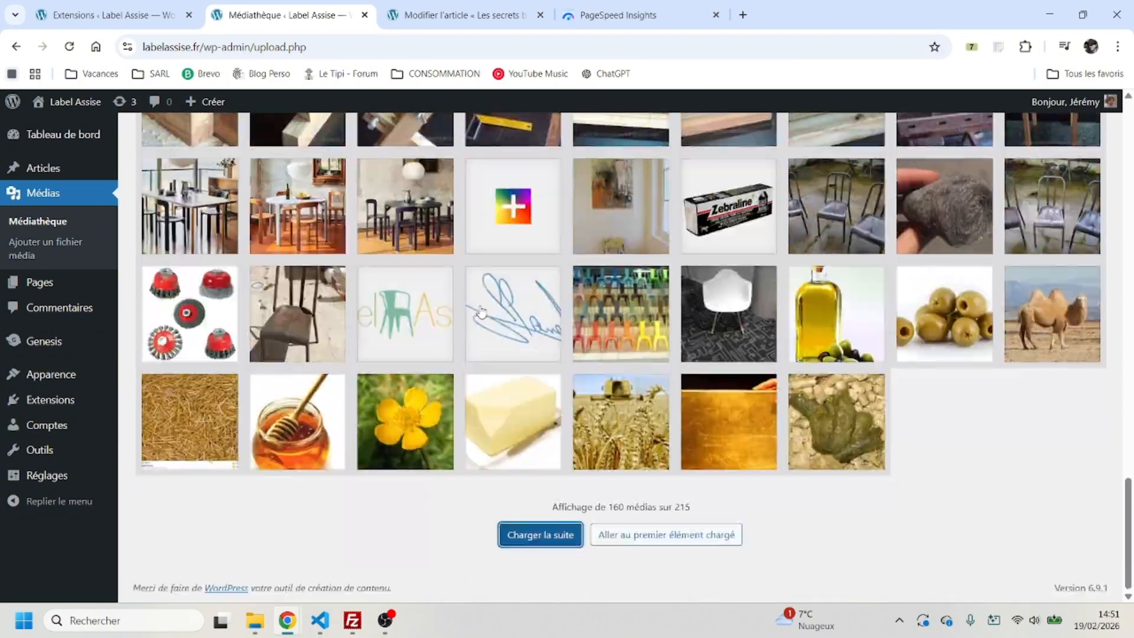
left_click(292, 335)
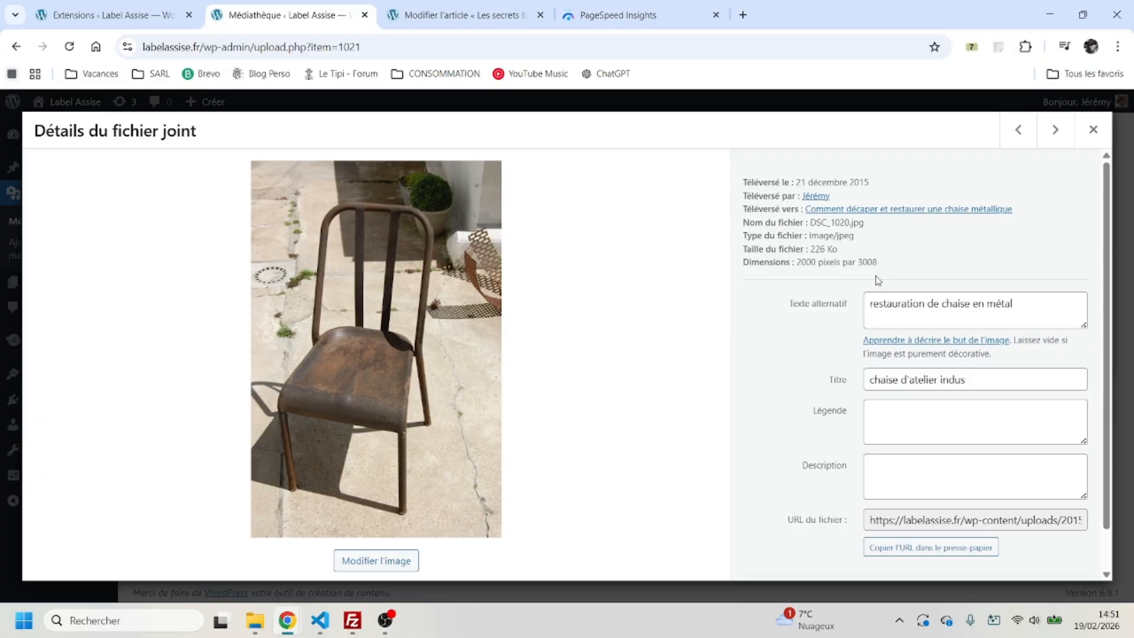
left_click_drag(814, 248, 837, 248)
Step: Re-save the article "Comment décaper et restaurer une chaise métallique" that the photo is attached to and view its published page
left_click(902, 209)
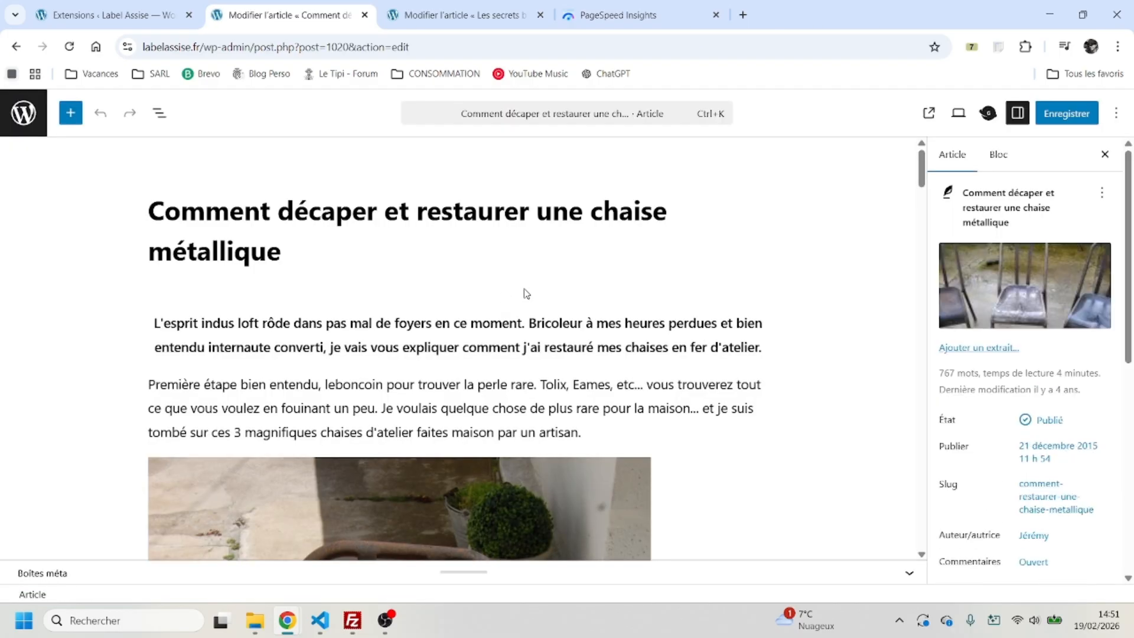
scroll(525, 296, "down", 5)
left_click(574, 342)
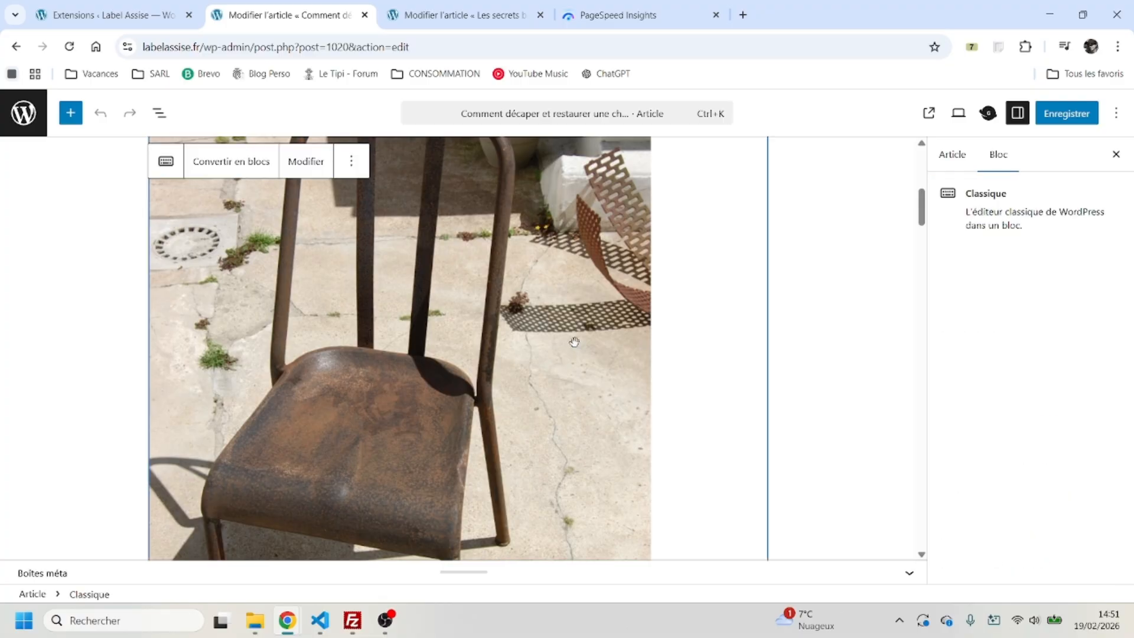
left_click(1066, 113)
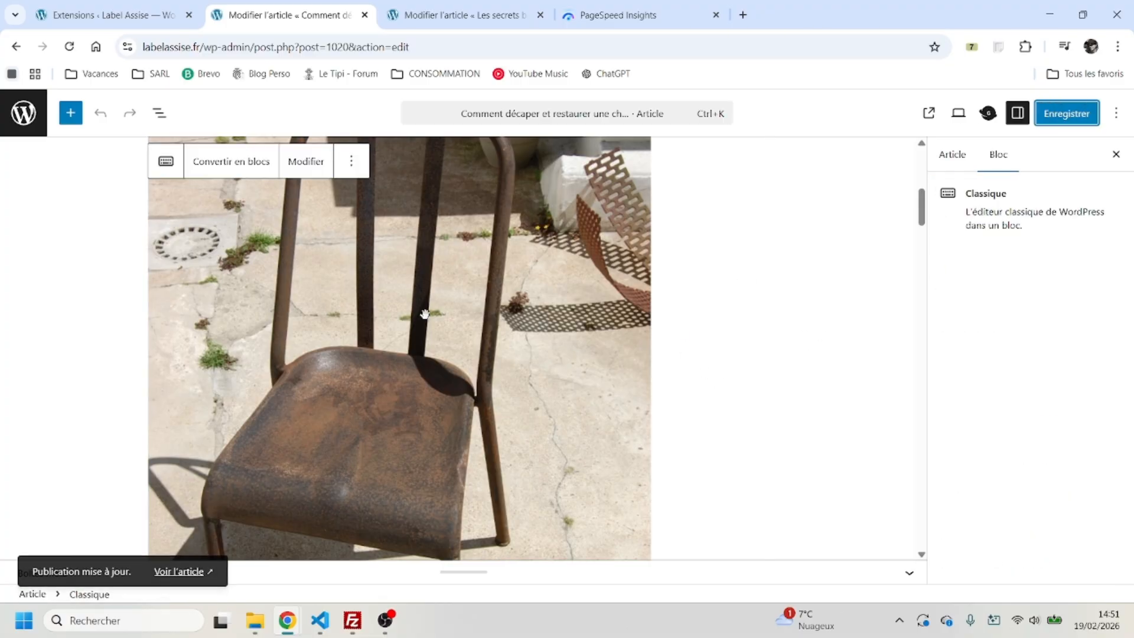
left_click(178, 571)
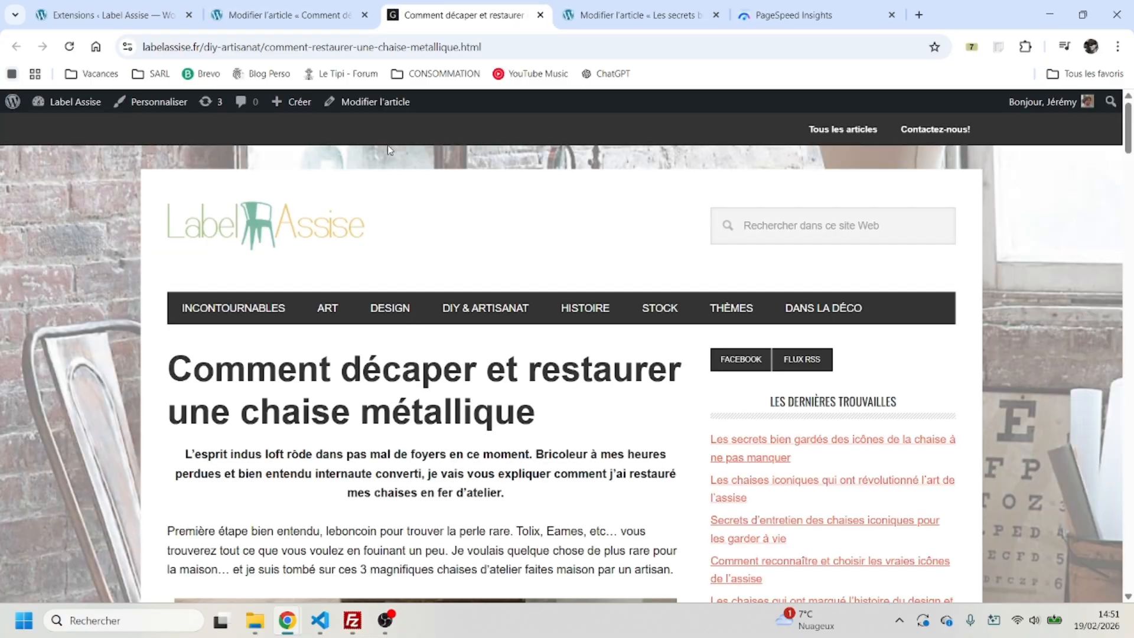
Step: Examine the images throughout the published chair restoration article
scroll(372, 256, "down", 20)
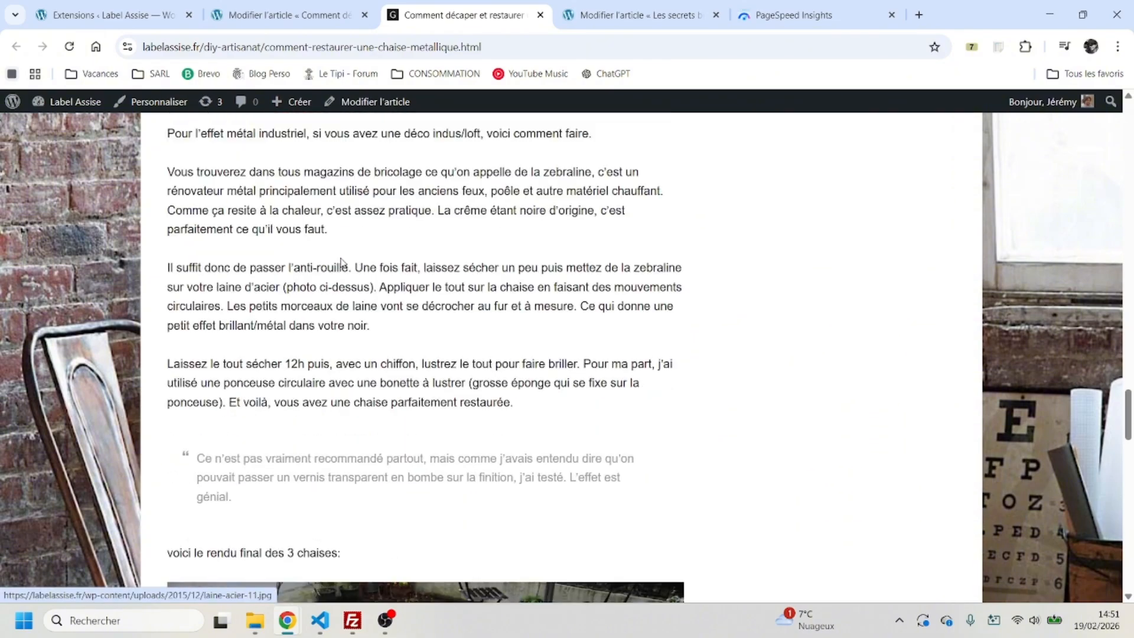
scroll(341, 262, "down", 7)
scroll(435, 262, "up", 10)
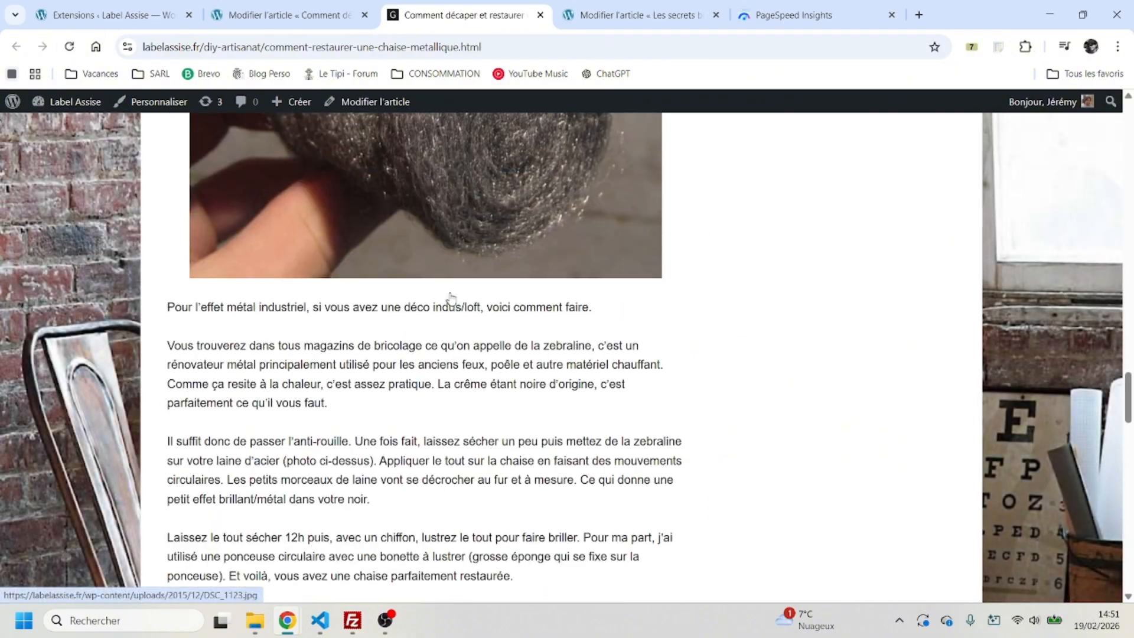
scroll(450, 297, "down", 4)
scroll(452, 299, "up", 20)
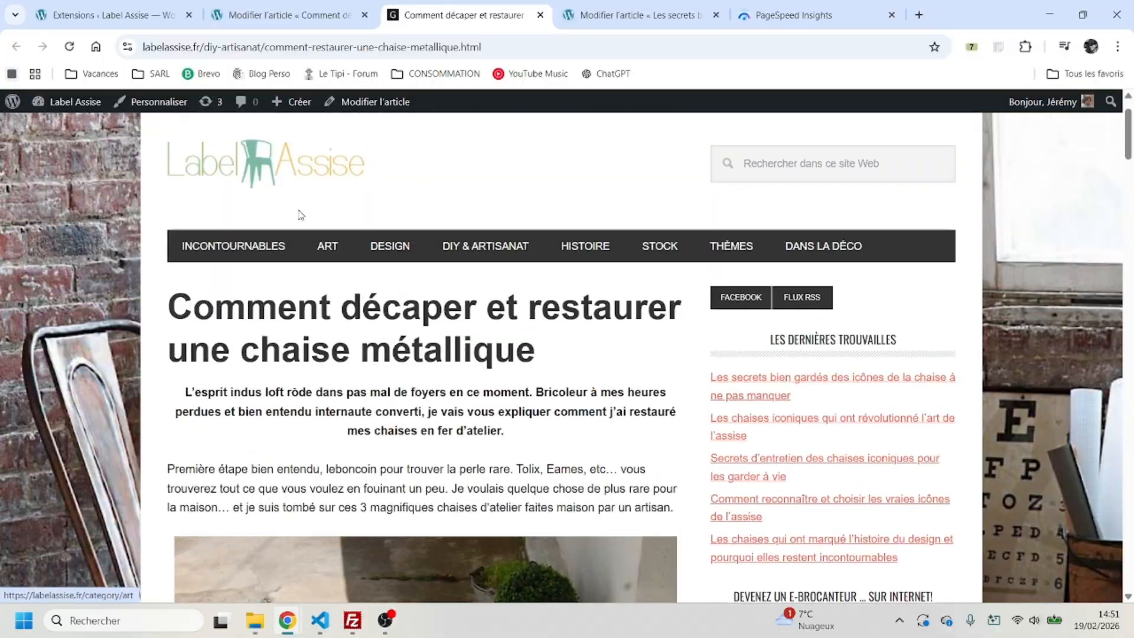
scroll(301, 214, "down", 12)
scroll(390, 295, "up", 11)
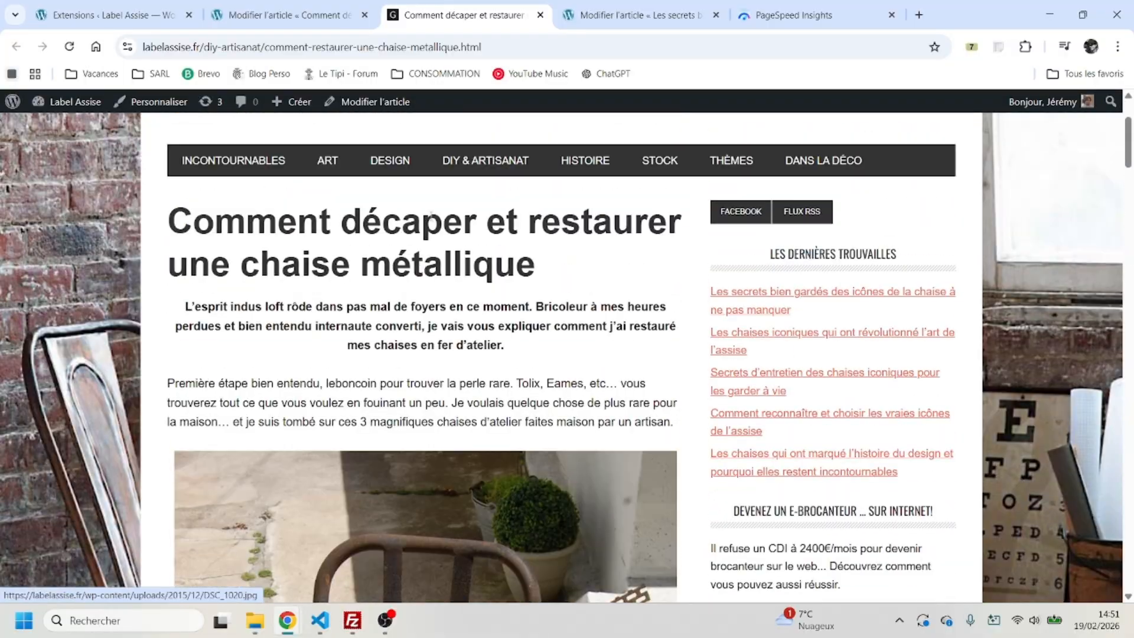
left_click(425, 46)
key("ctrl+c")
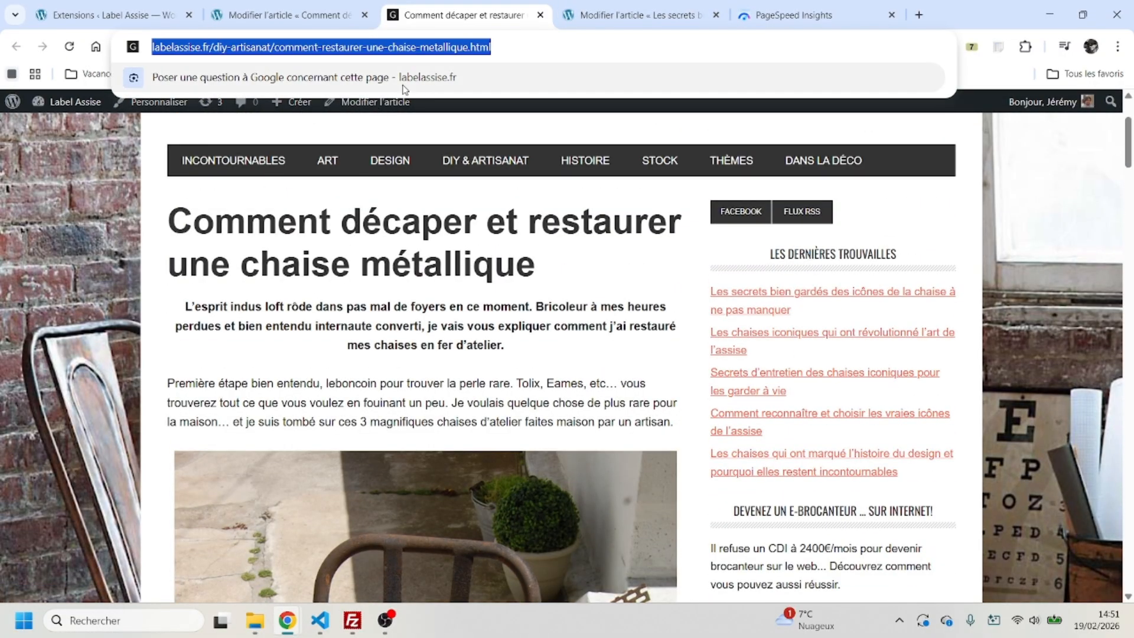
left_click(737, 7)
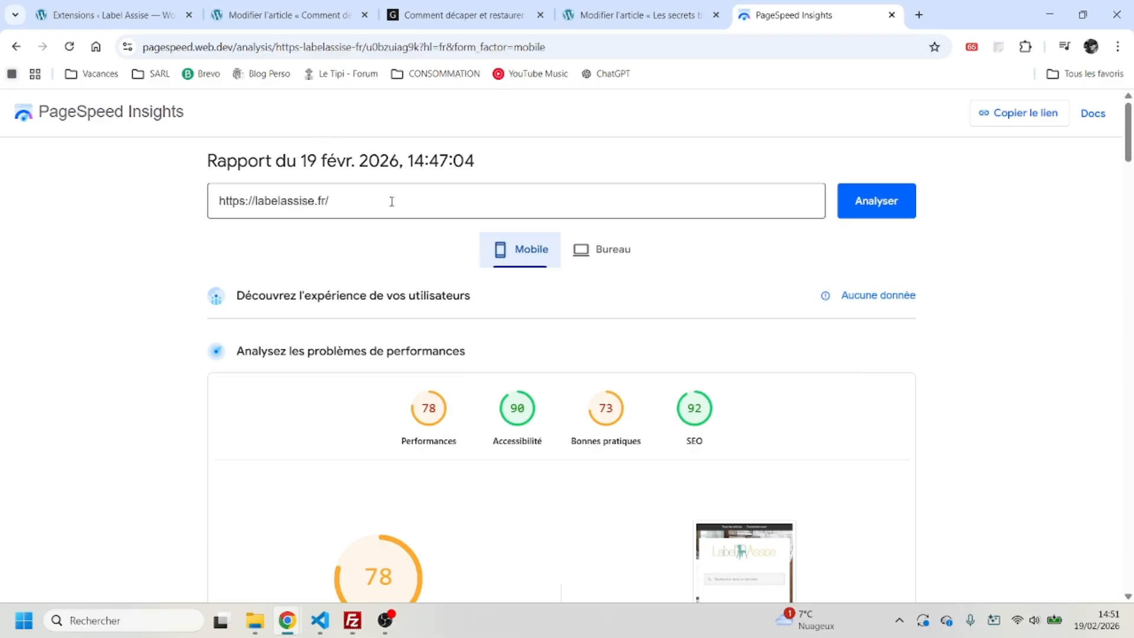
left_click(872, 209)
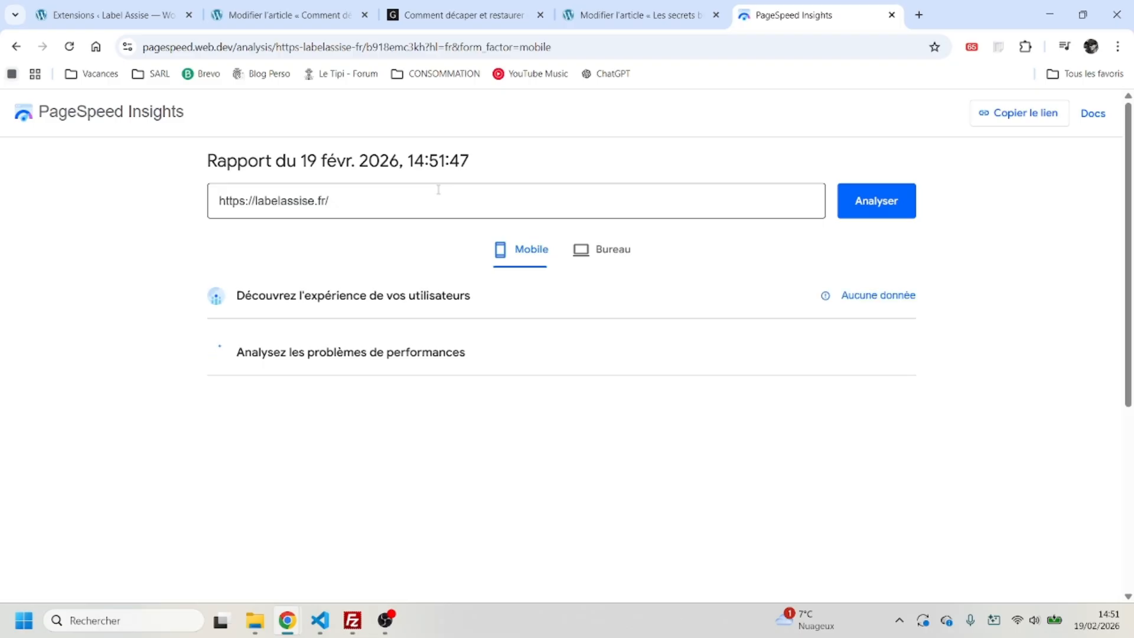
Step: Compare the homepage's mobile and desktop scores in the new PageSpeed report
left_click(611, 251)
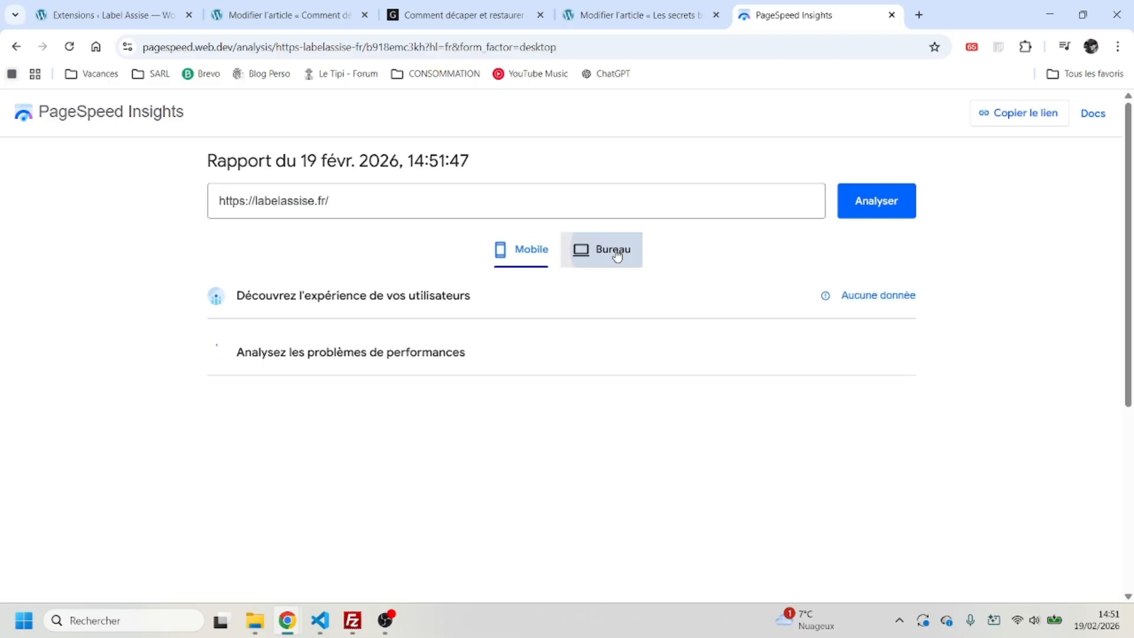
left_click(535, 248)
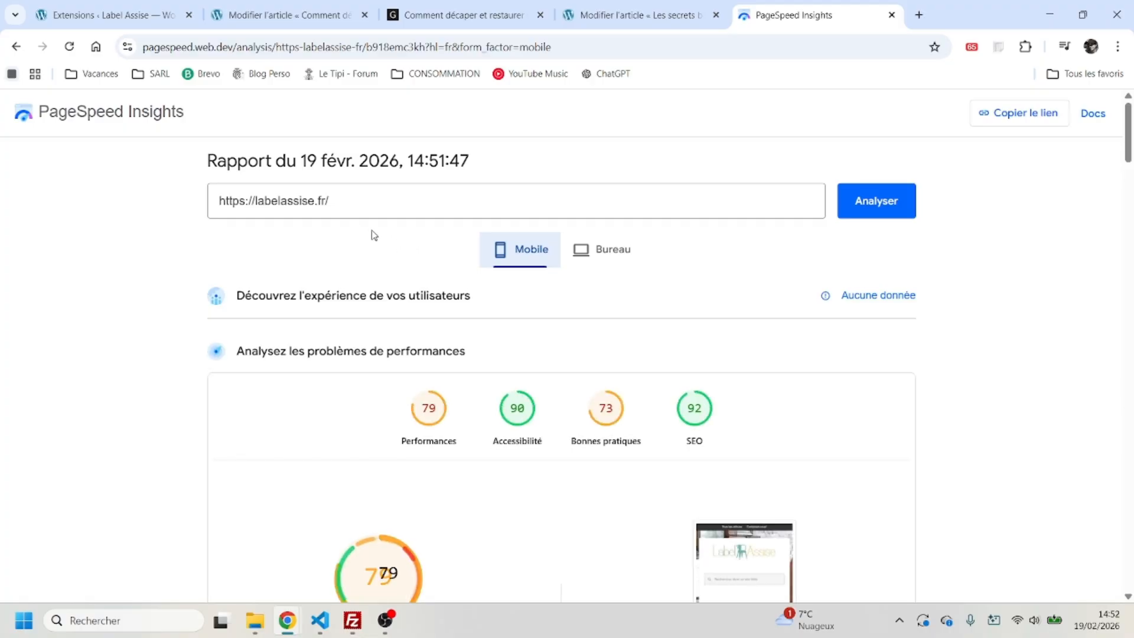
left_click(603, 253)
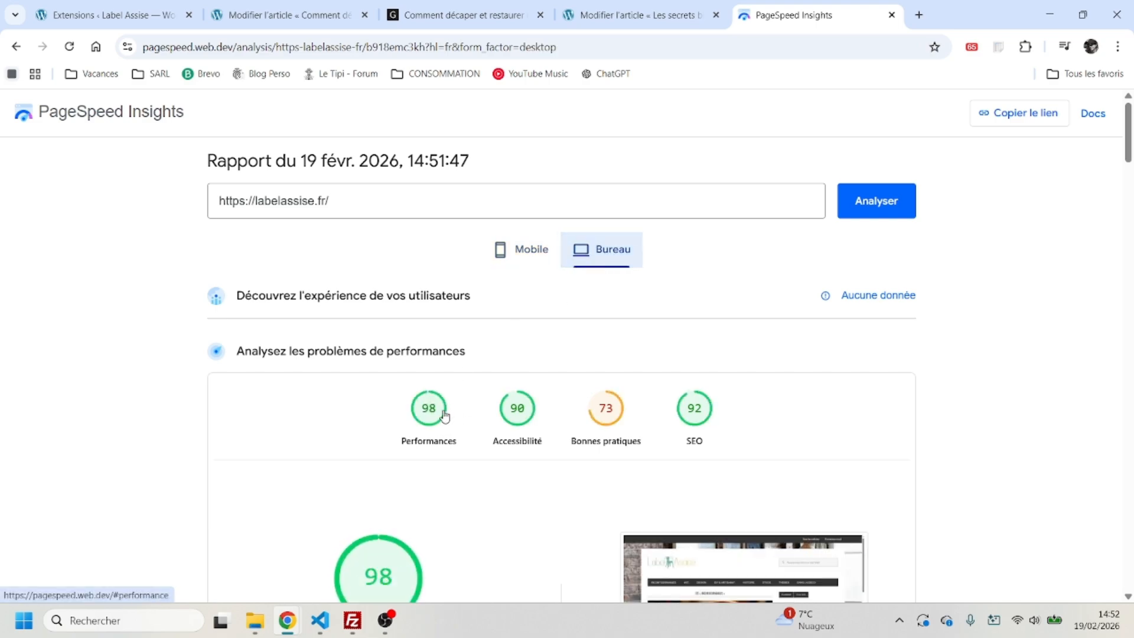
scroll(496, 408, "down", 2)
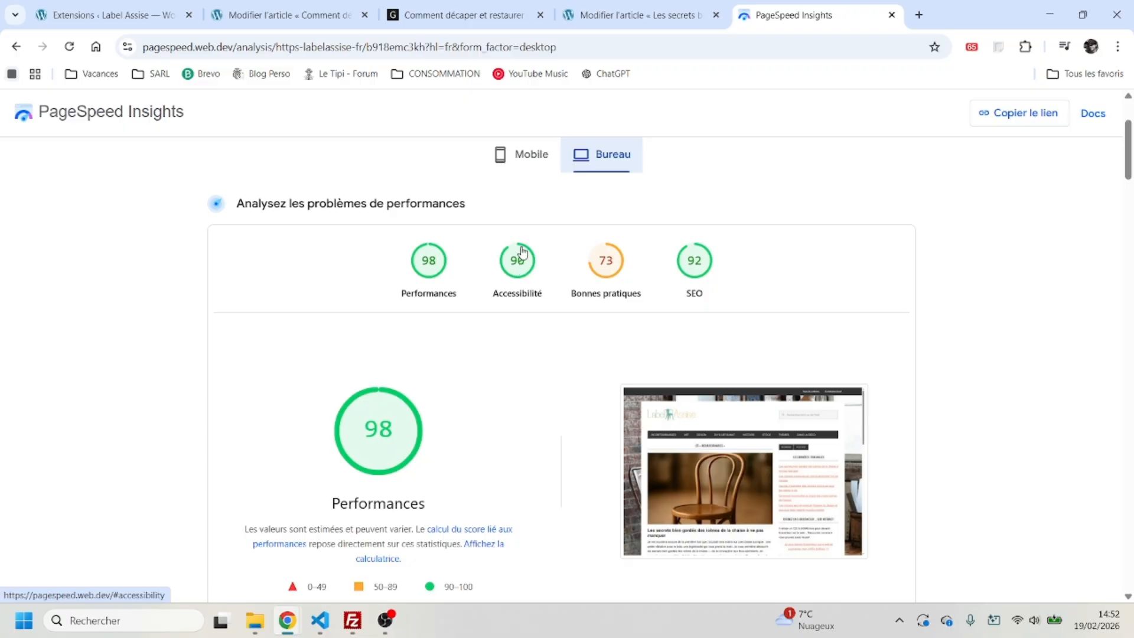
Step: Examine the desktop report's accessibility audit, including the details on image elements without an alt attribute
left_click(508, 315)
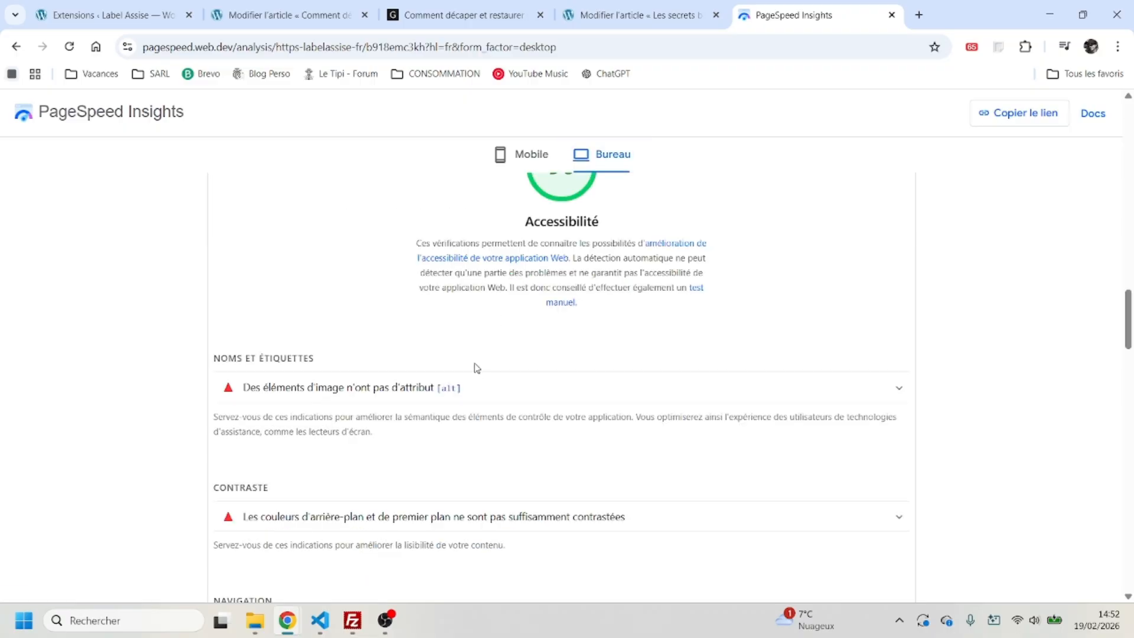
left_click(333, 395)
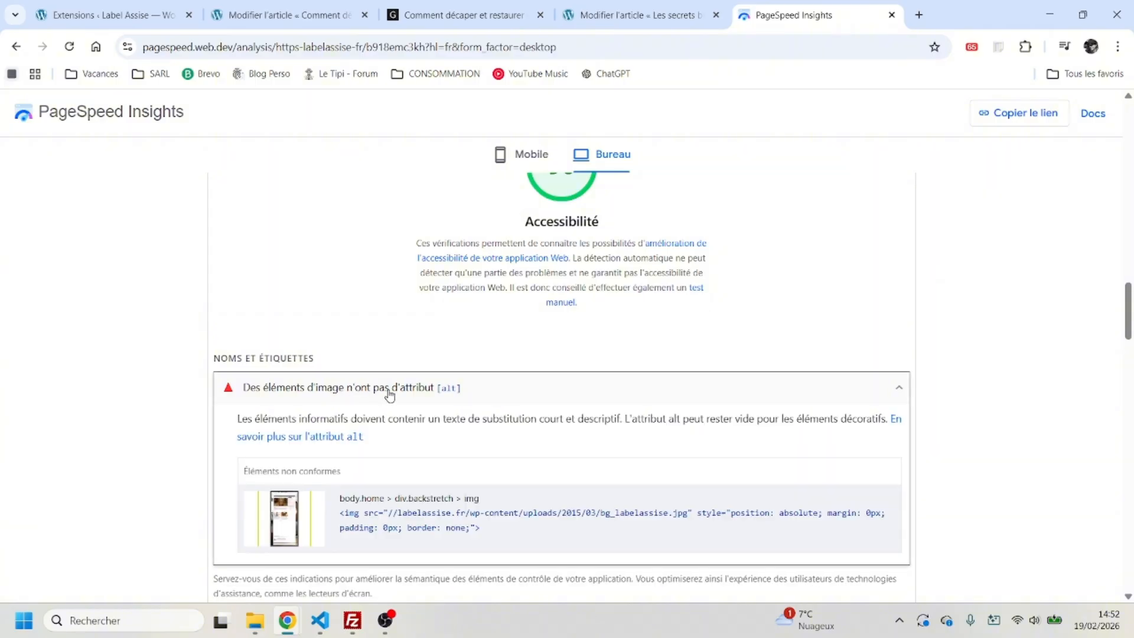
left_click(384, 389)
scroll(508, 319, "down", 2)
scroll(506, 318, "down", 3)
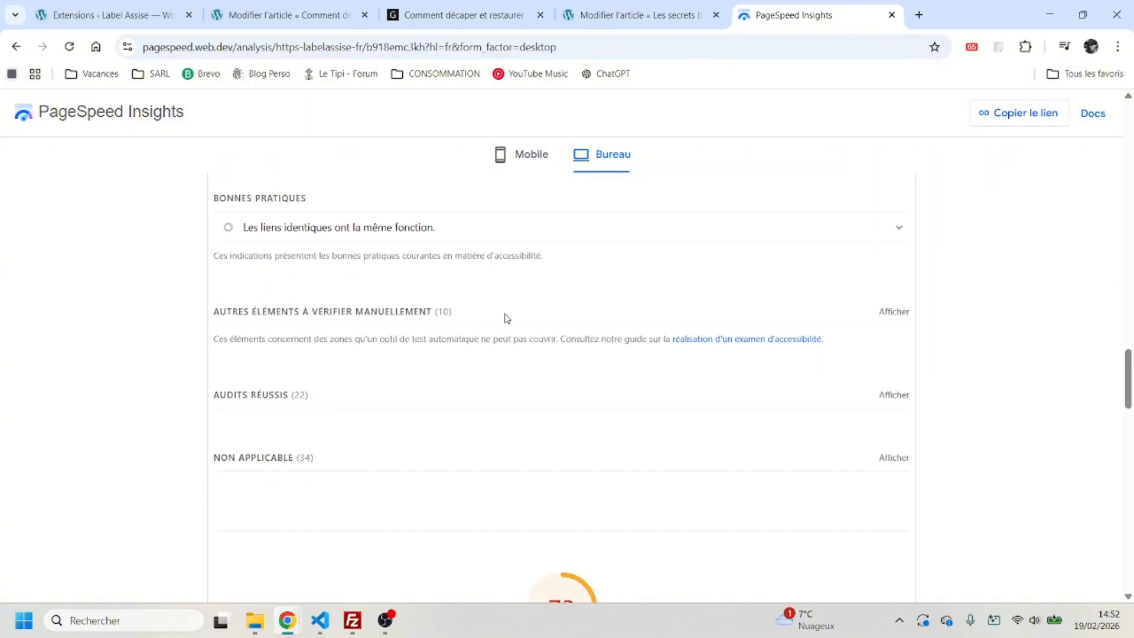
scroll(505, 316, "up", 20)
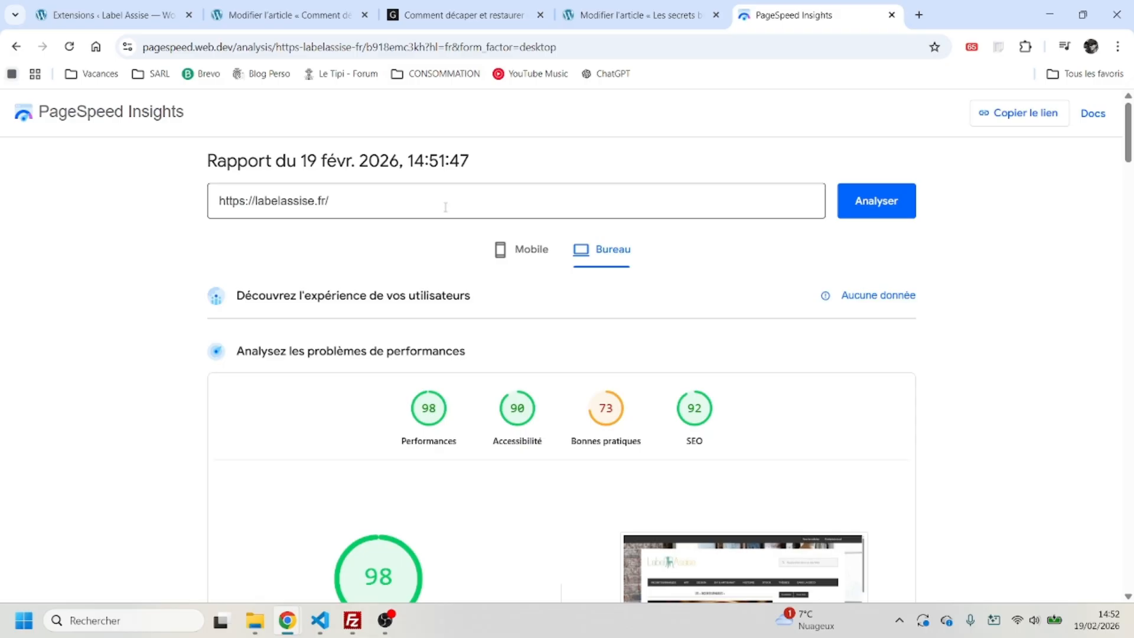
left_click_drag(443, 203, 97, 196)
key("ctrl+v")
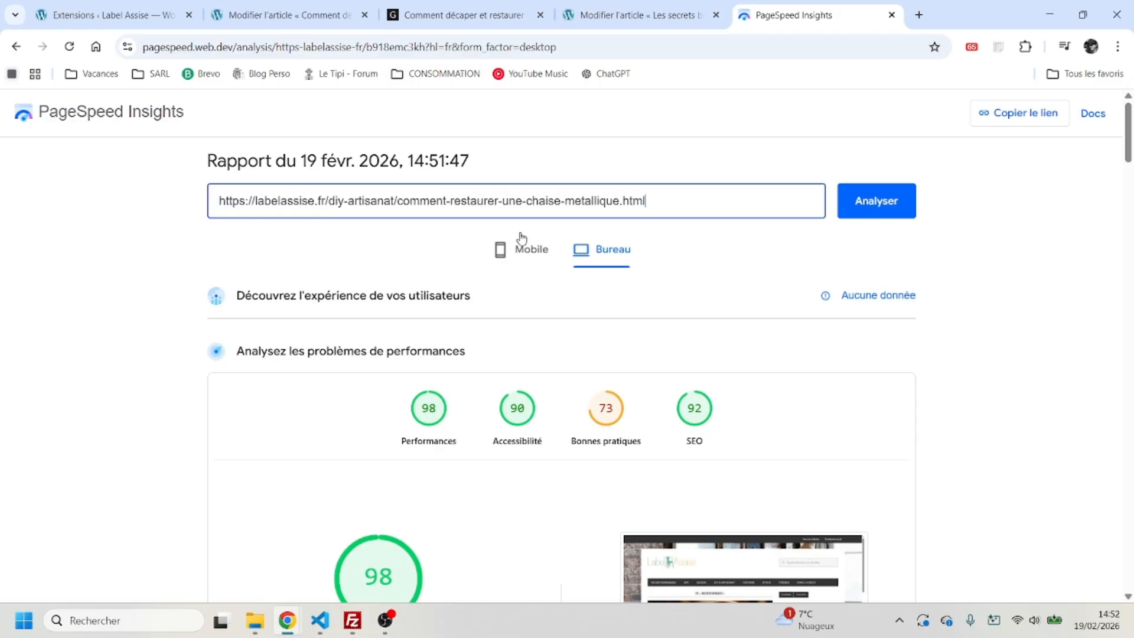
left_click(871, 211)
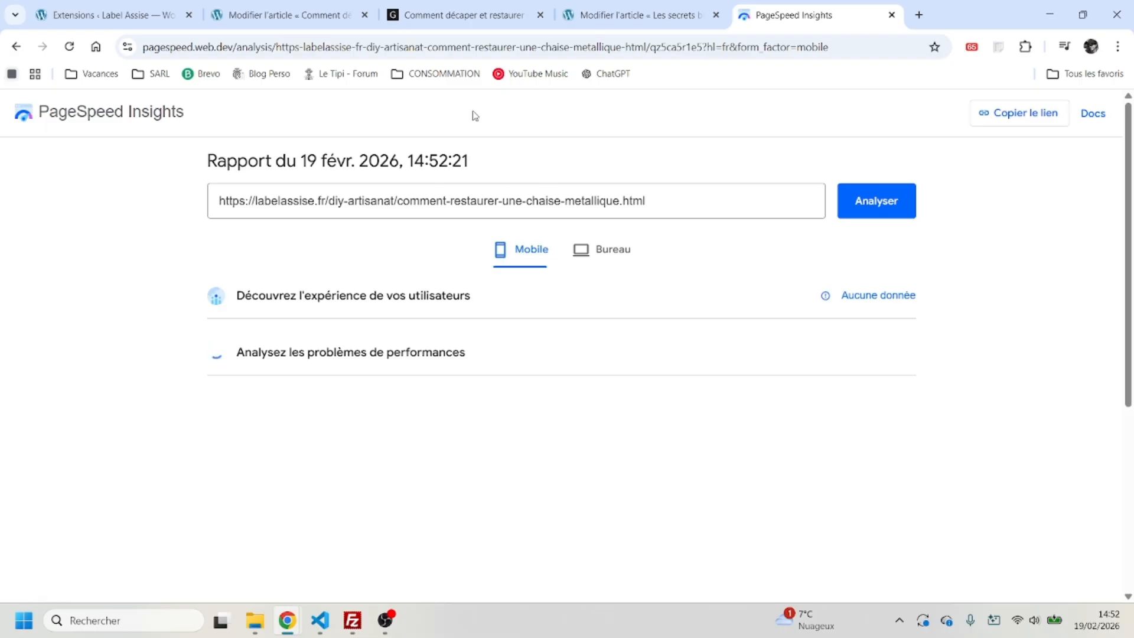
Step: From the article's page, open the site's WordPress administration and review the list of installed plugins
left_click(507, 13)
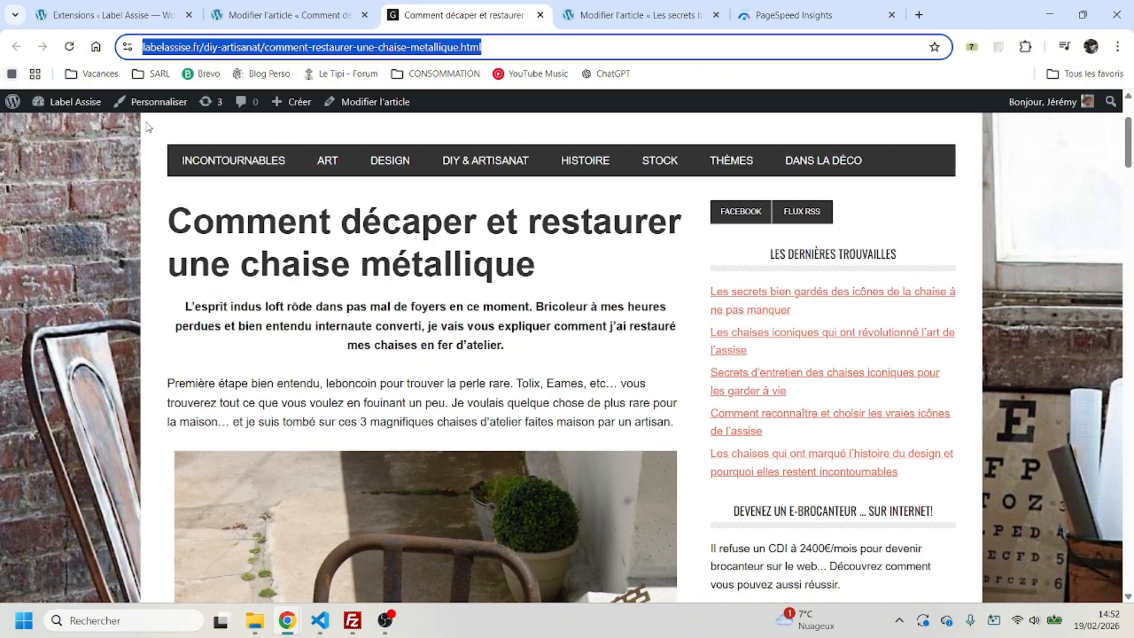
mouse_move(65, 101)
left_click(71, 127)
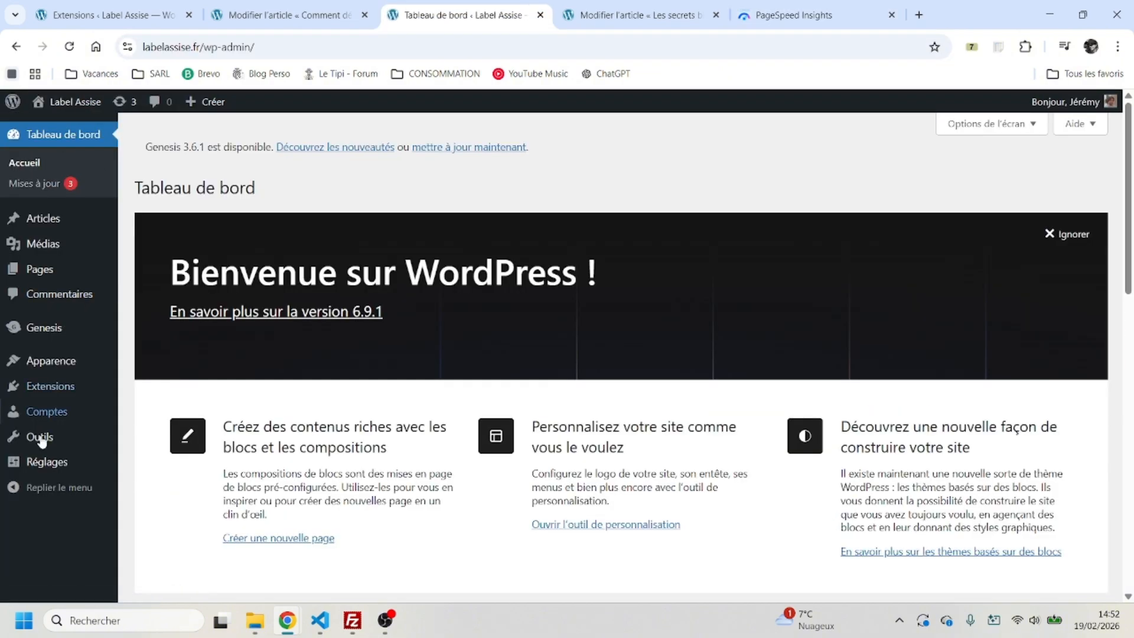
mouse_move(53, 387)
left_click(201, 397)
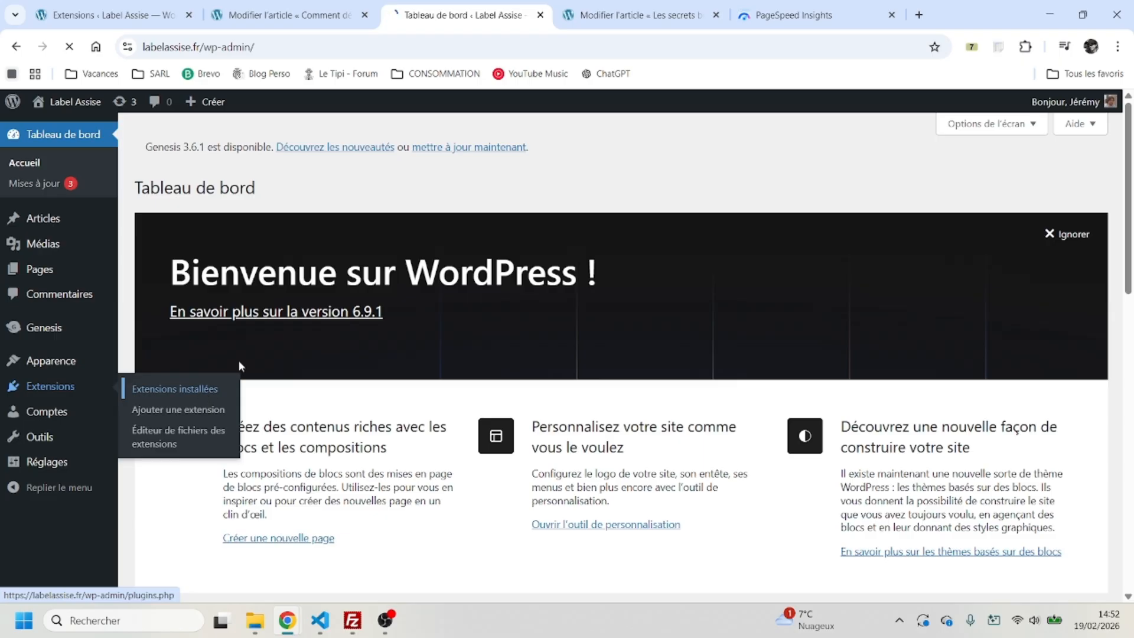
scroll(319, 280, "down", 4)
scroll(227, 422, "up", 1)
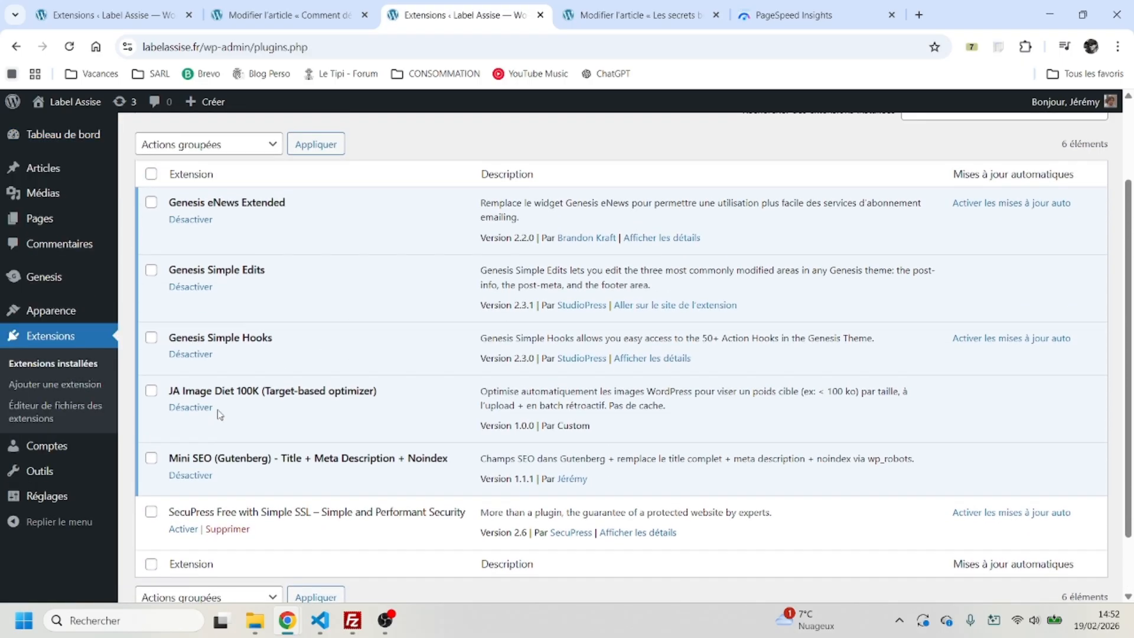
scroll(213, 428, "down", 1)
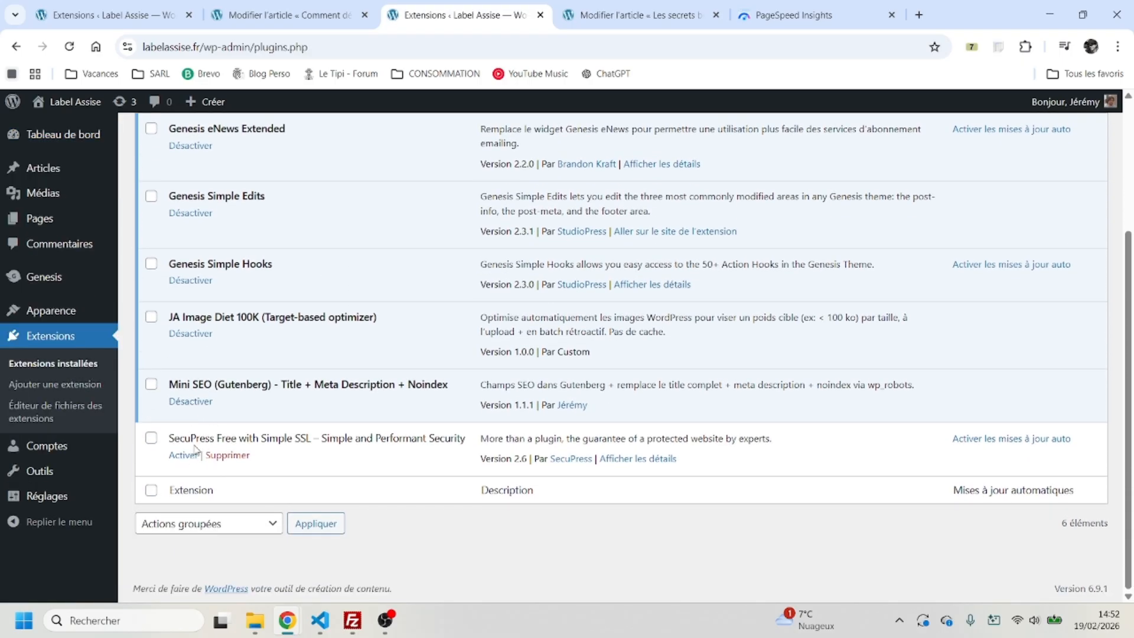
scroll(184, 320, "up", 2)
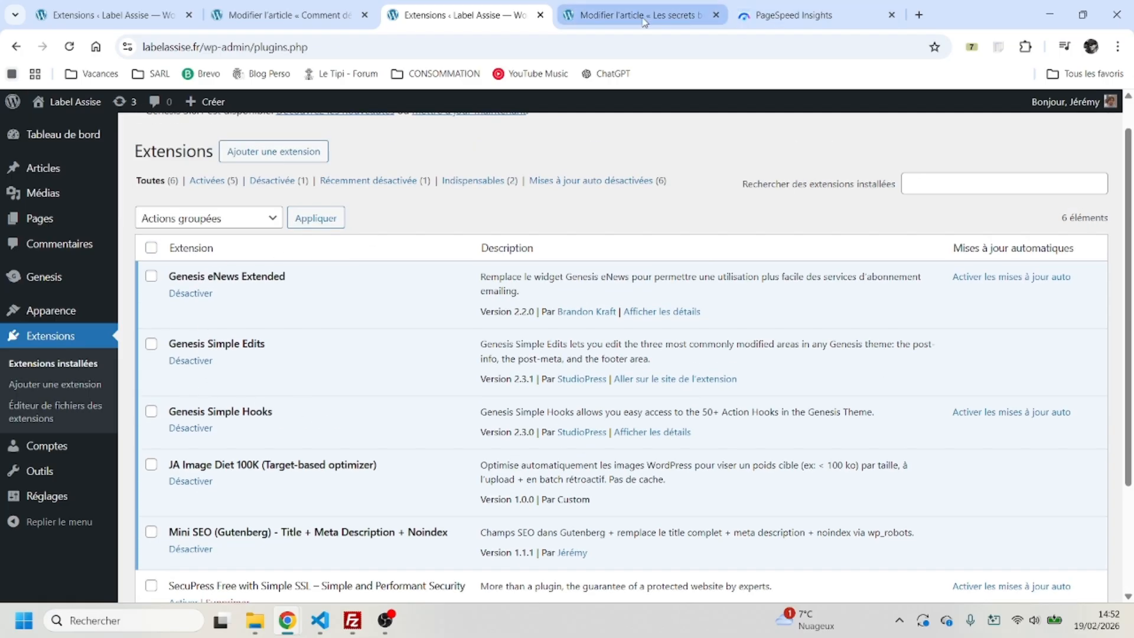
Step: Return to PageSpeed Insights and check the chair-restoration article's desktop scores
left_click(789, 16)
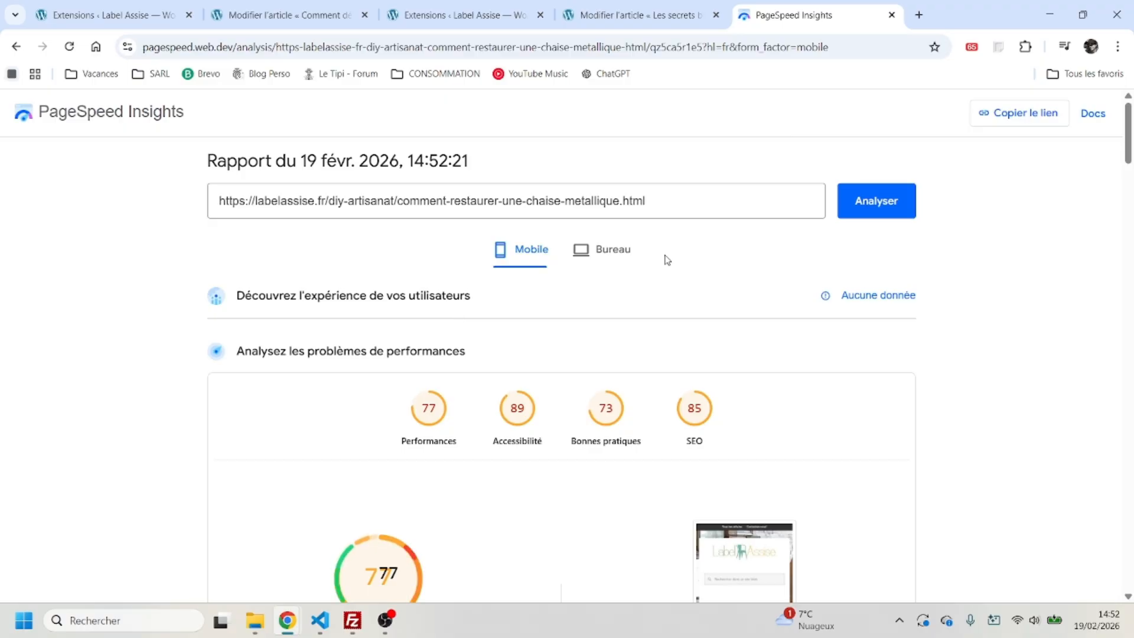
left_click(614, 255)
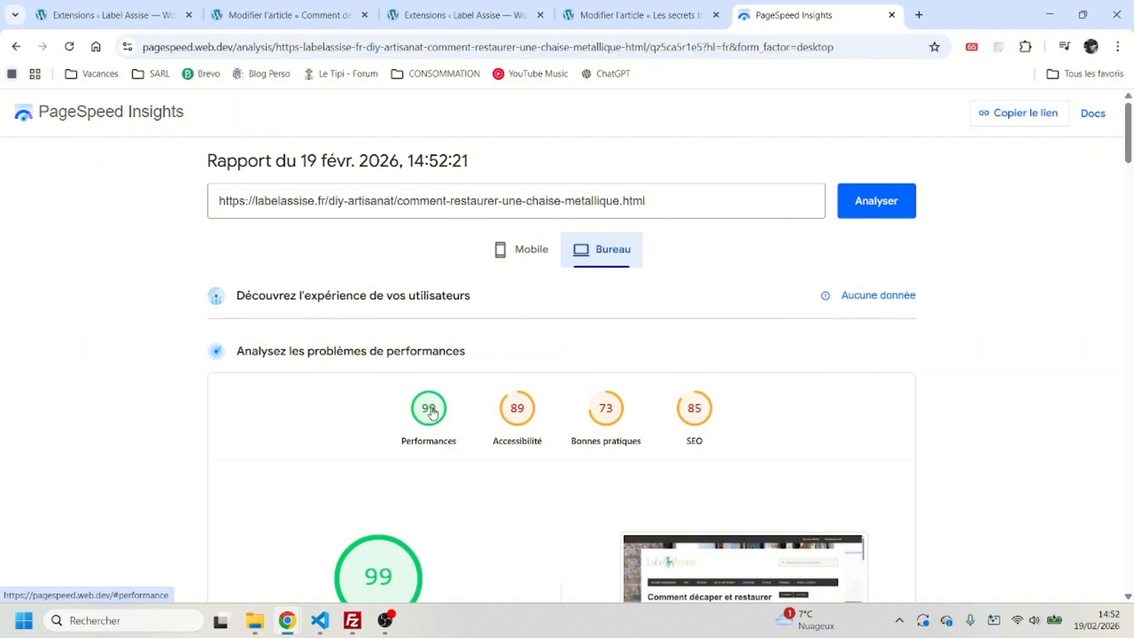
scroll(732, 363, "down", 5)
scroll(472, 355, "up", 5)
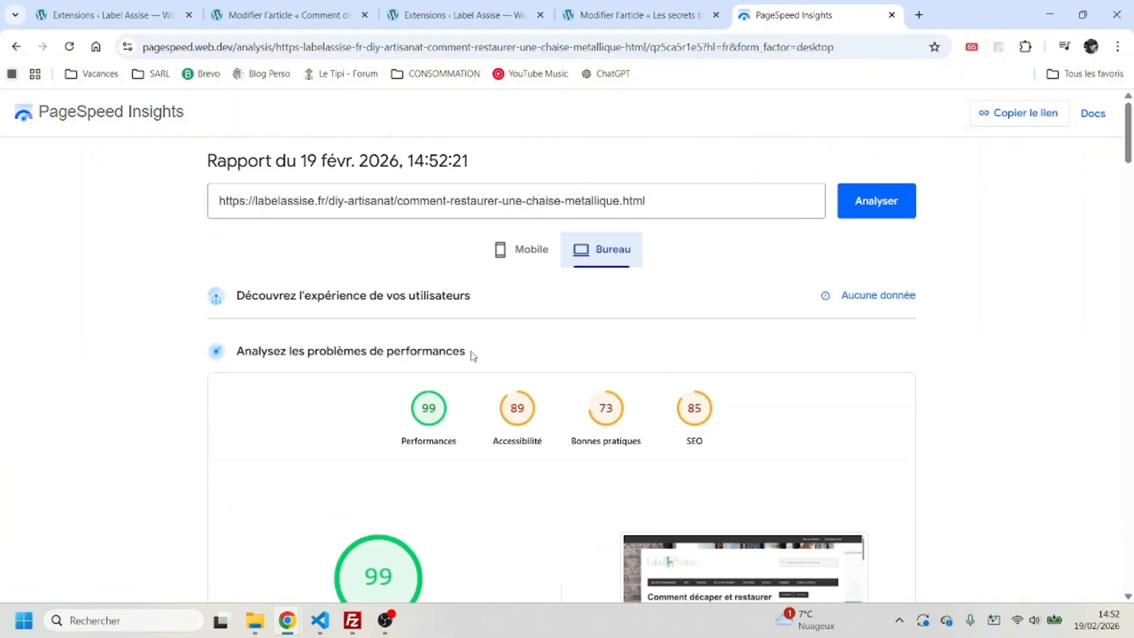
scroll(564, 361, "down", 5)
scroll(608, 367, "up", 5)
Step: Examine the article's mobile report, from the performance score to the insights on blocking requests, caching and images
left_click(530, 253)
left_click(424, 411)
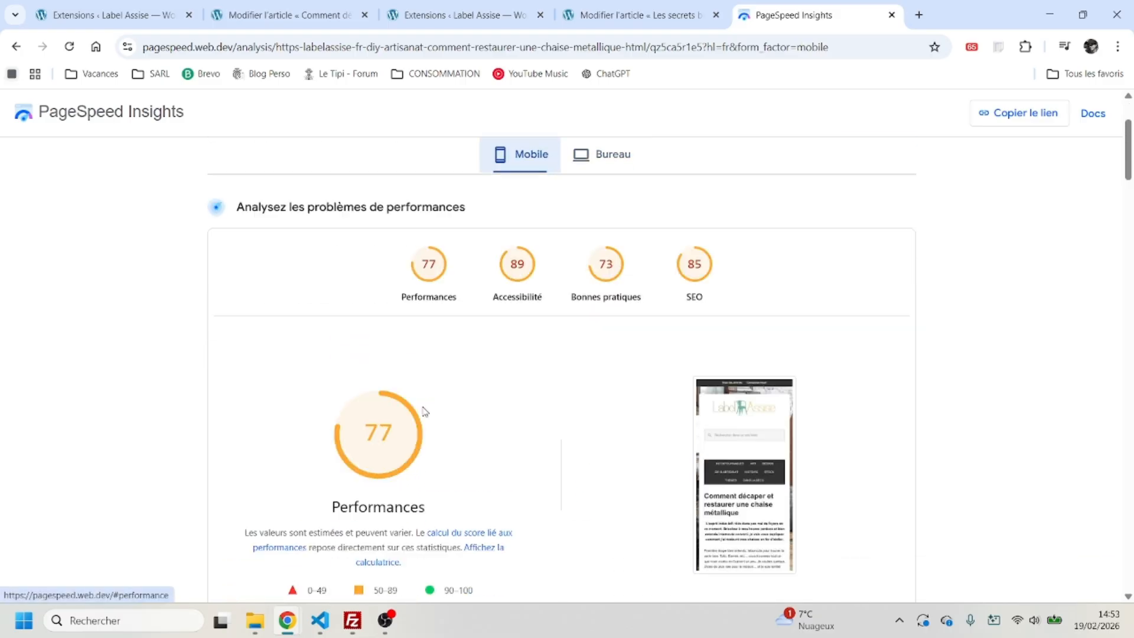
scroll(423, 405, "up", 5)
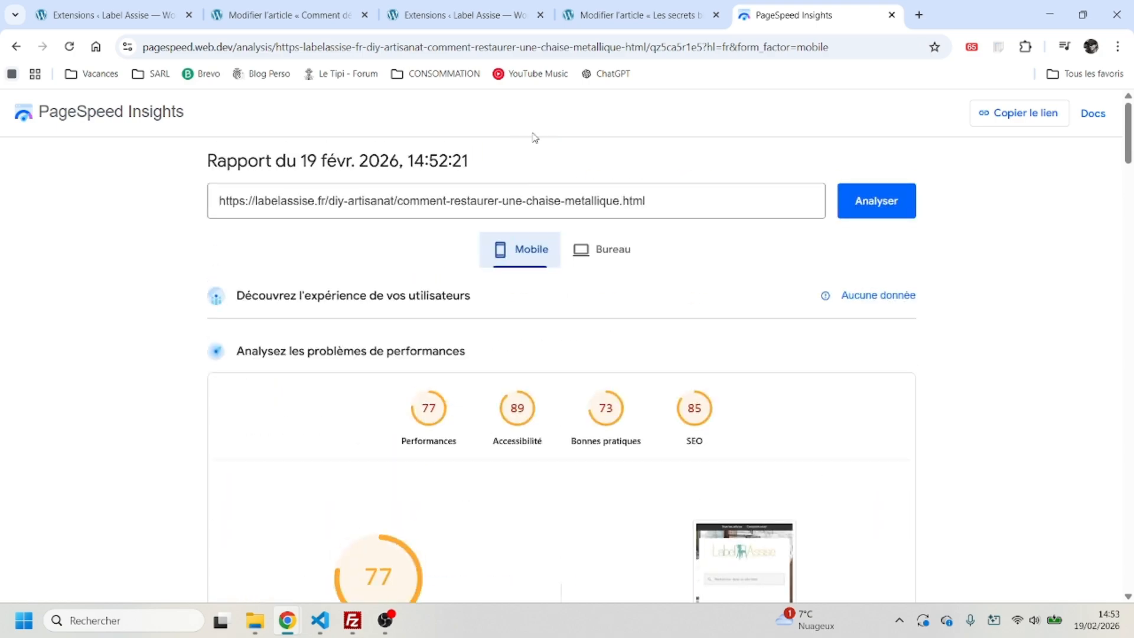
scroll(380, 283, "down", 8)
scroll(379, 342, "down", 5)
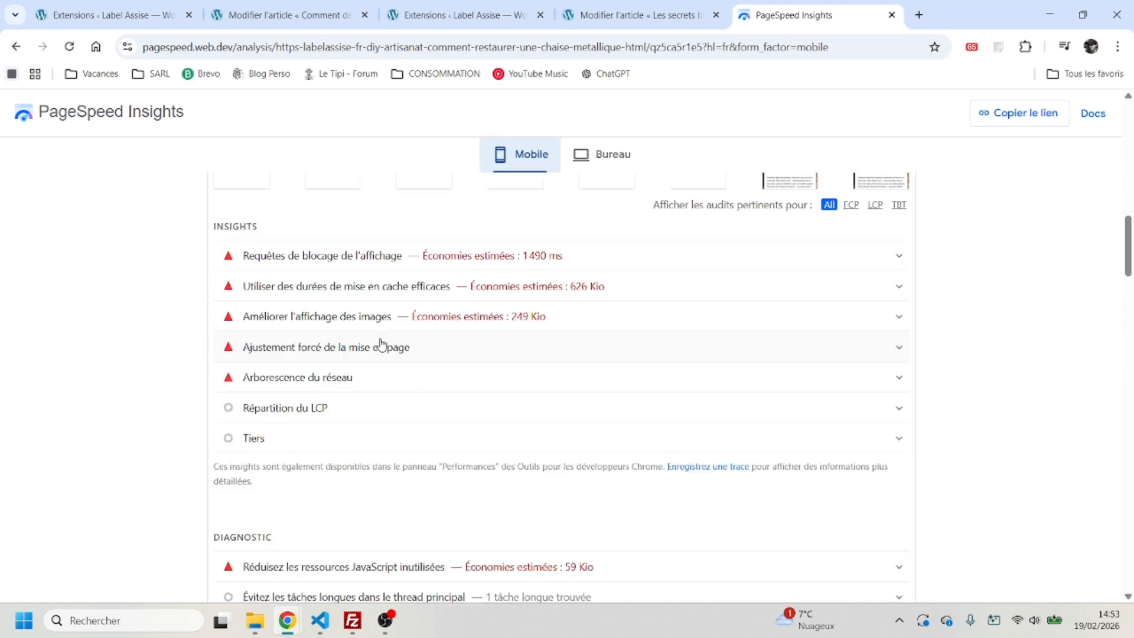
scroll(390, 343, "up", 5)
scroll(390, 343, "up", 8)
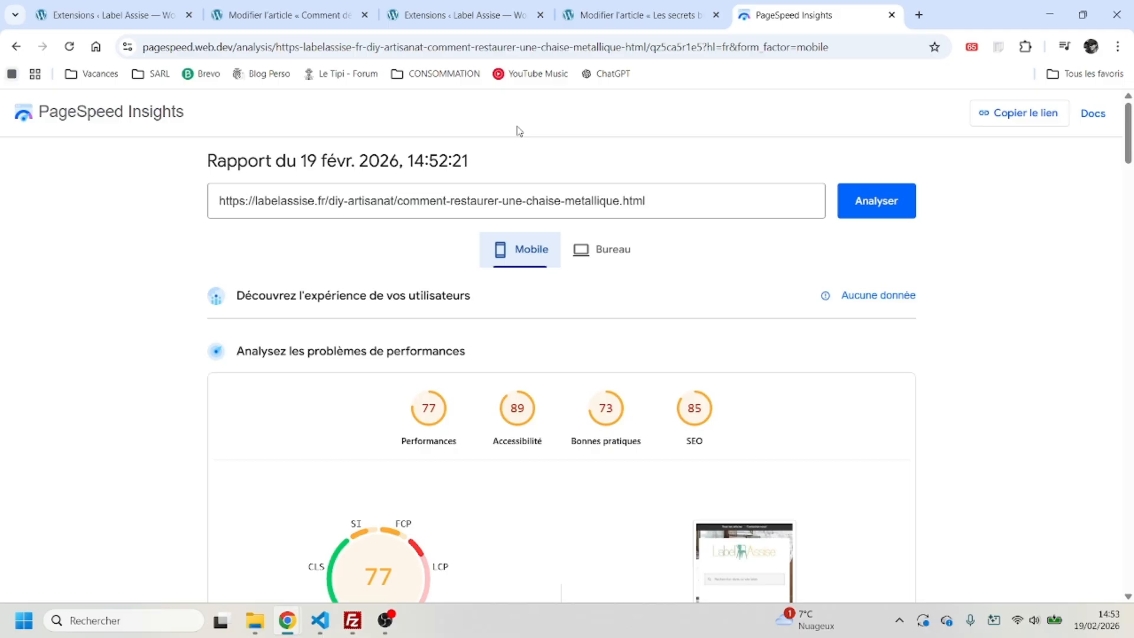
Step: Return to the WordPress plugins page, refresh the installed plugins list and deactivate JA Image Diet 100K (Target-based optimizer)
left_click(273, 15)
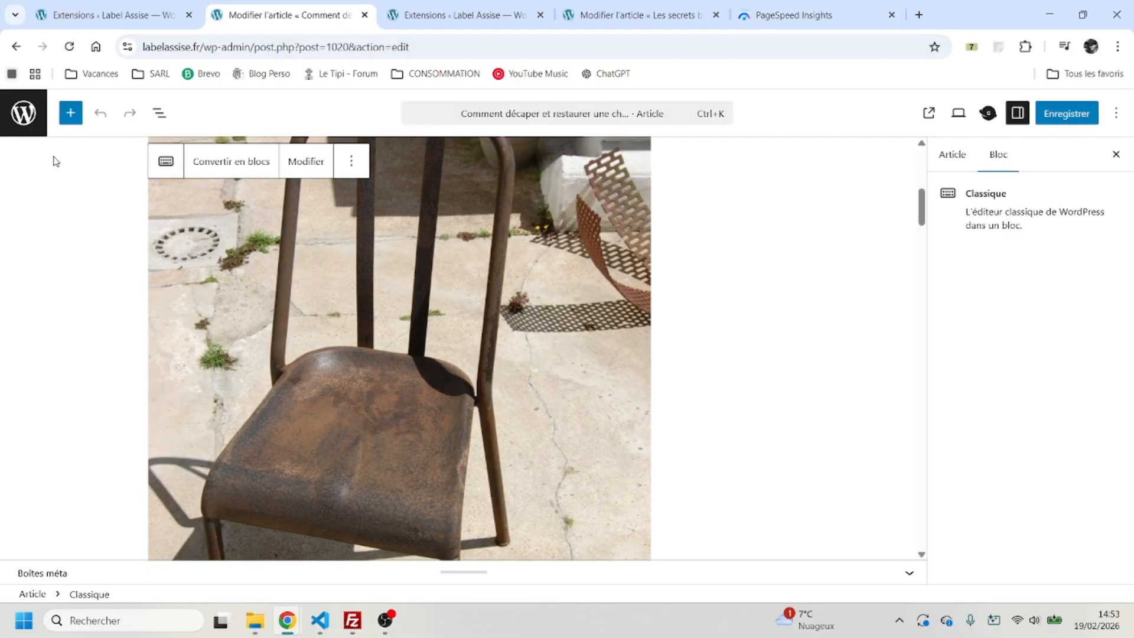
left_click(109, 15)
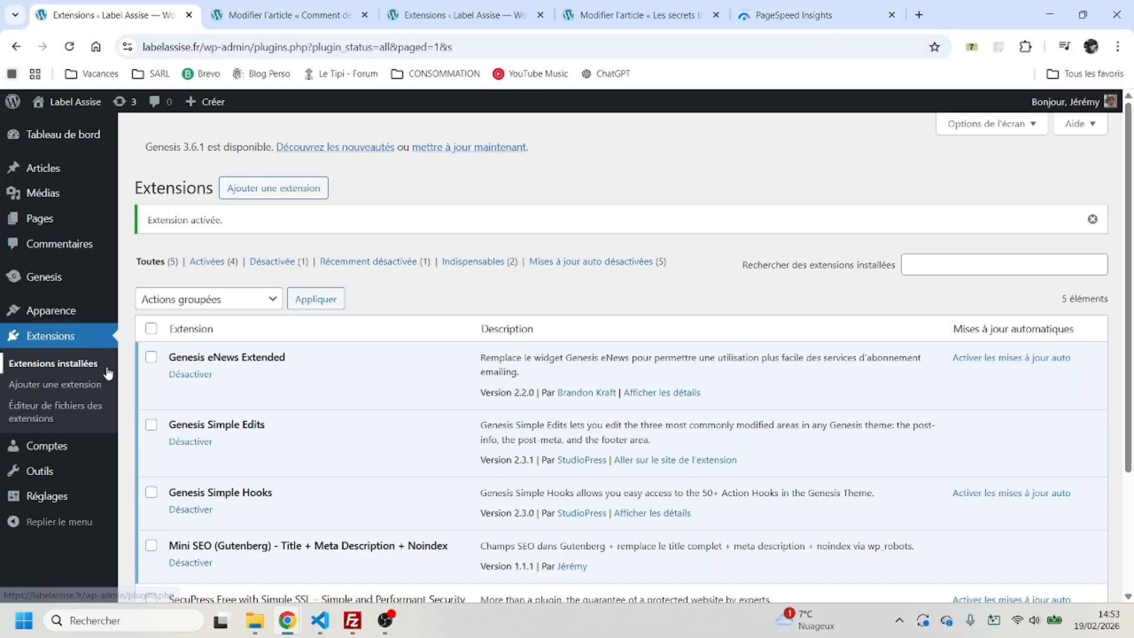
scroll(315, 400, "down", 2)
scroll(316, 399, "down", 1)
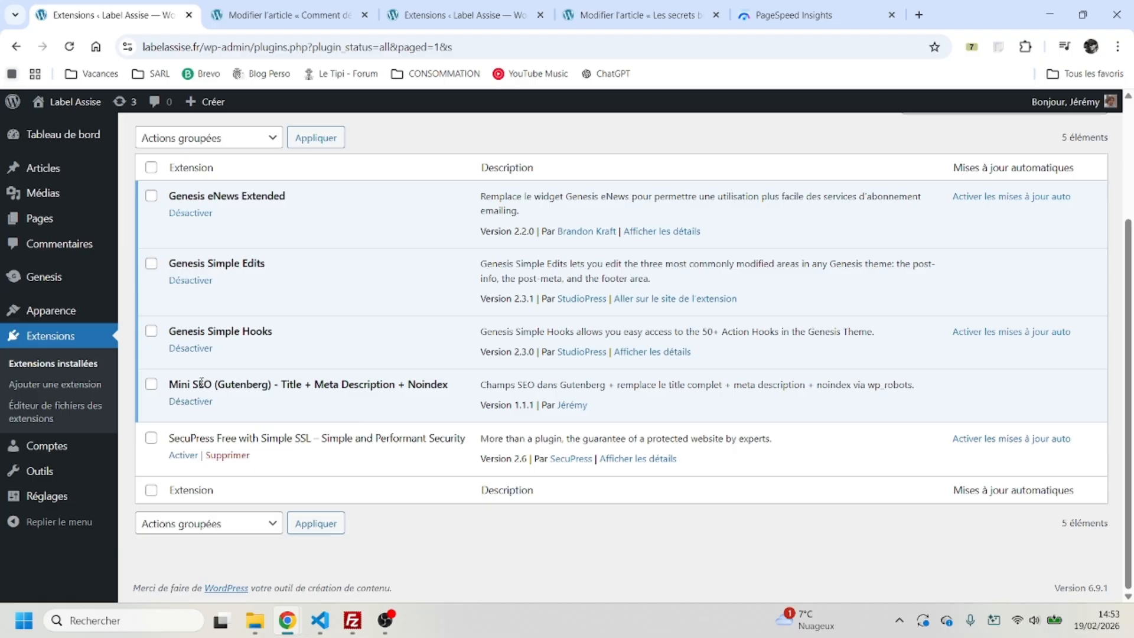
left_click(76, 52)
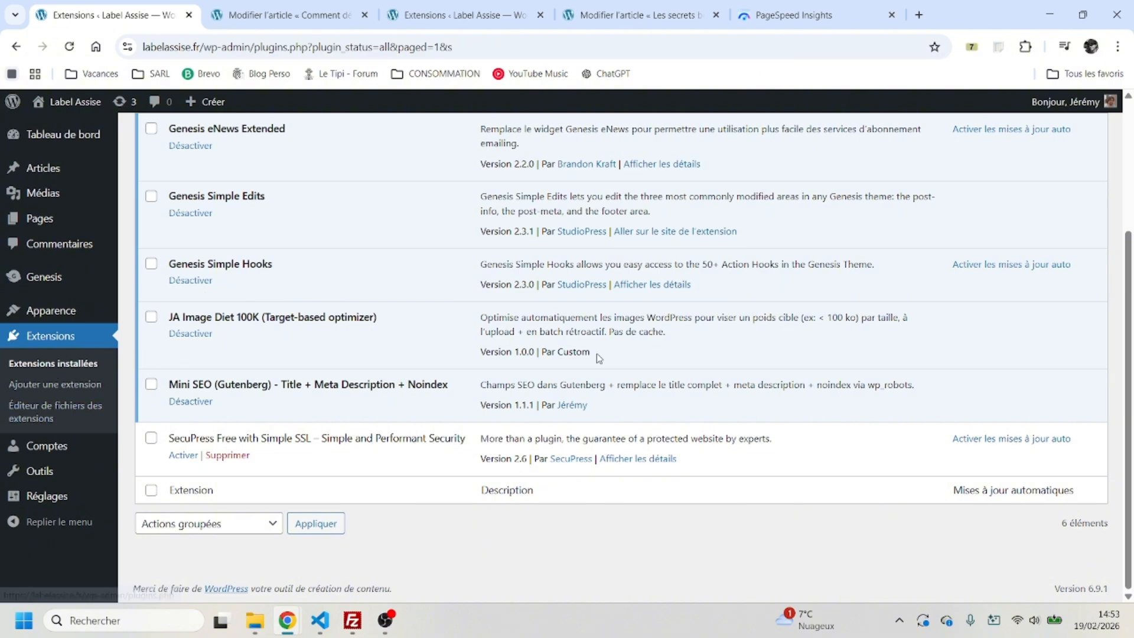
scroll(75, 372, "up", 3)
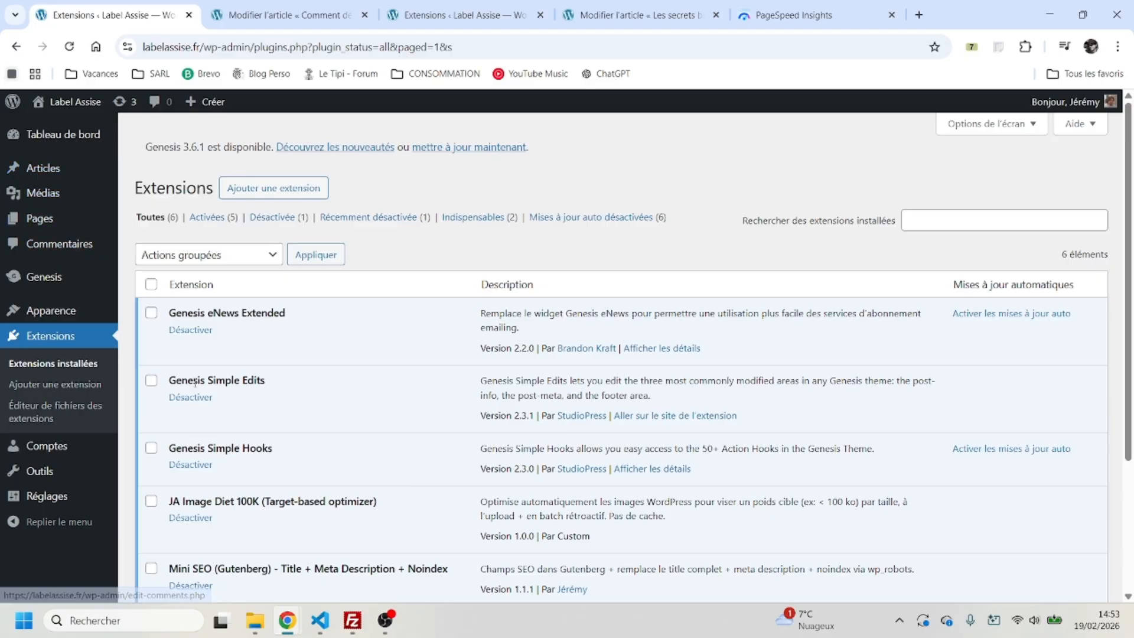
scroll(277, 385, "down", 3)
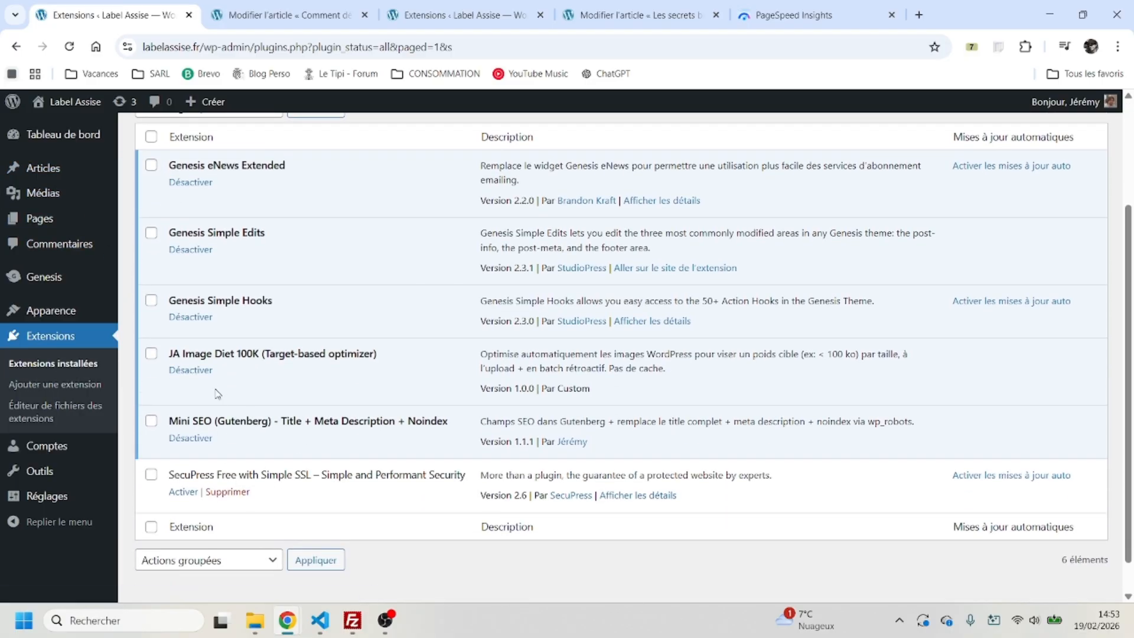
left_click(188, 371)
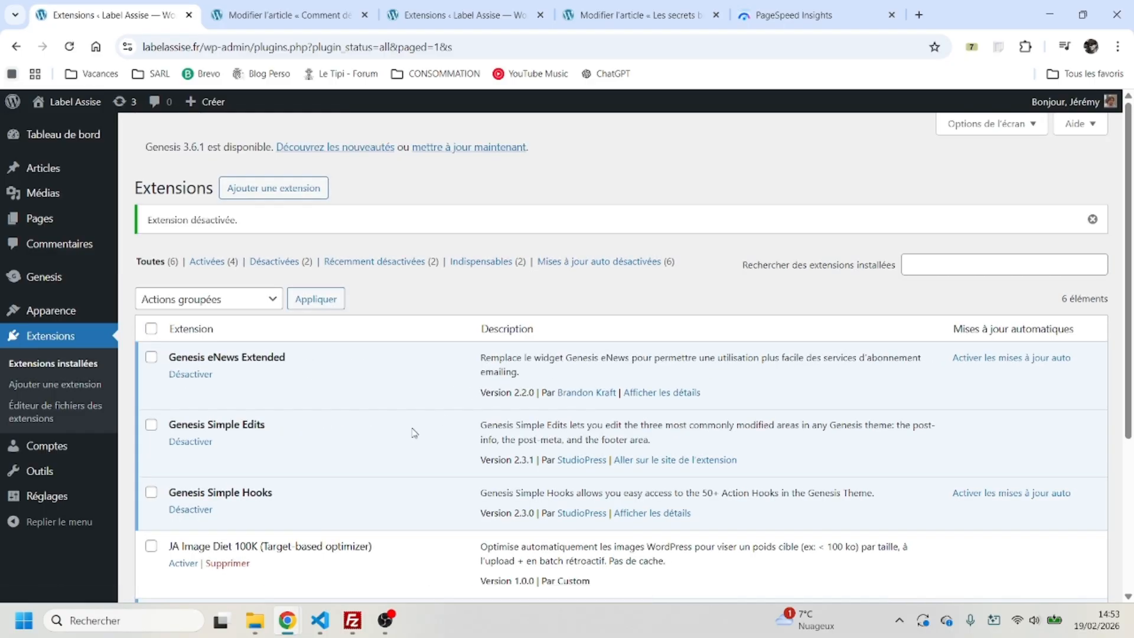
Step: Delete the deactivated JA Image Diet 100K plugin from the site and confirm its removal
scroll(413, 431, "down", 3)
left_click(231, 342)
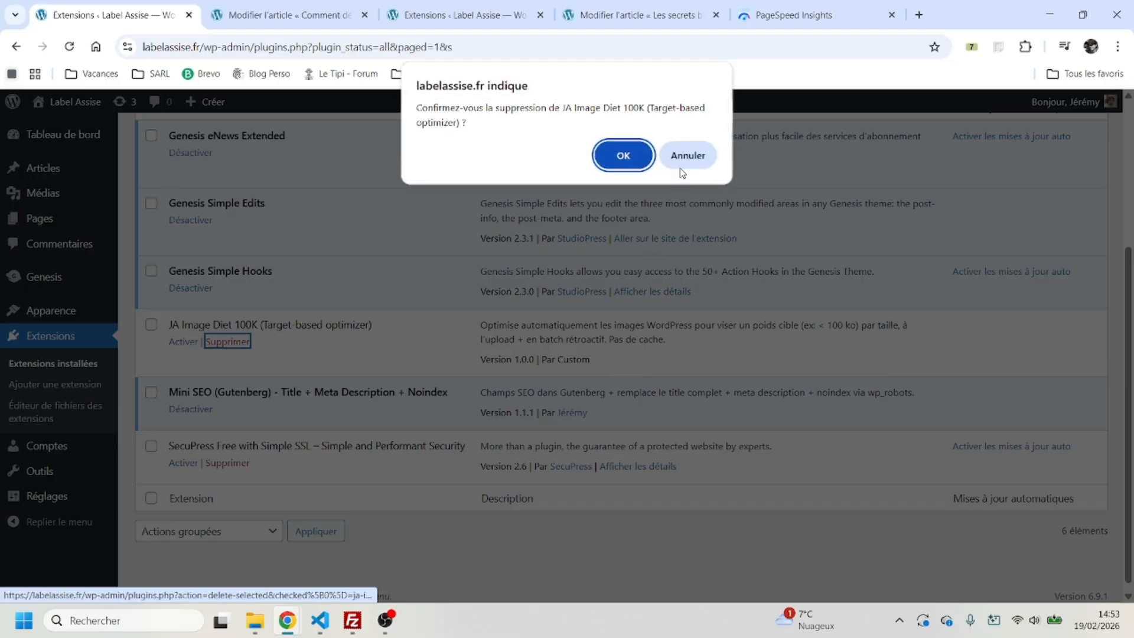
left_click(637, 155)
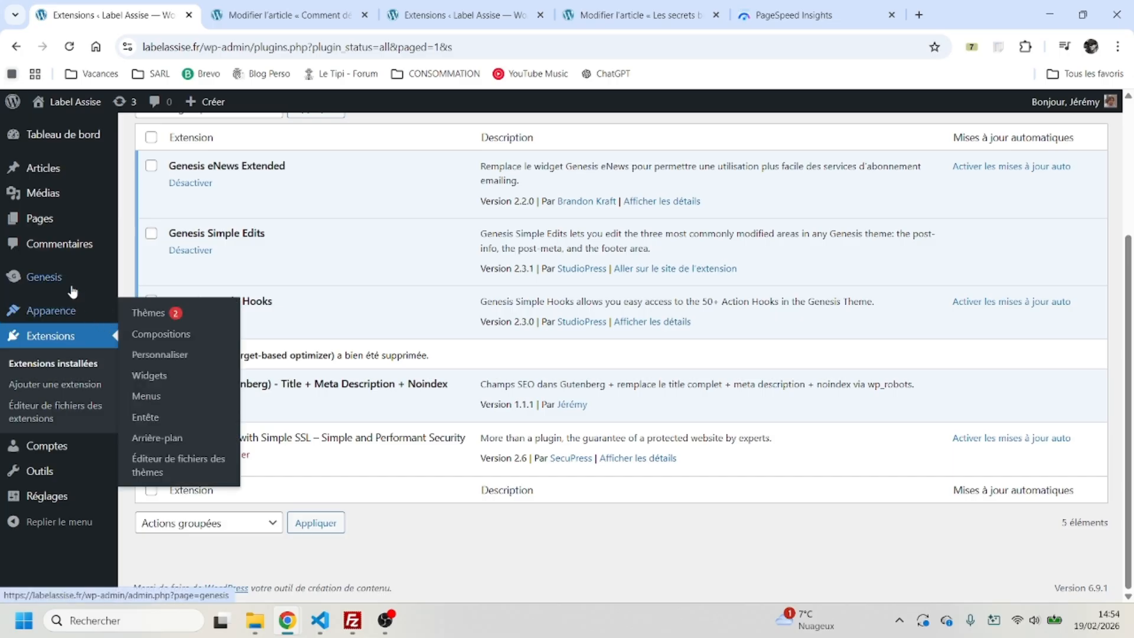
mouse_move(72, 176)
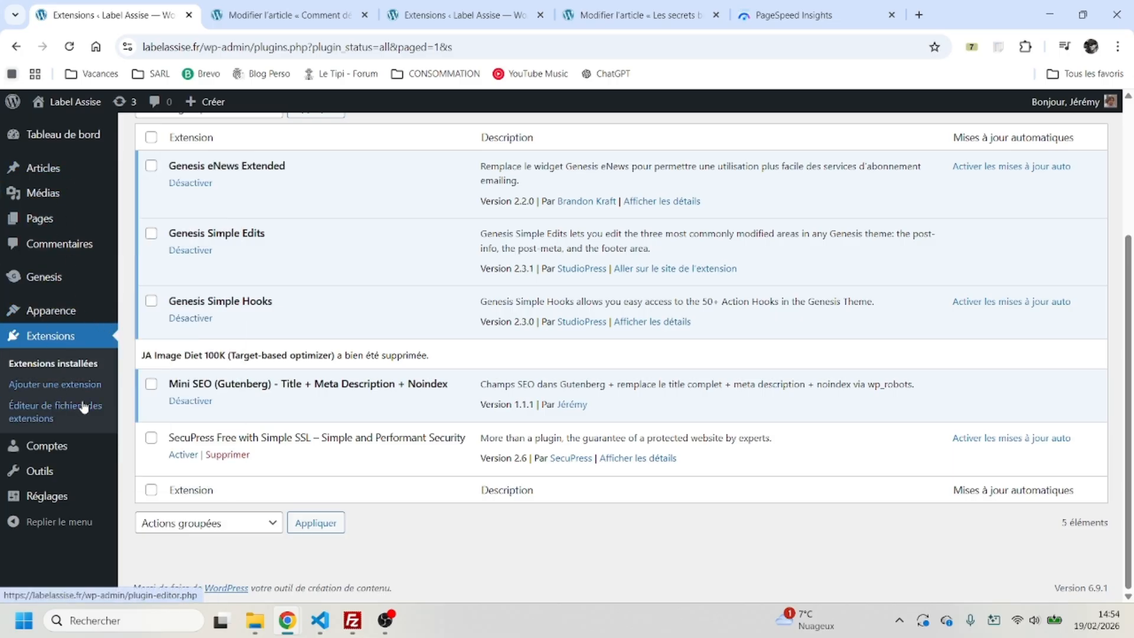
scroll(304, 393, "up", 3)
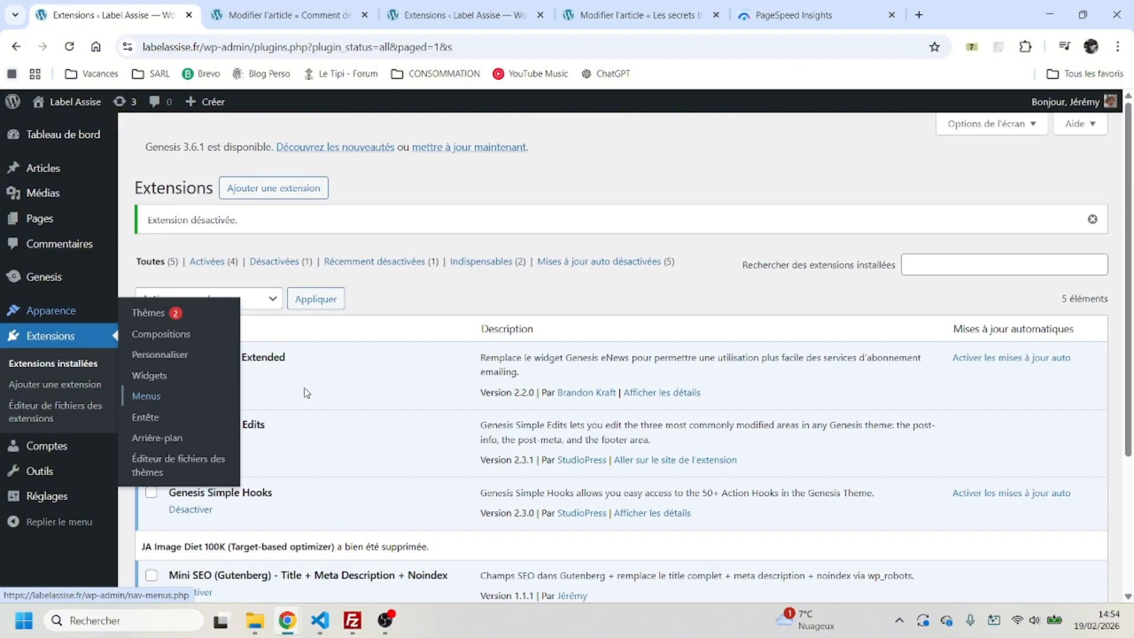
scroll(331, 405, "down", 3)
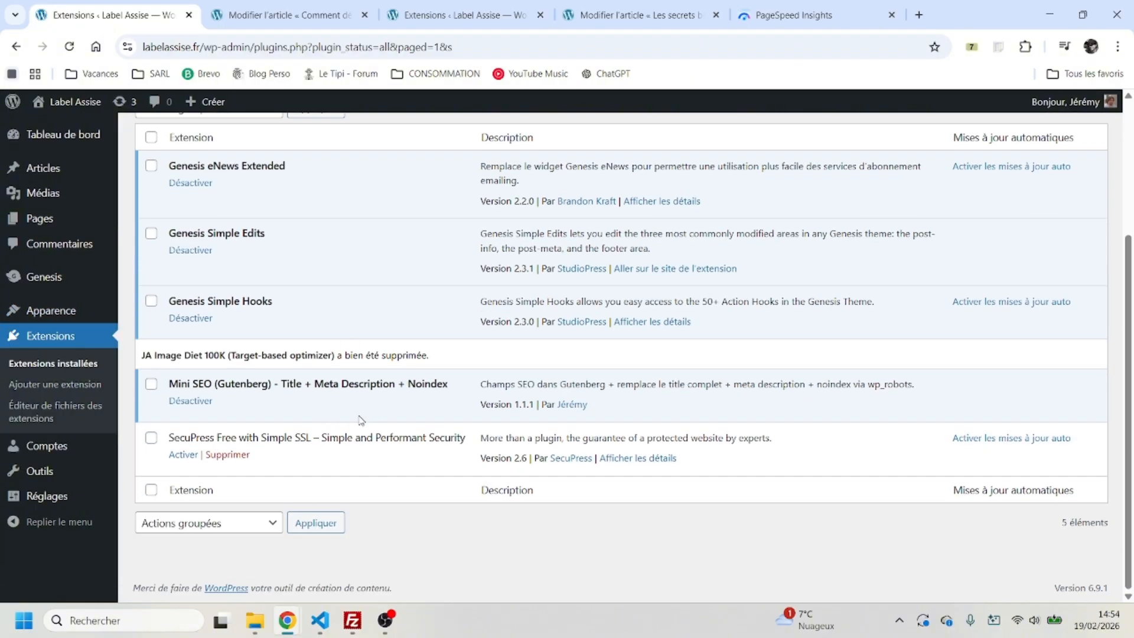
Step: Open the media library and check the file sizes of the bentwood chair, iconic chairs and beige armchair images
left_click(43, 193)
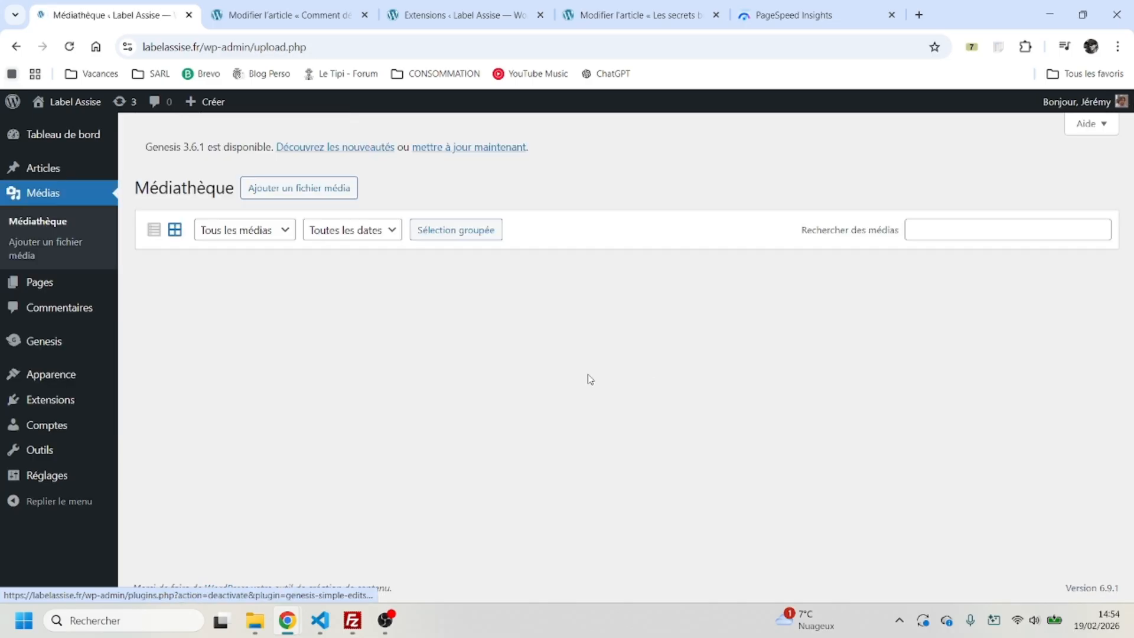
left_click(213, 301)
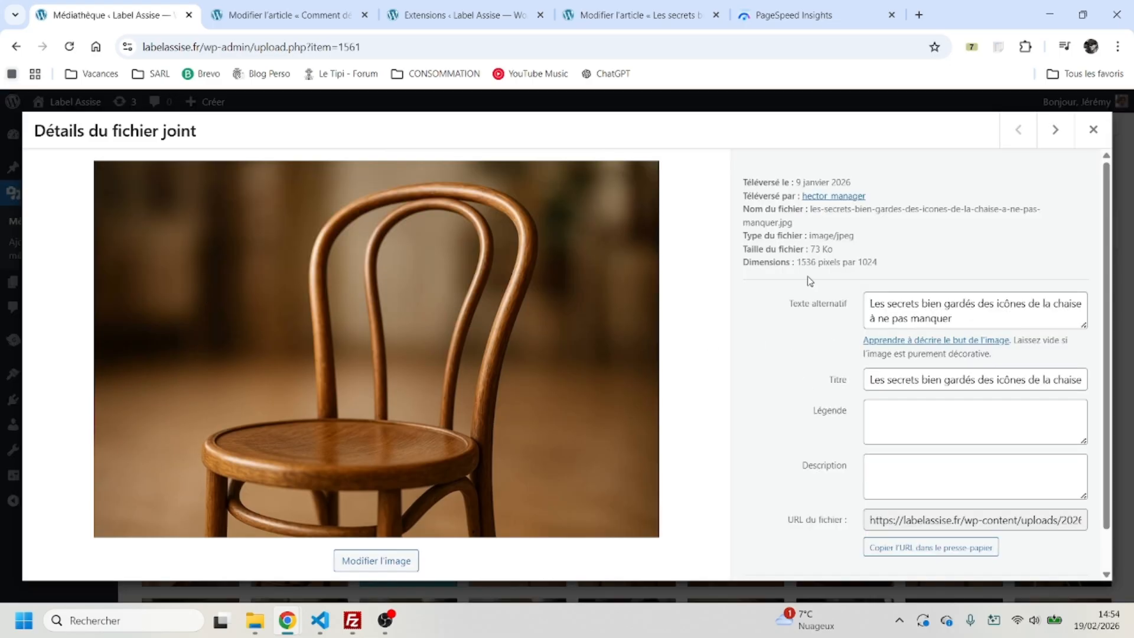
left_click(1093, 129)
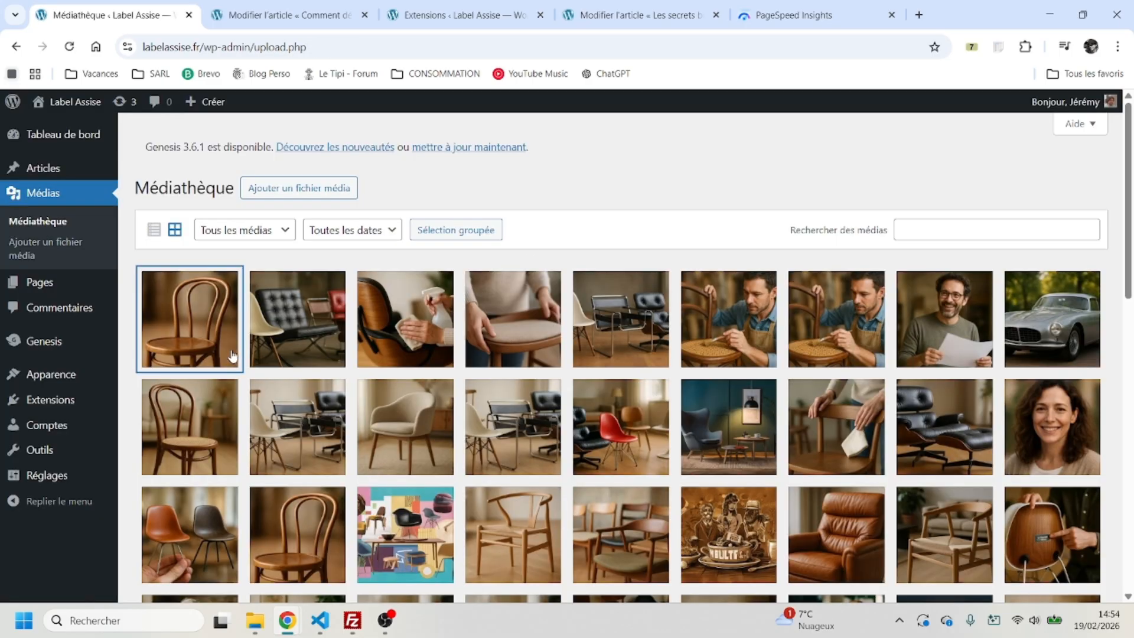
left_click(324, 313)
double_click(815, 235)
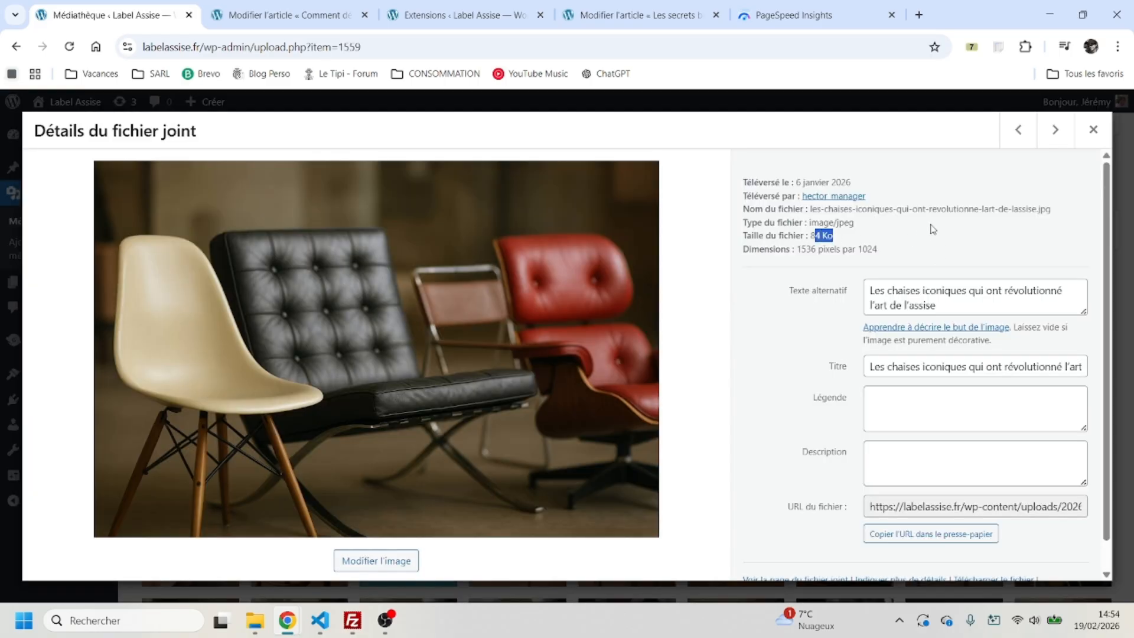
left_click(1093, 129)
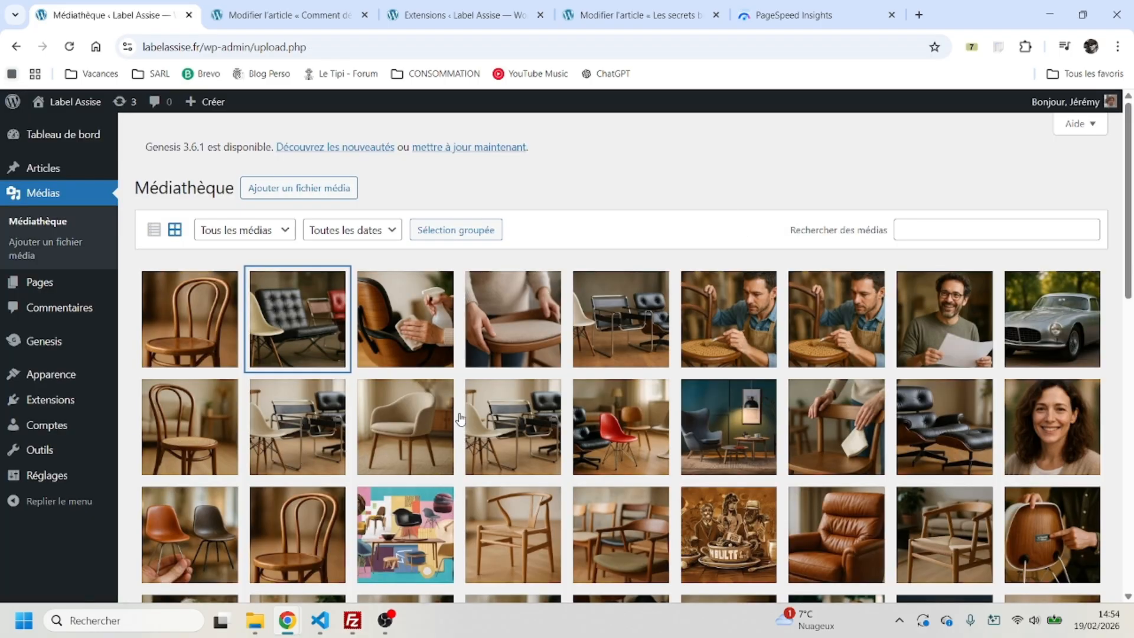
left_click(425, 414)
left_click_drag(810, 249, 865, 249)
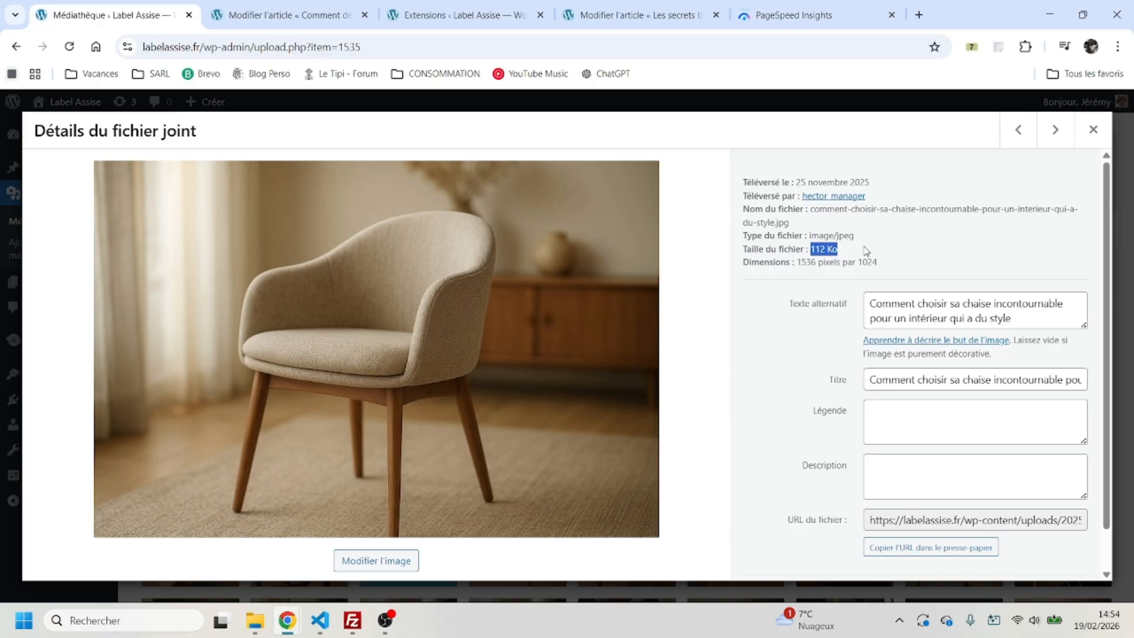
left_click(1093, 129)
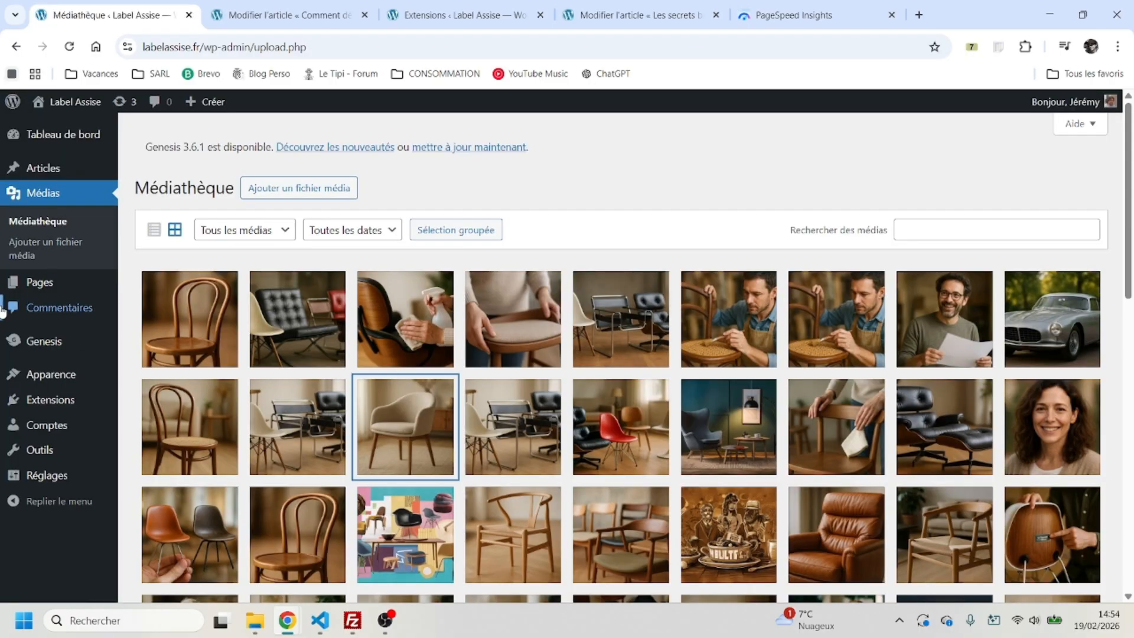
mouse_move(64, 472)
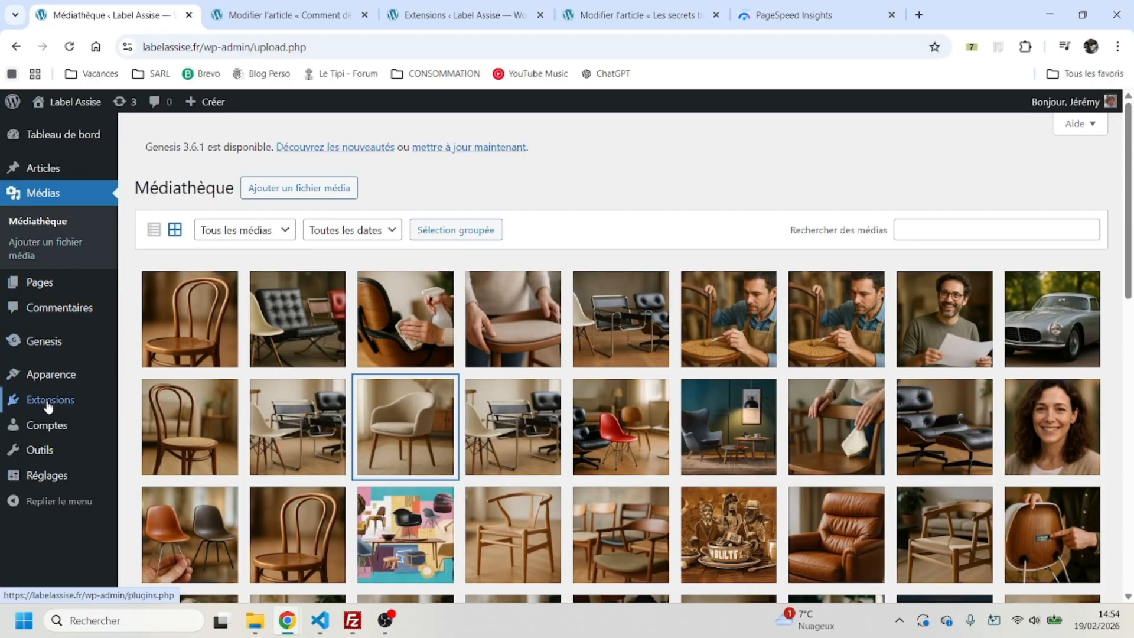
mouse_move(49, 406)
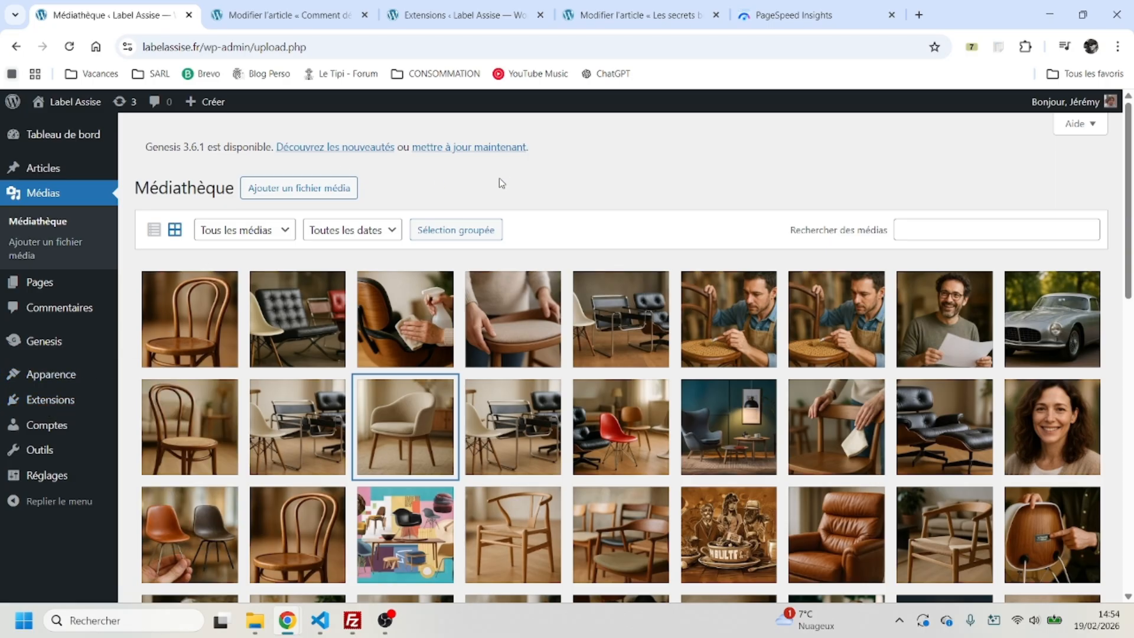
mouse_move(289, 19)
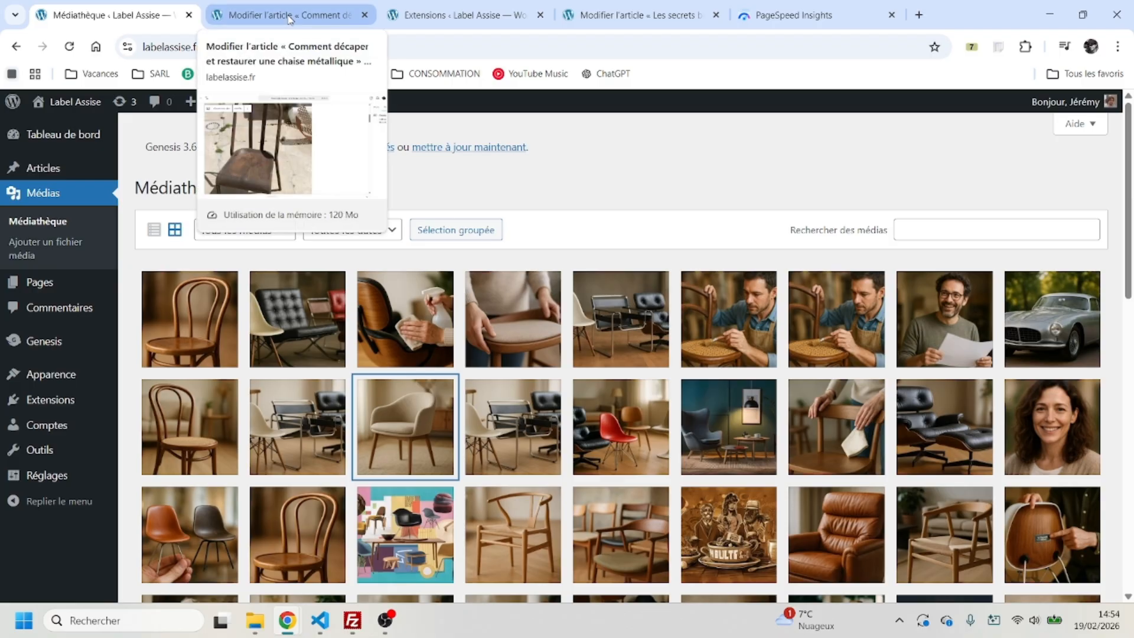